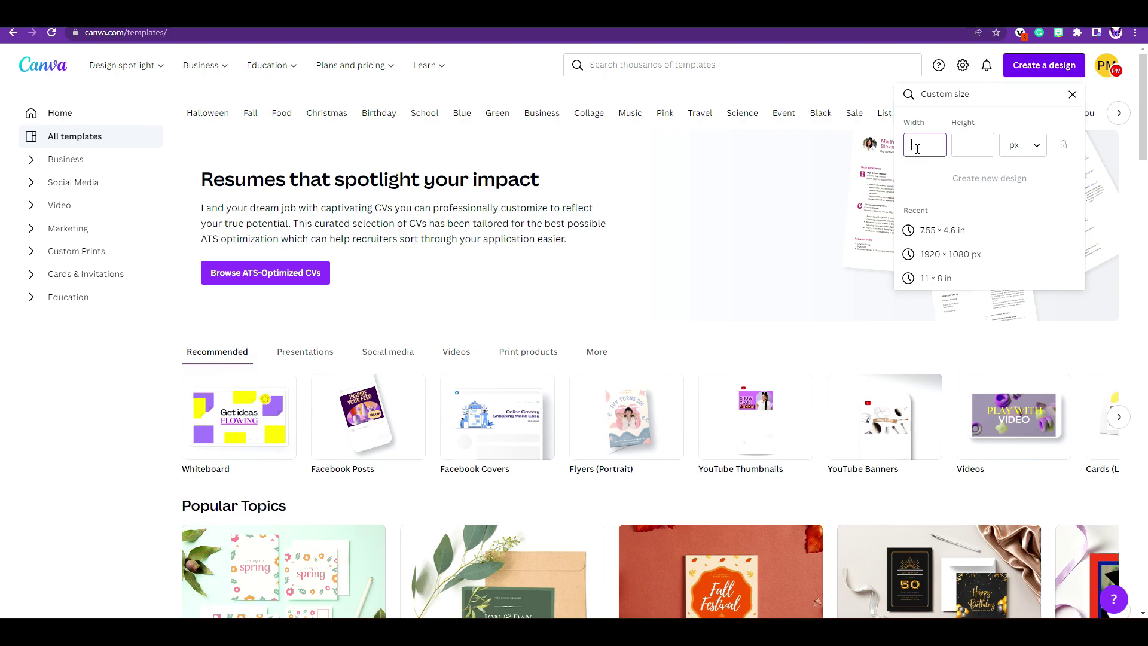
Create a new custom-size design measuring 10.9 by 4.5 inches.
click(1023, 144)
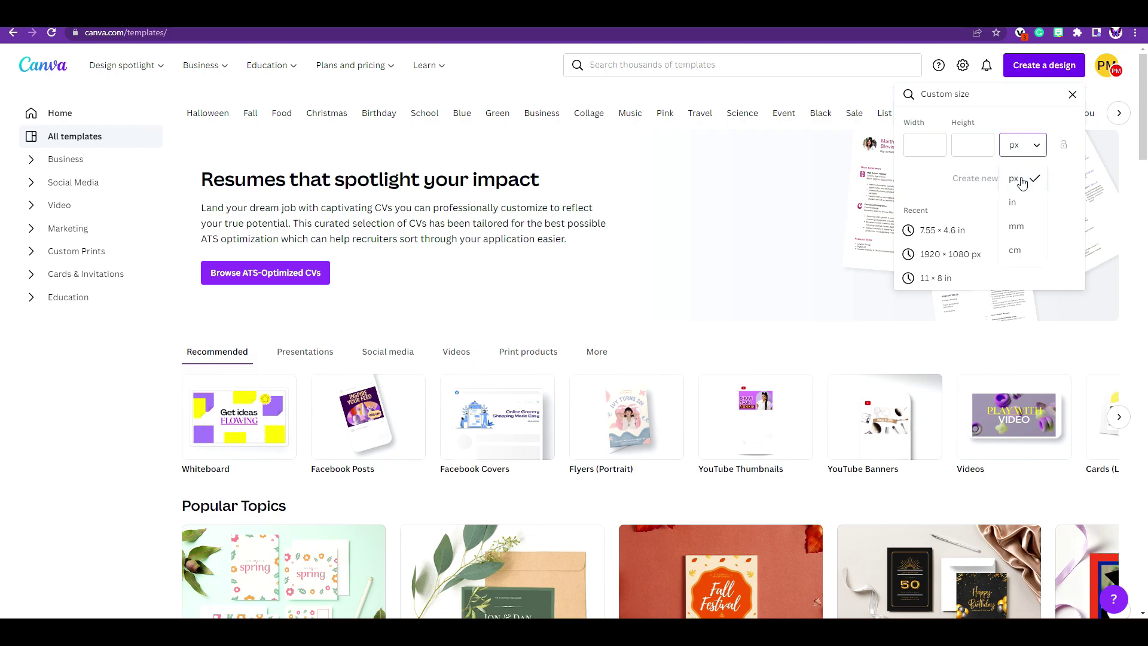
click(1014, 202)
click(925, 147)
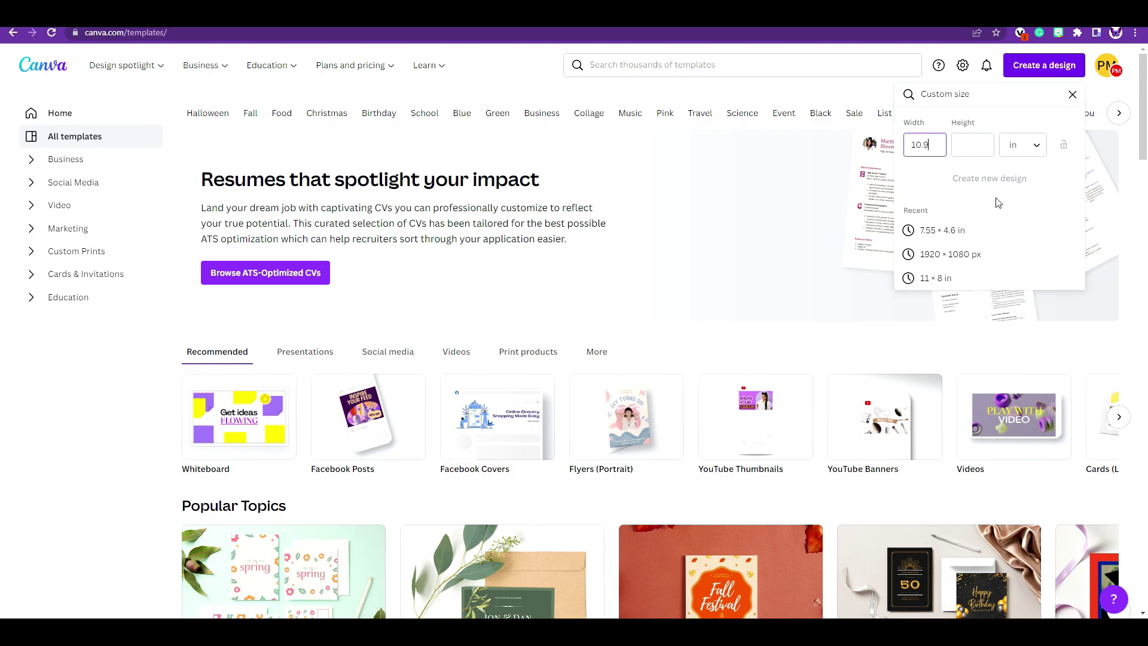
text(4)
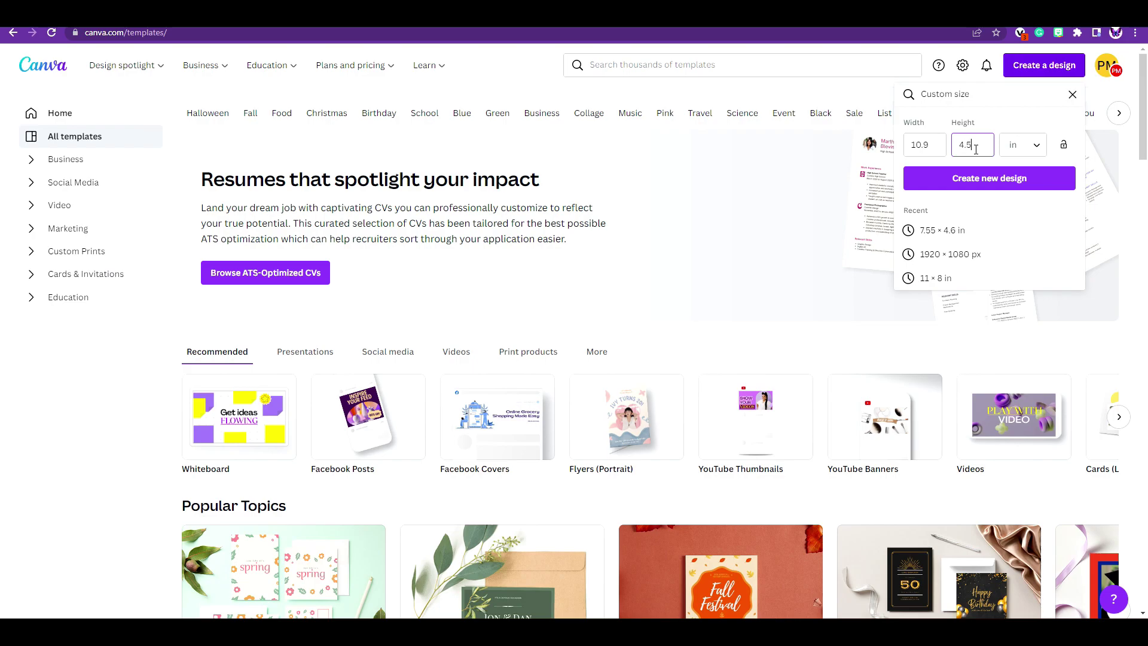
text(.5)
click(987, 178)
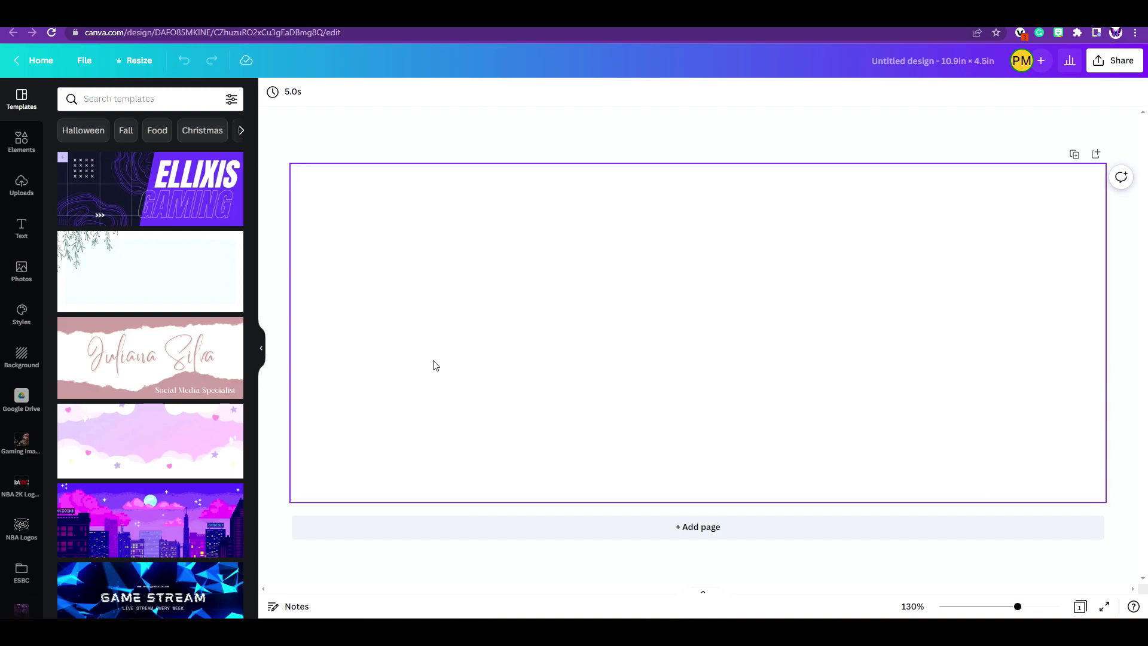
Set the blank page's background to the bright red swatch of the Berry Red palette.
click(384, 270)
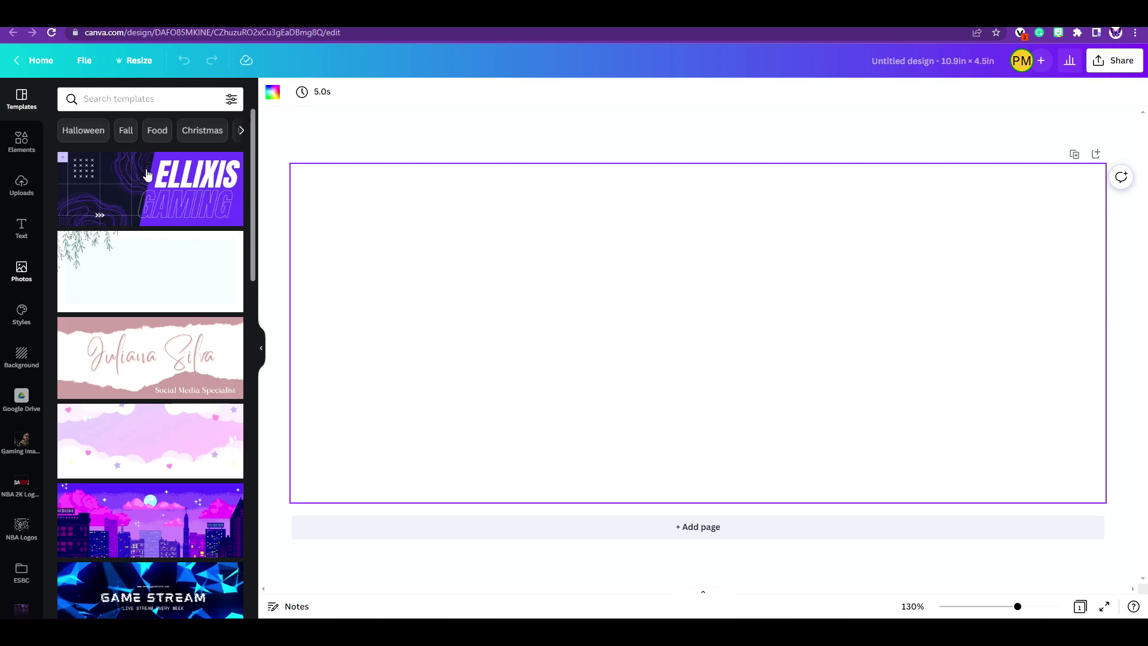
click(273, 93)
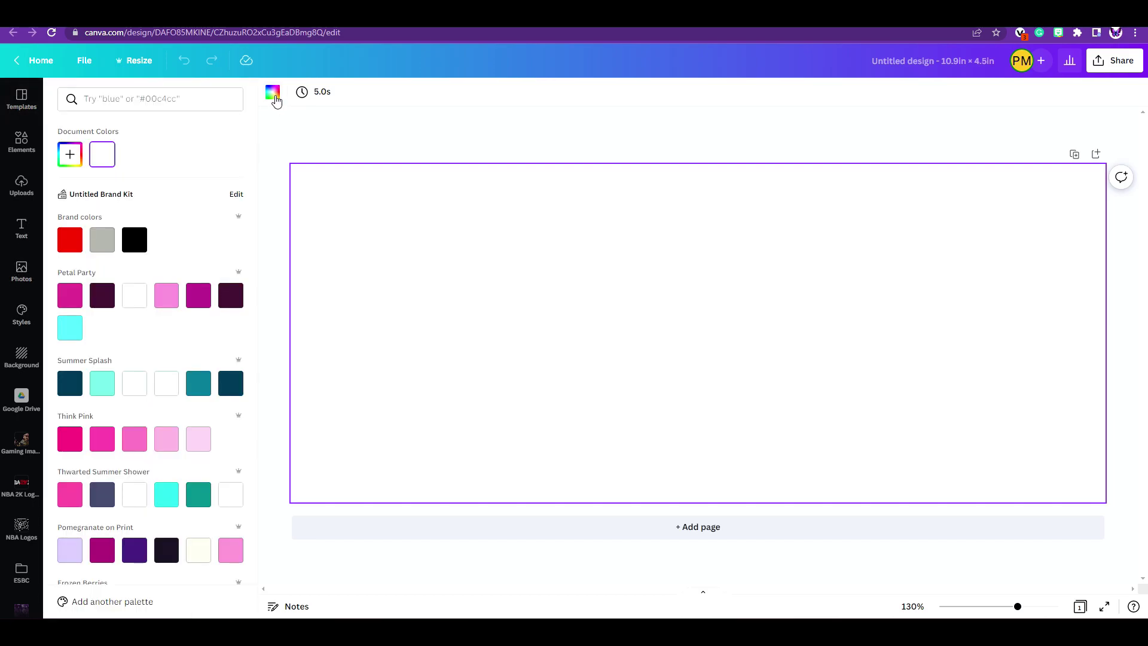
scroll(165, 217, down, 7)
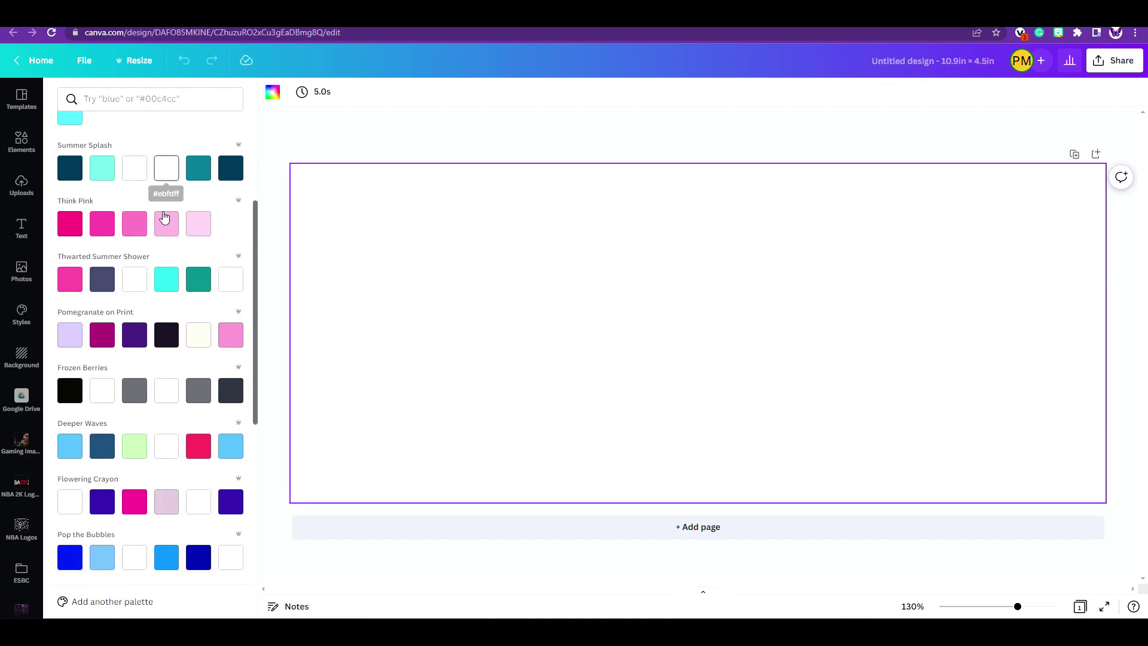
scroll(179, 298, down, 2)
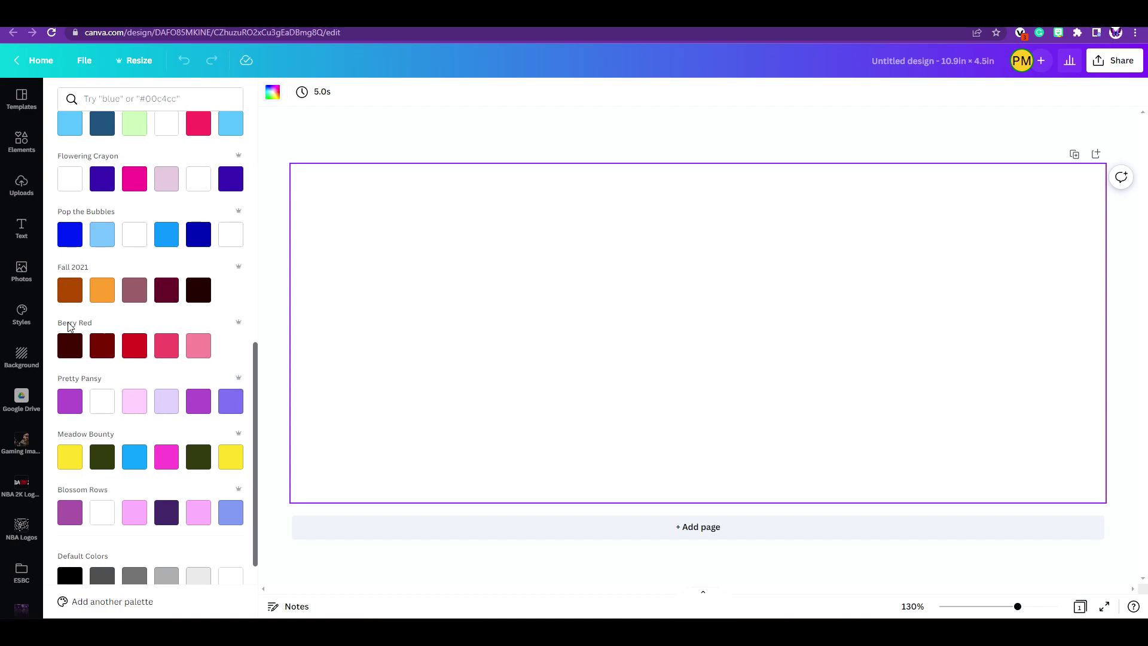
click(132, 354)
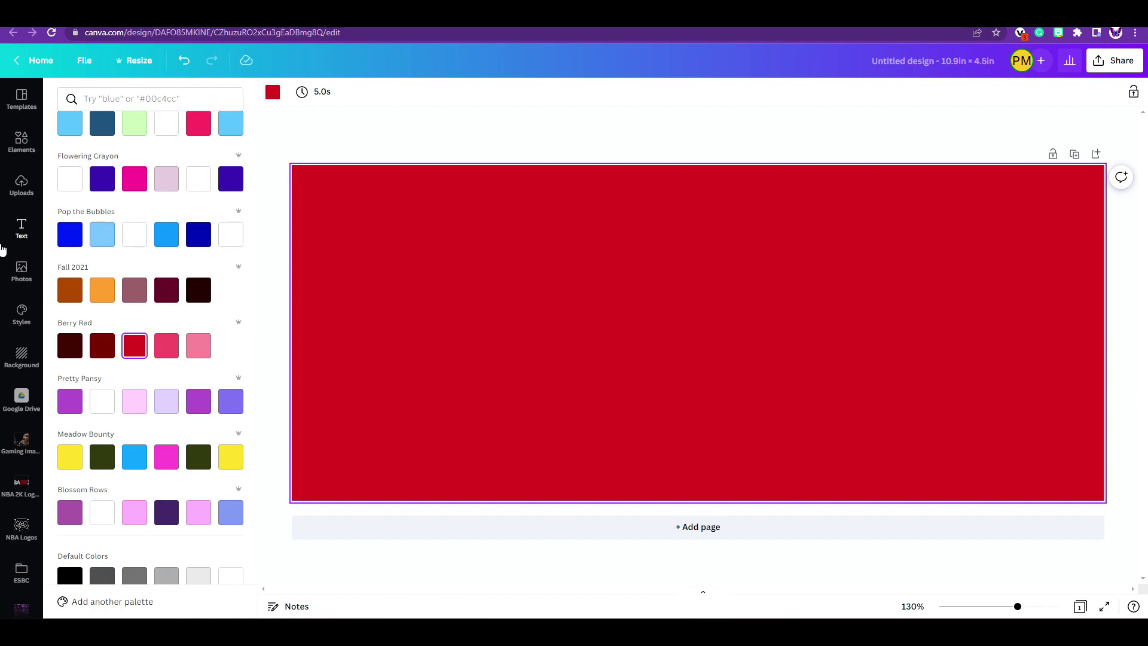
Search the elements for "fade" and add the white blurred-edge rectangle to the page.
click(21, 142)
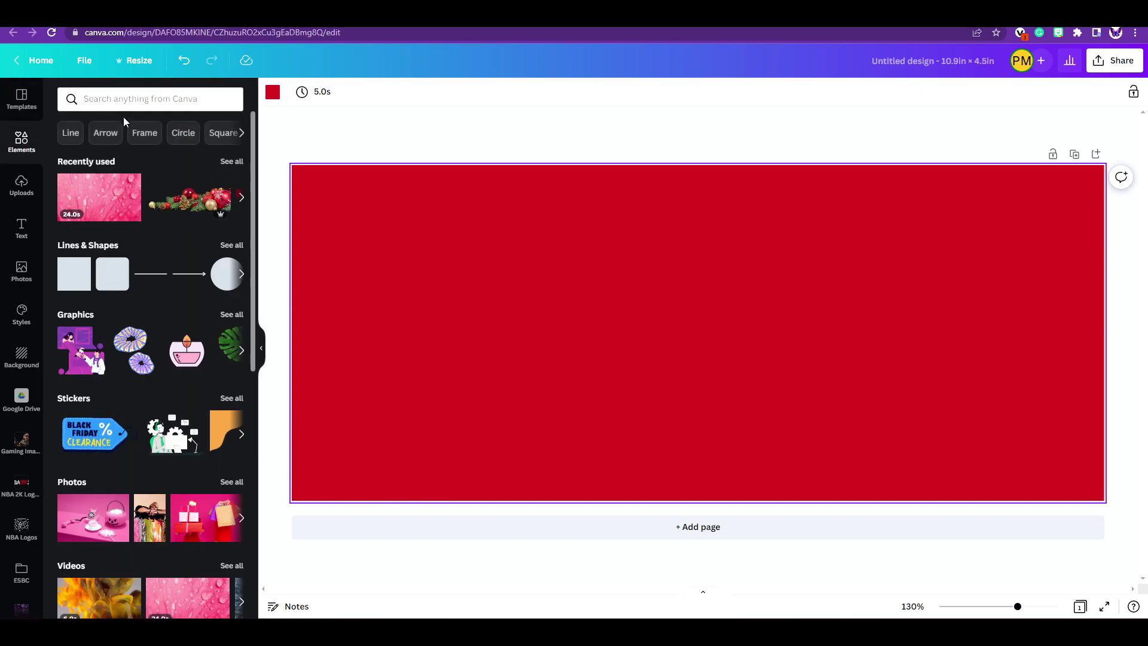
click(124, 101)
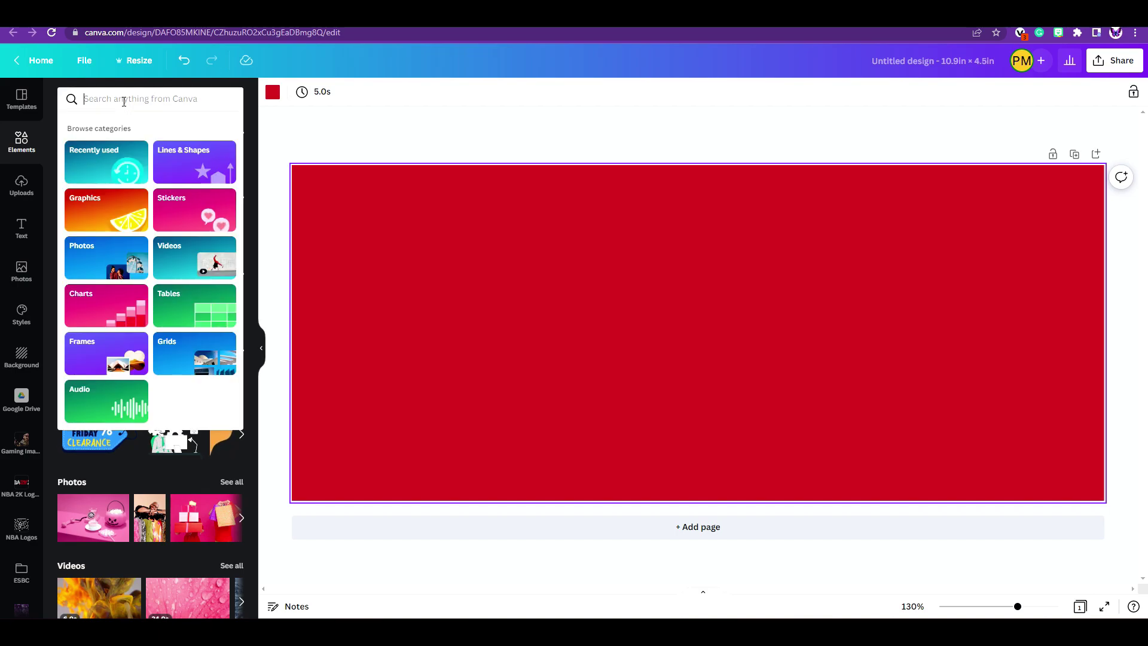
text(fade)
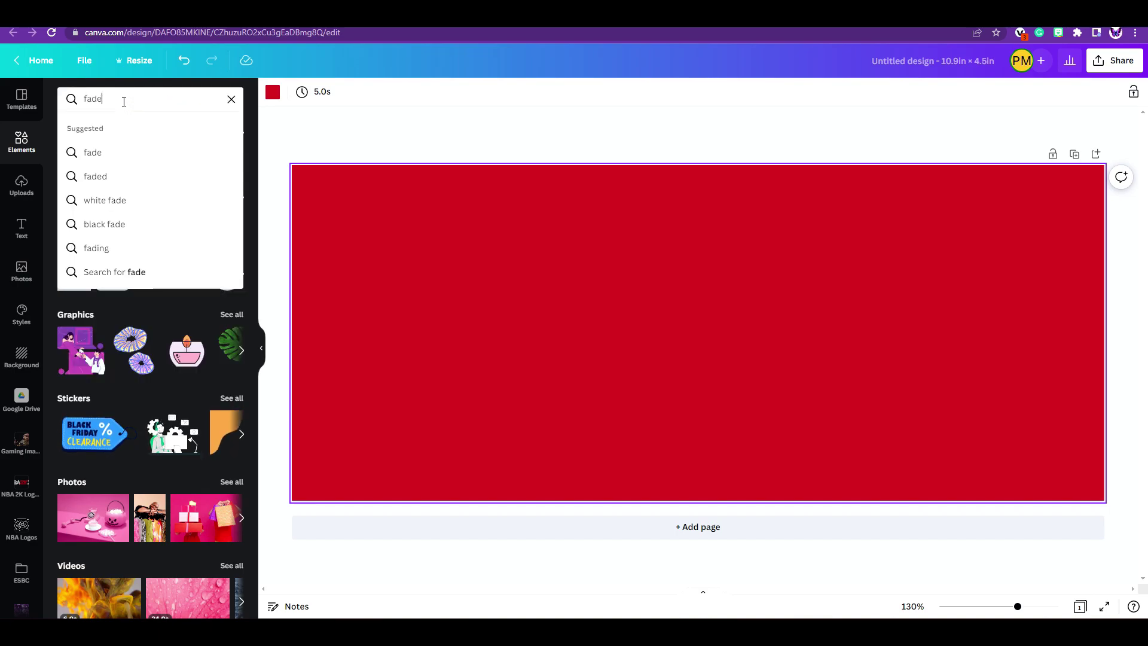
key(Return)
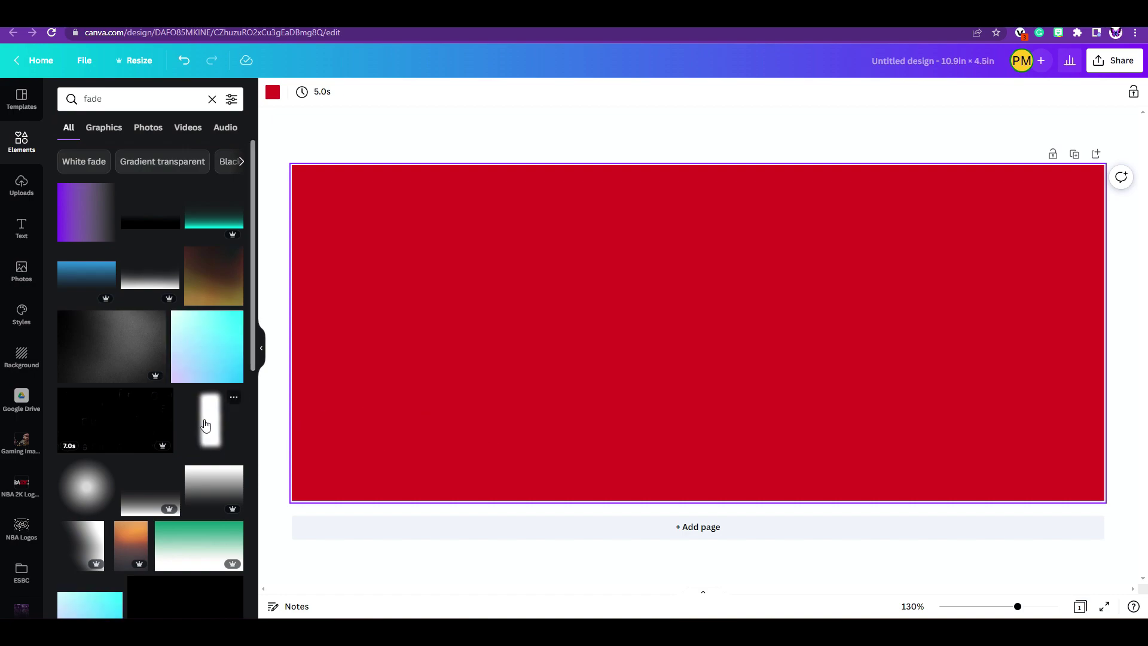
click(205, 424)
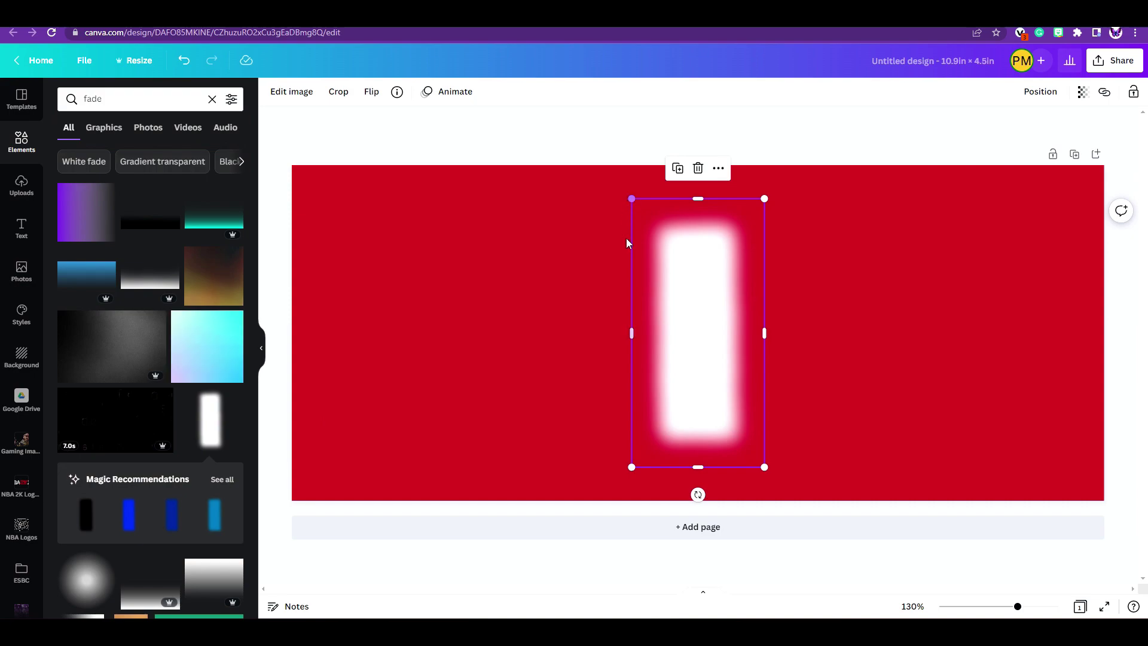
Rotate the white fade to horizontal, enlarge it to about the page's width, and place it over the page's lower part.
drag(698, 495, 875, 327)
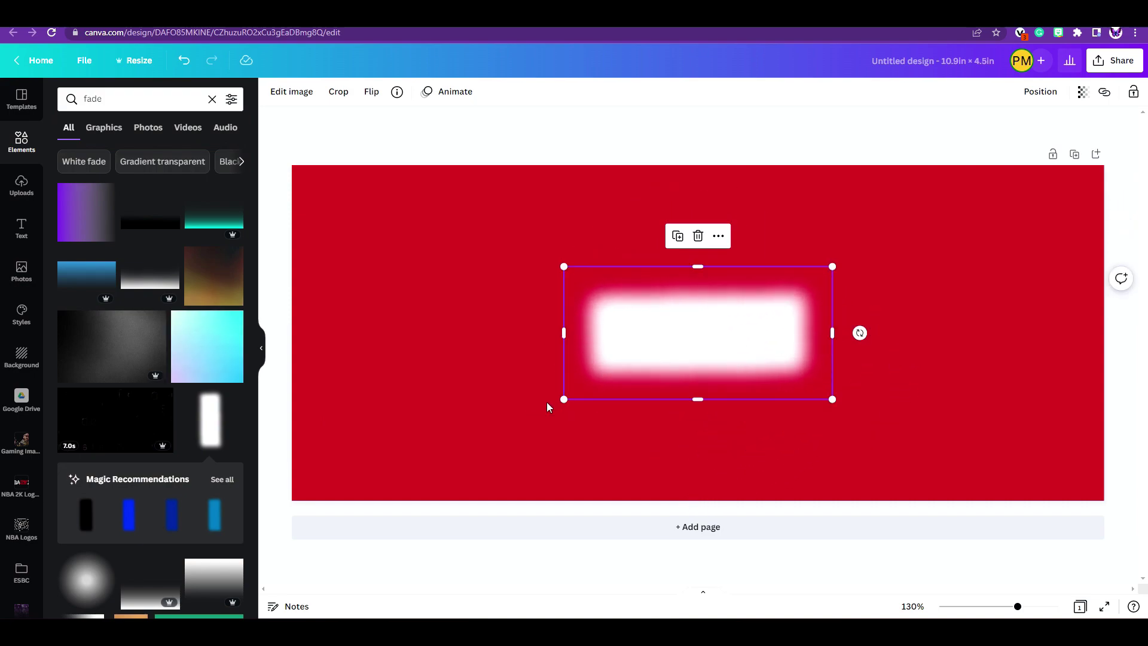
drag(563, 400, 194, 599)
drag(829, 269, 1085, 190)
drag(680, 417, 688, 549)
drag(1133, 271, 1135, 233)
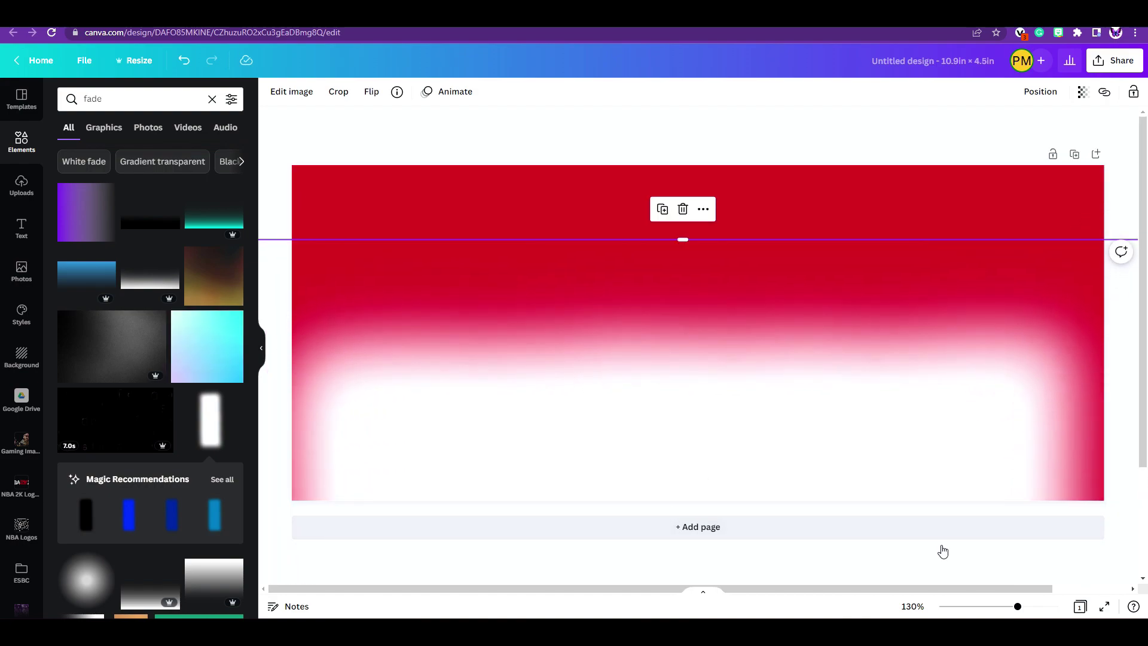
Widen the white fade well past both page sides and lower it so it whitens only the bottom of the page.
drag(1016, 606, 1008, 607)
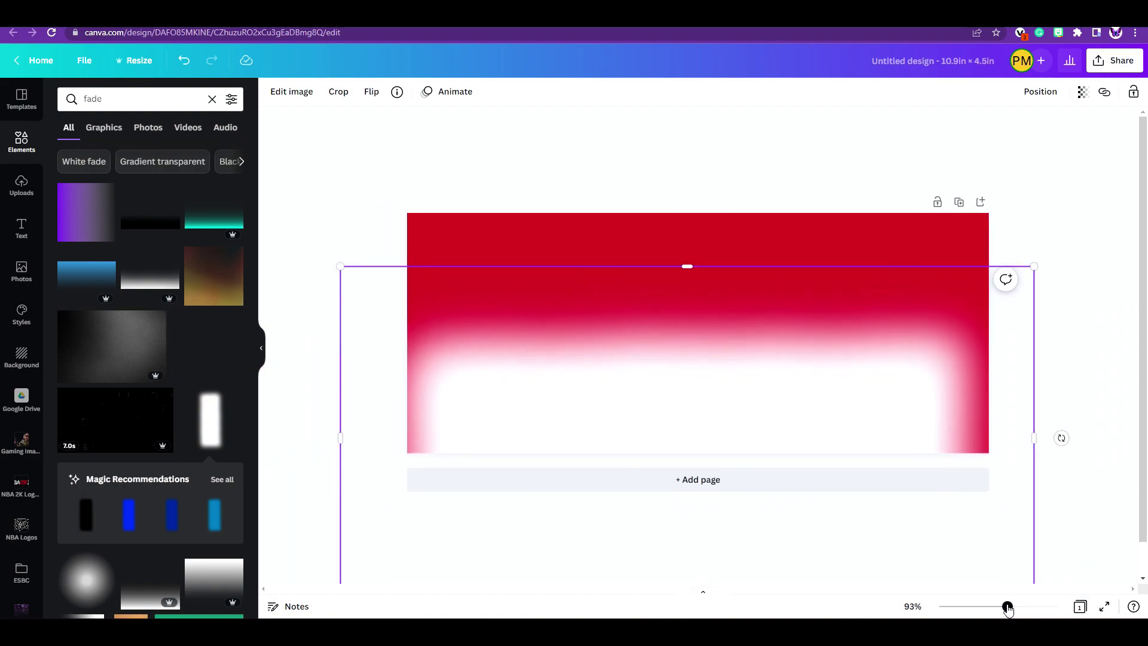
drag(1029, 268, 1073, 245)
drag(345, 244, 311, 228)
drag(735, 354, 743, 420)
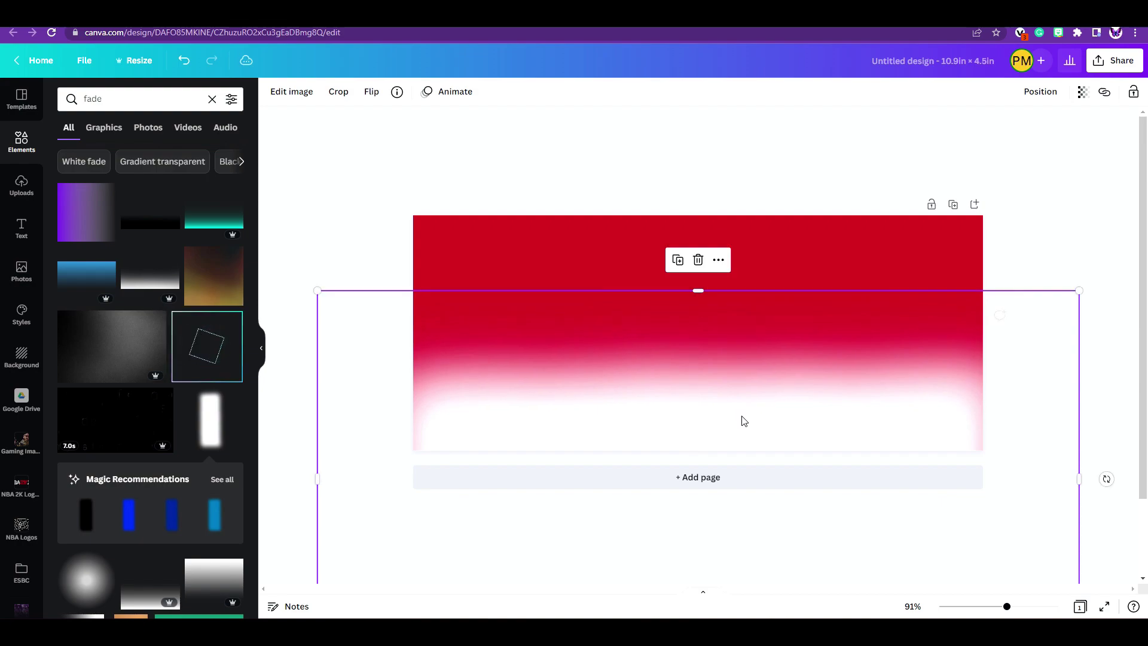
click(1032, 237)
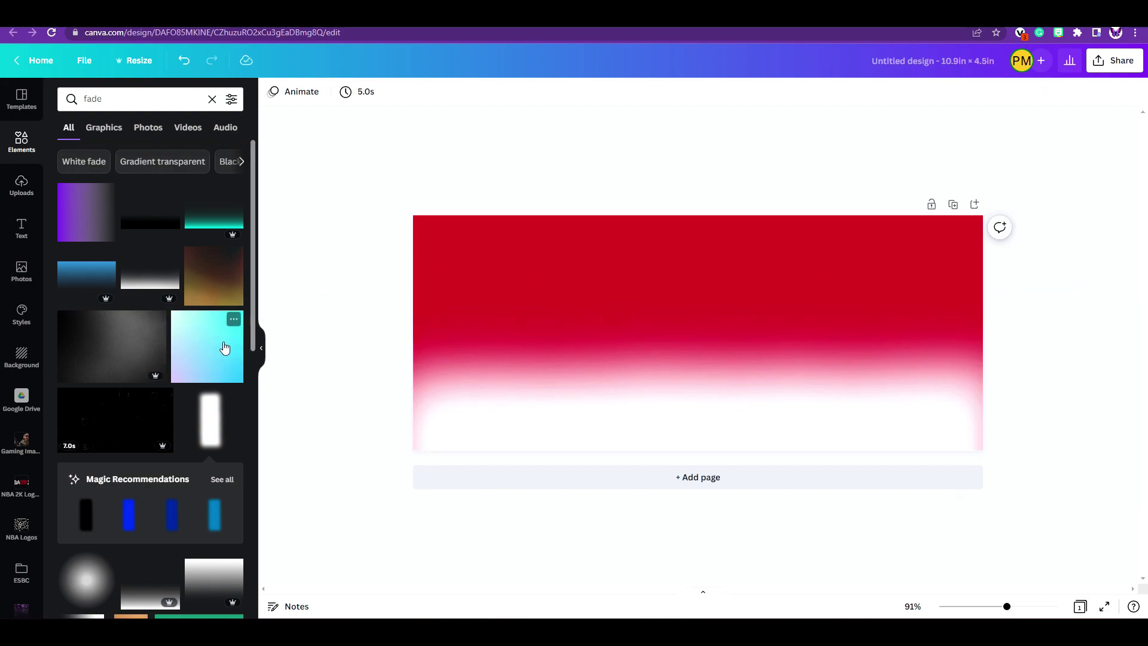
Add another upright white fade, enlarge it beyond the page's height, and place it over the page's left edge.
click(201, 425)
drag(709, 379, 405, 390)
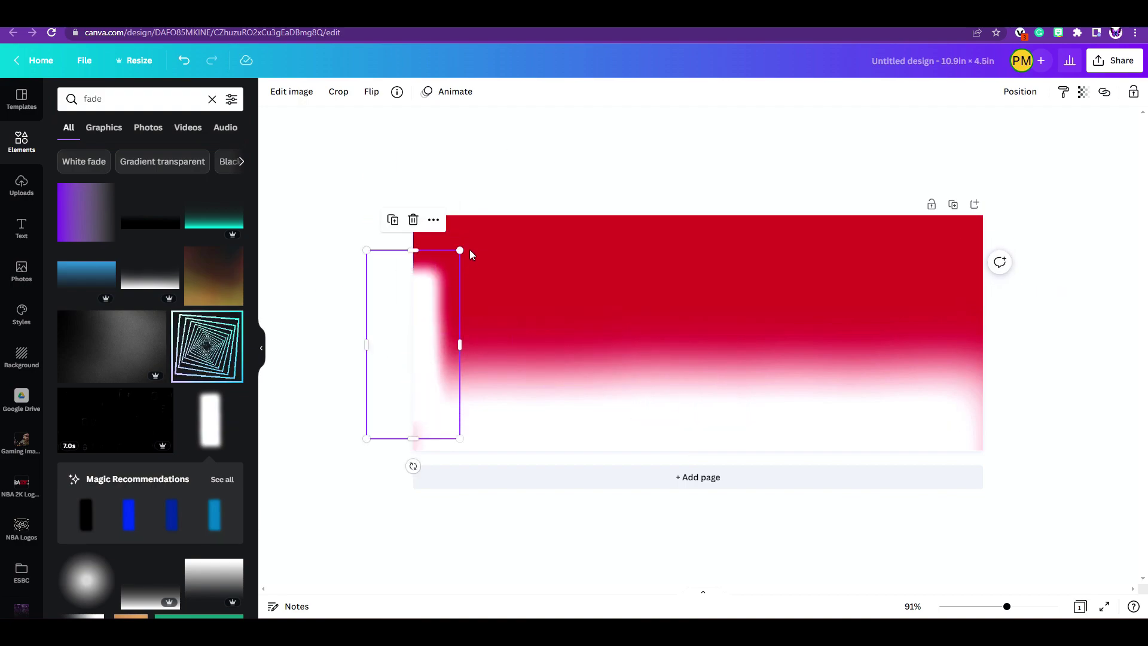
drag(458, 250, 508, 152)
drag(464, 303, 408, 335)
drag(436, 418, 435, 422)
Duplicate the left fade onto the page's right edge and nudge the left one slightly inward.
click(373, 146)
drag(421, 359, 1002, 397)
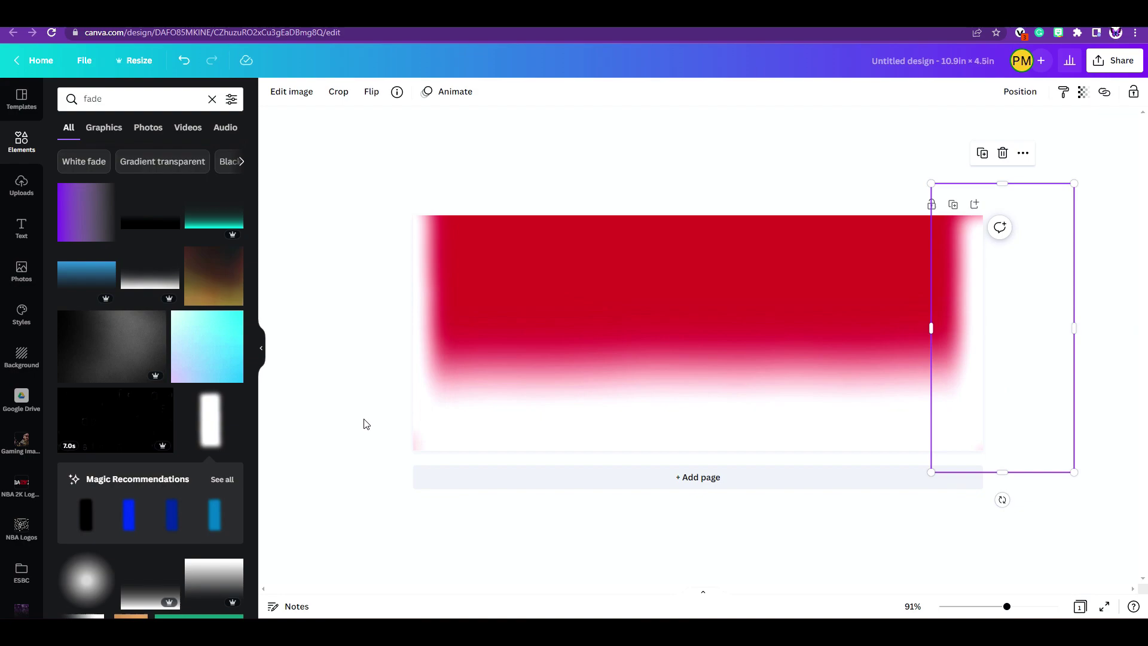
drag(428, 425, 441, 425)
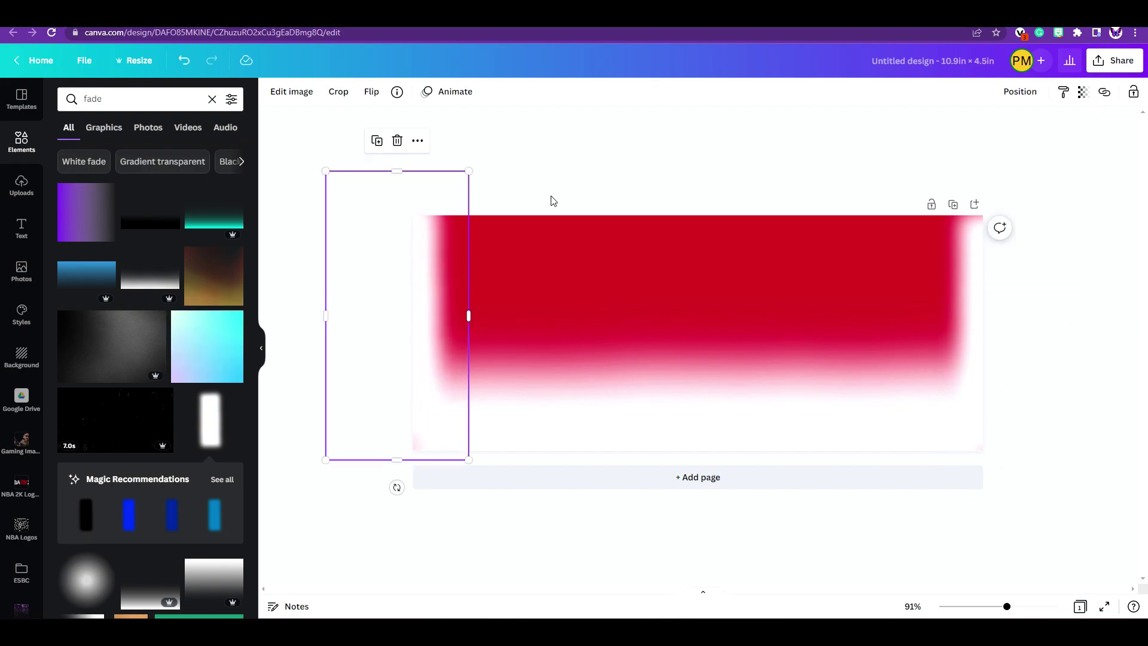
click(582, 160)
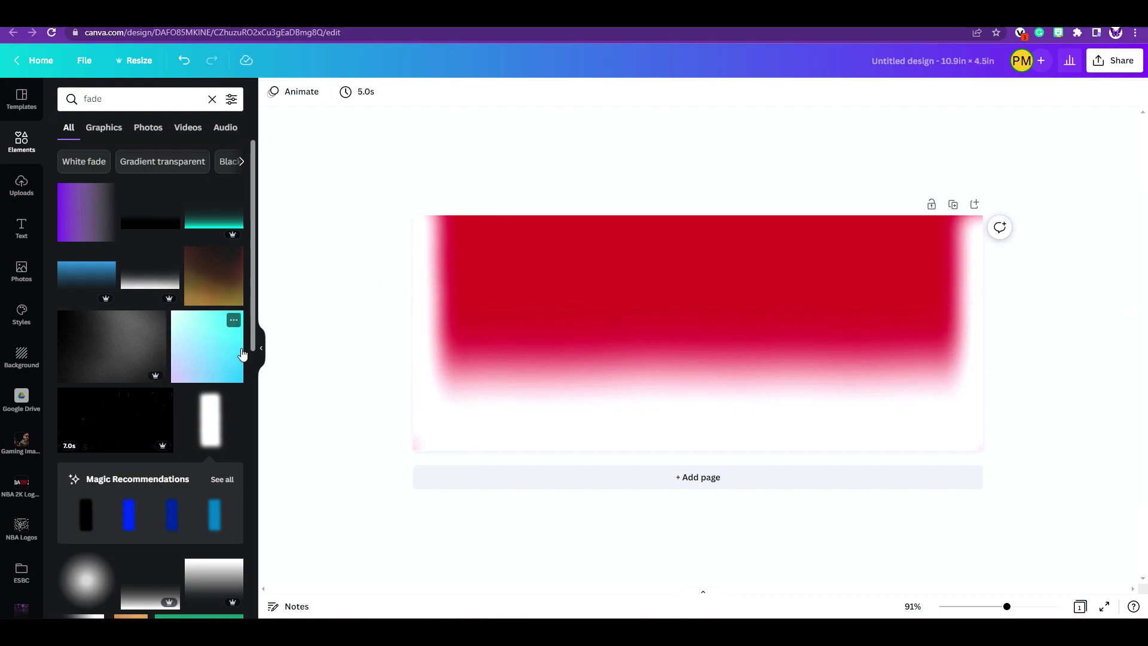
Replace the element search with "snowflakes".
click(212, 99)
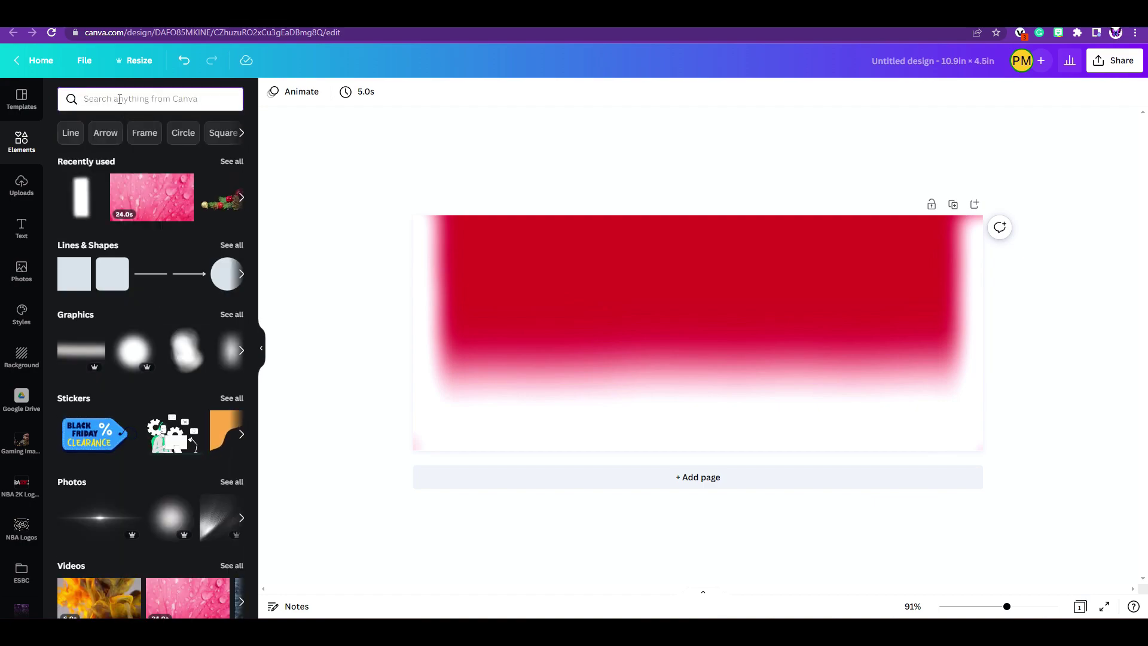
text(snowflakes)
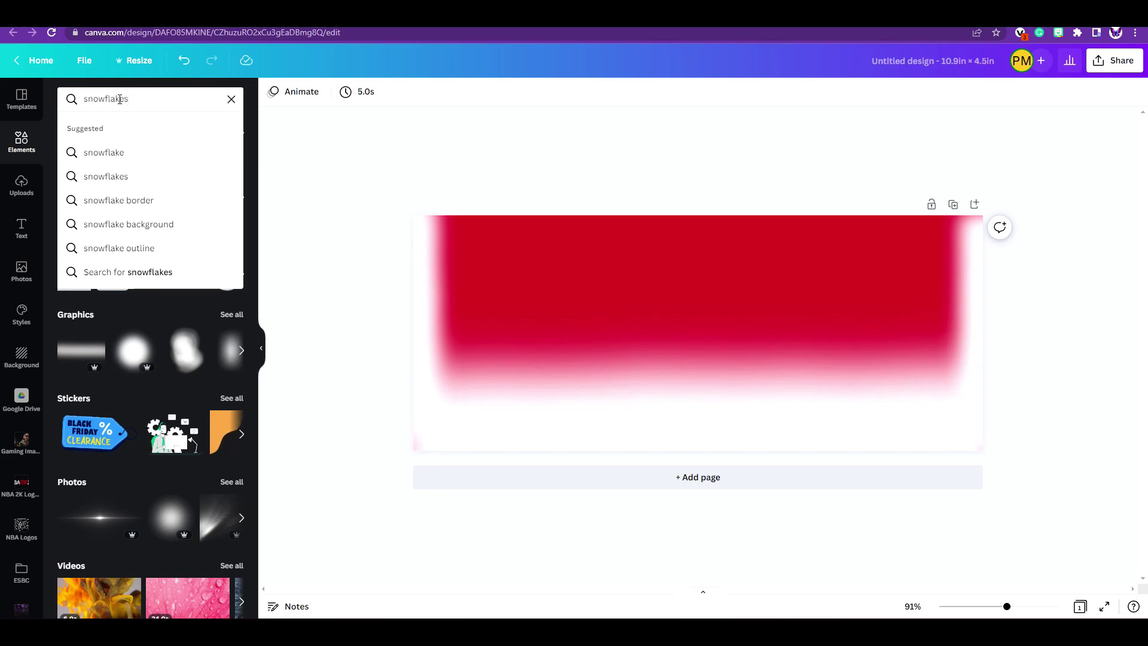
key(Return)
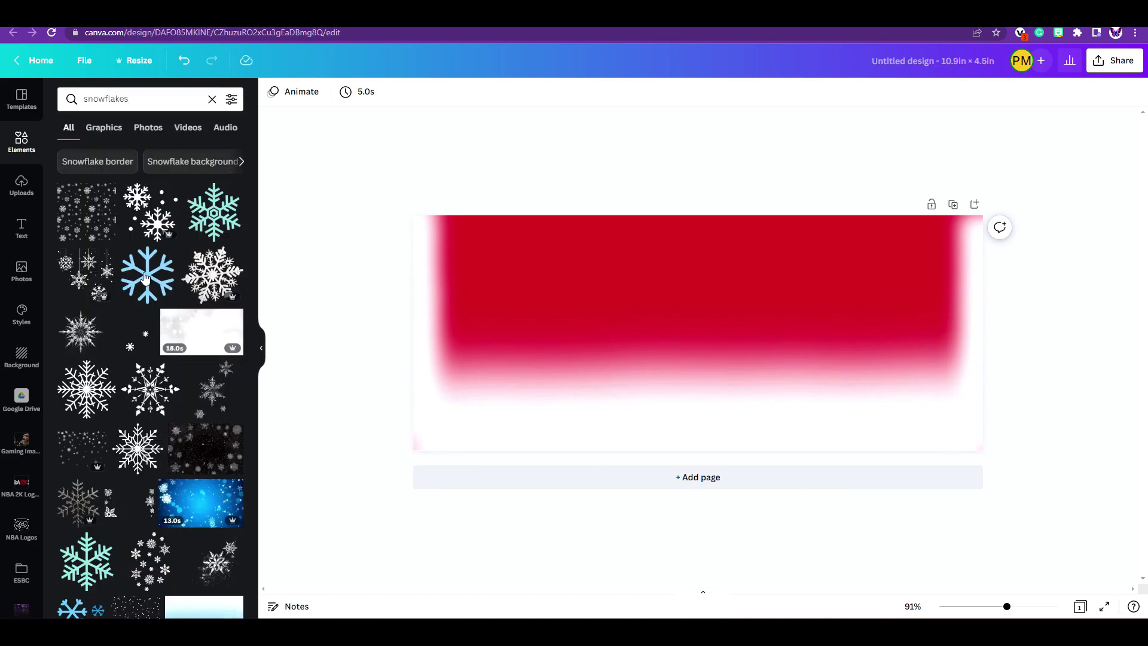
drag(263, 242, 793, 402)
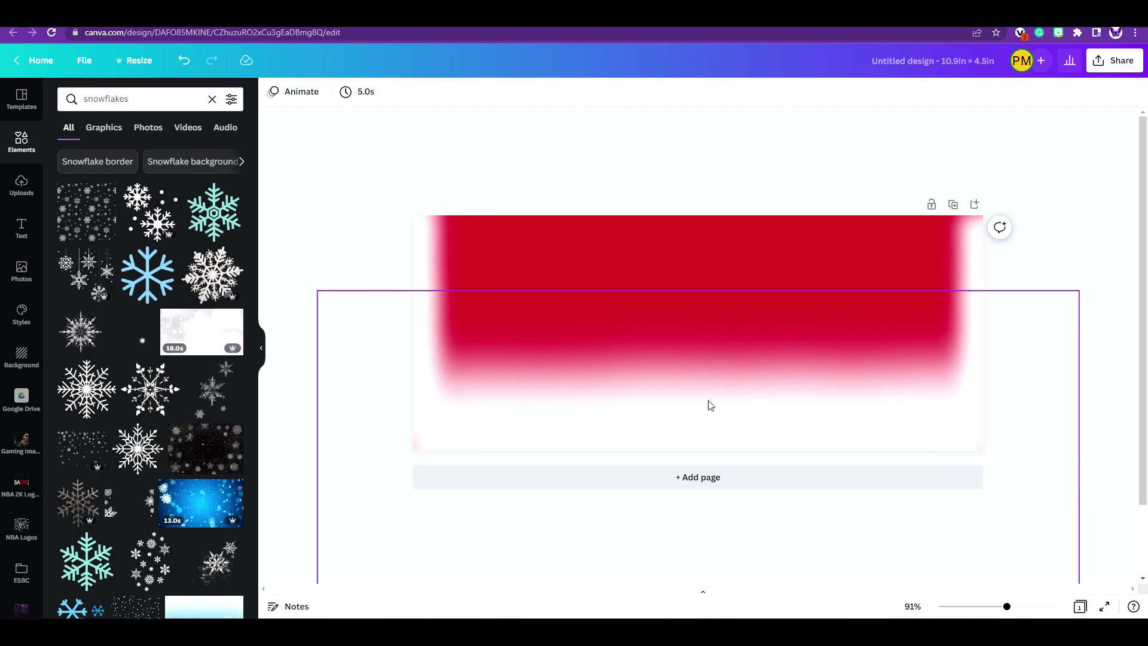
drag(392, 387, 106, 373)
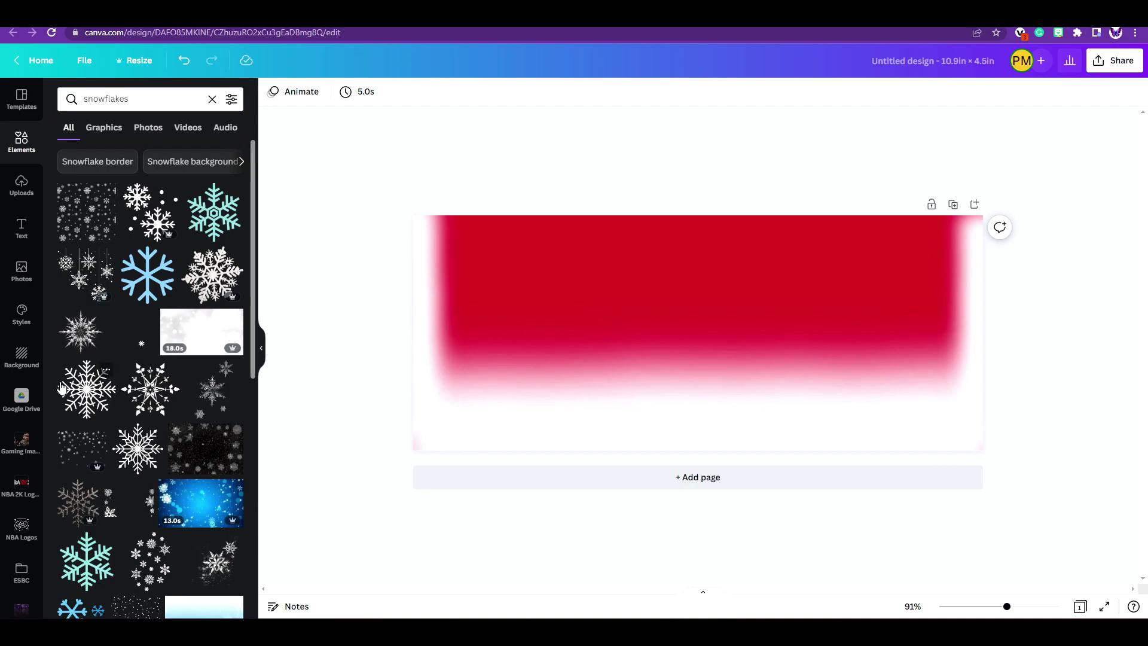
Place two different snowflake graphics side by side on the lower left of the red area and recolour the left one white.
click(85, 401)
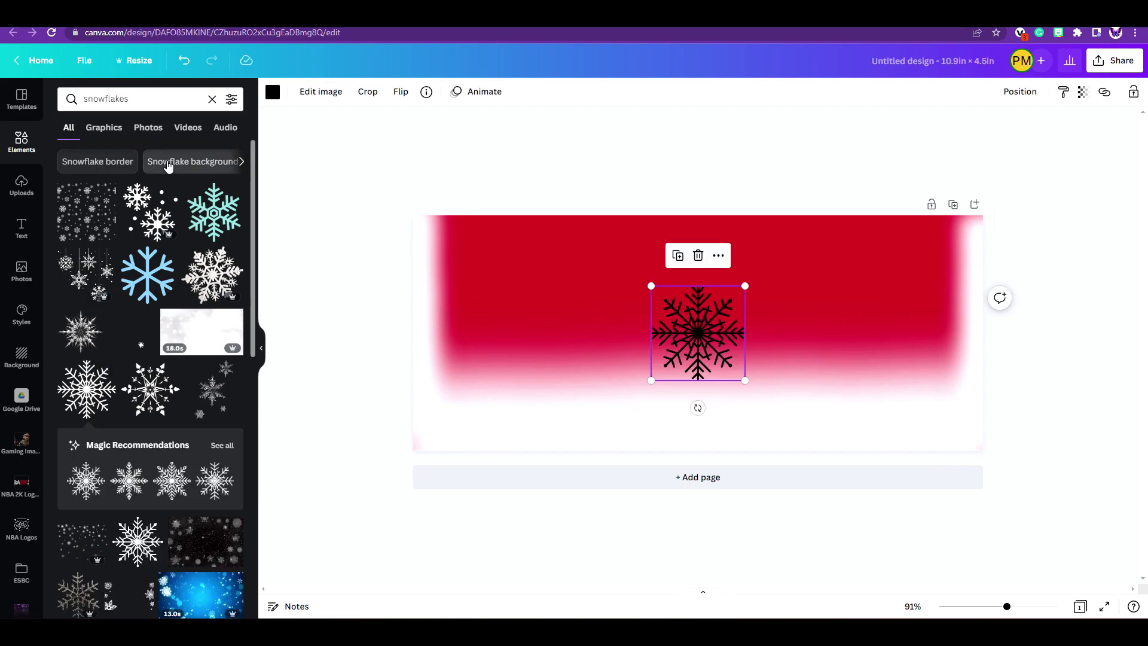
drag(705, 327, 515, 369)
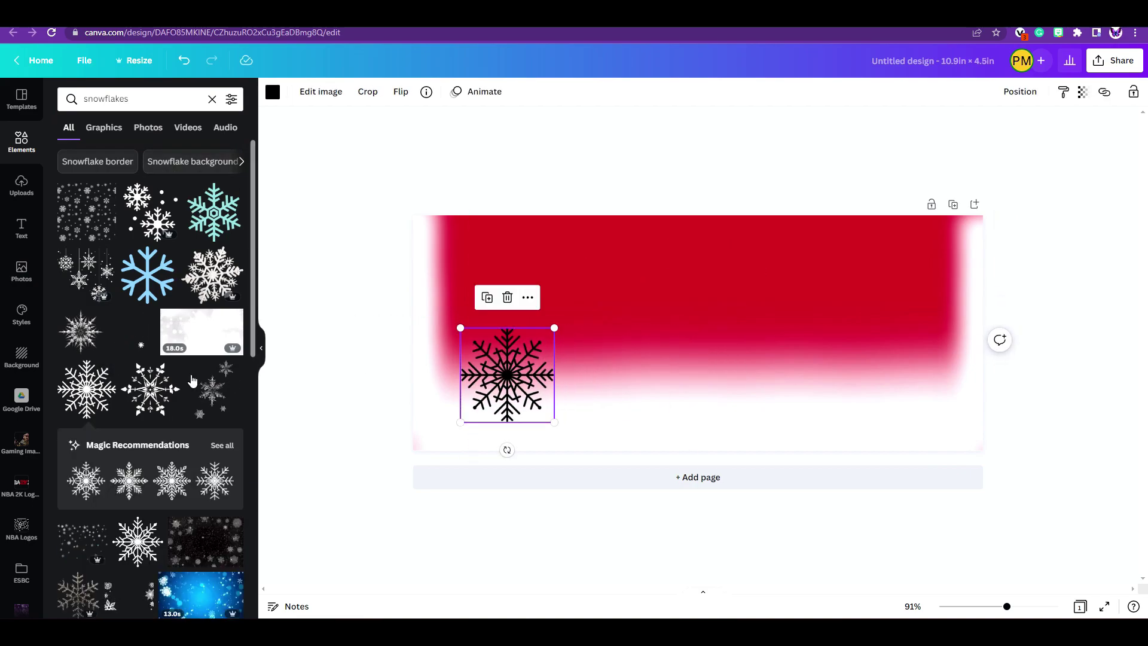
click(135, 485)
drag(697, 332, 613, 375)
drag(495, 372, 504, 335)
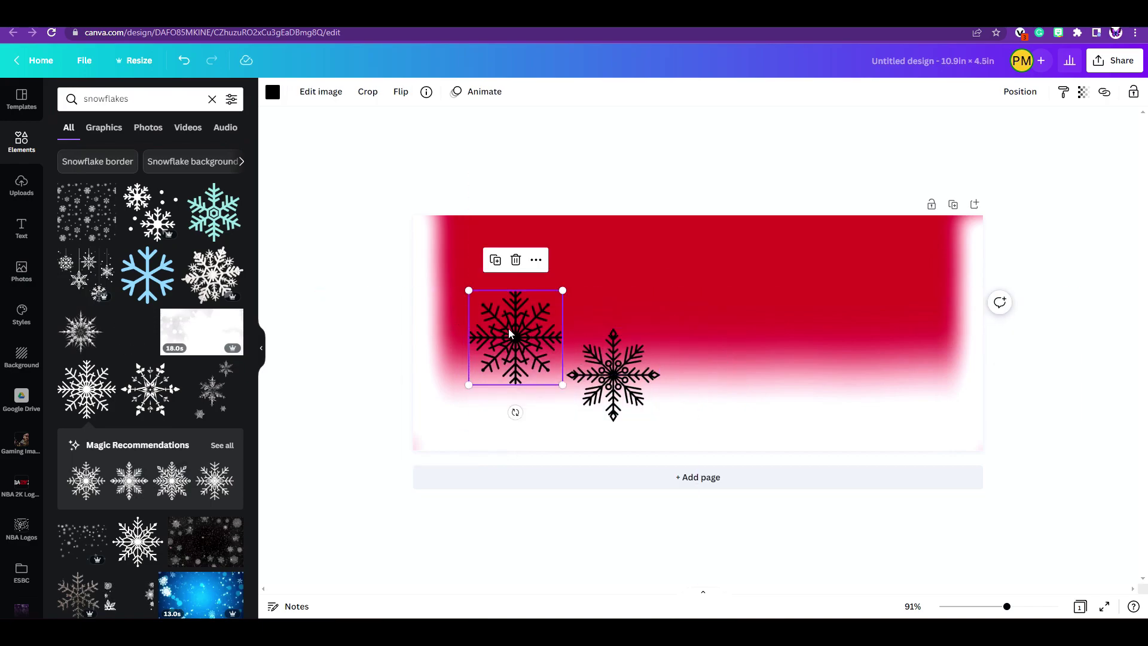
click(274, 96)
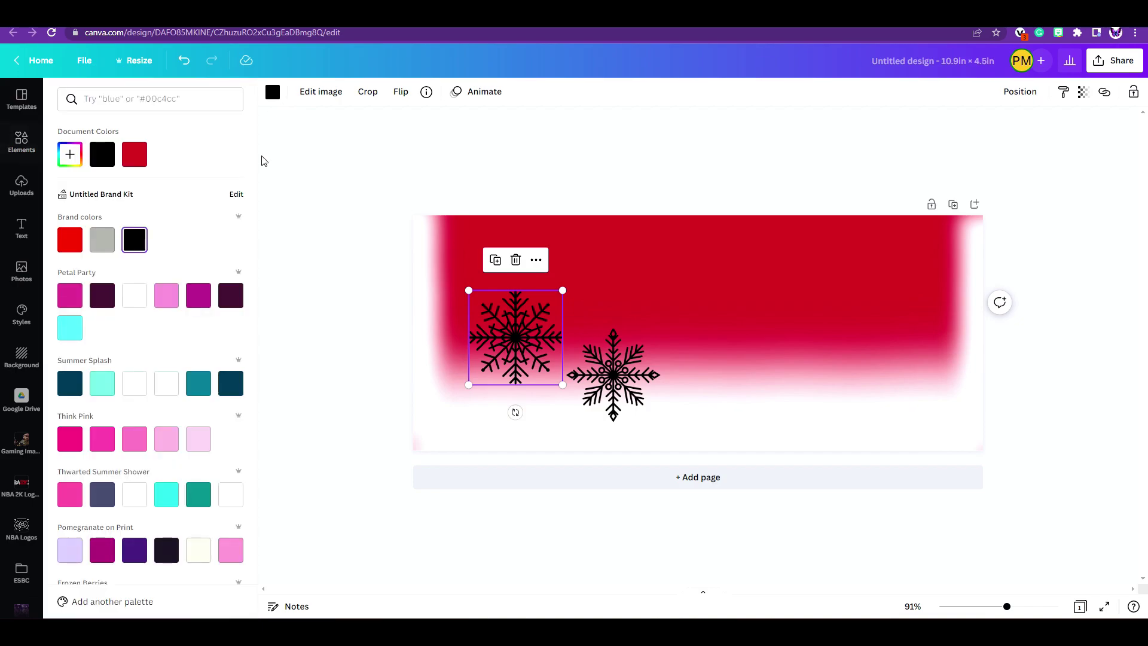
click(133, 302)
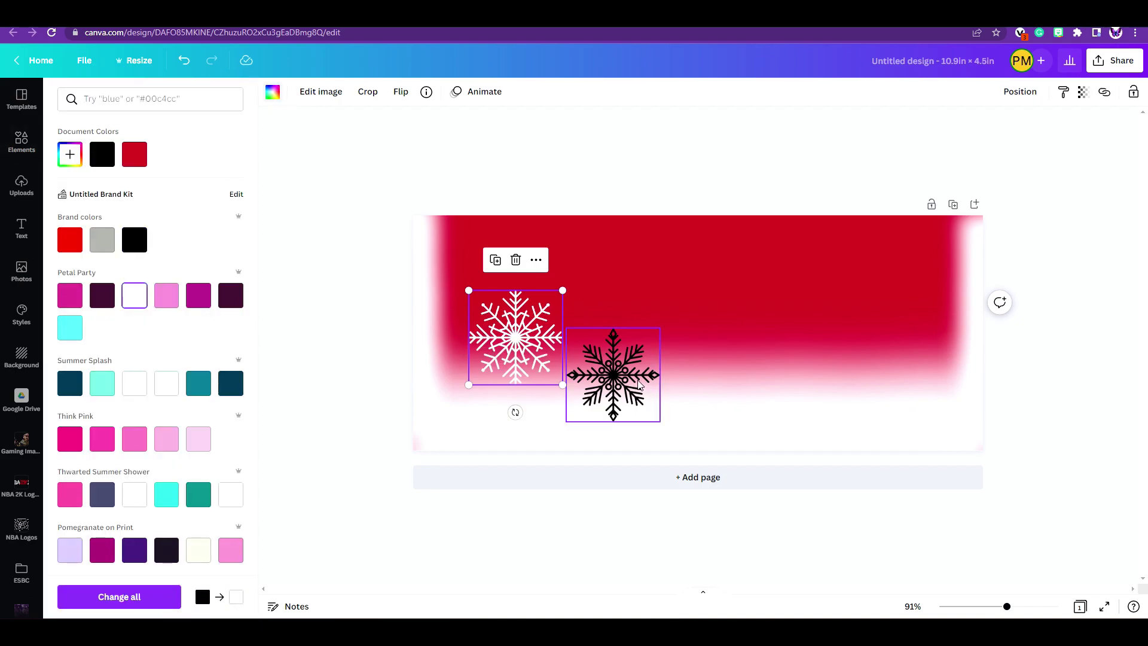
Delete both snowflakes from the page.
click(571, 358)
click(546, 344)
key(Delete)
click(593, 372)
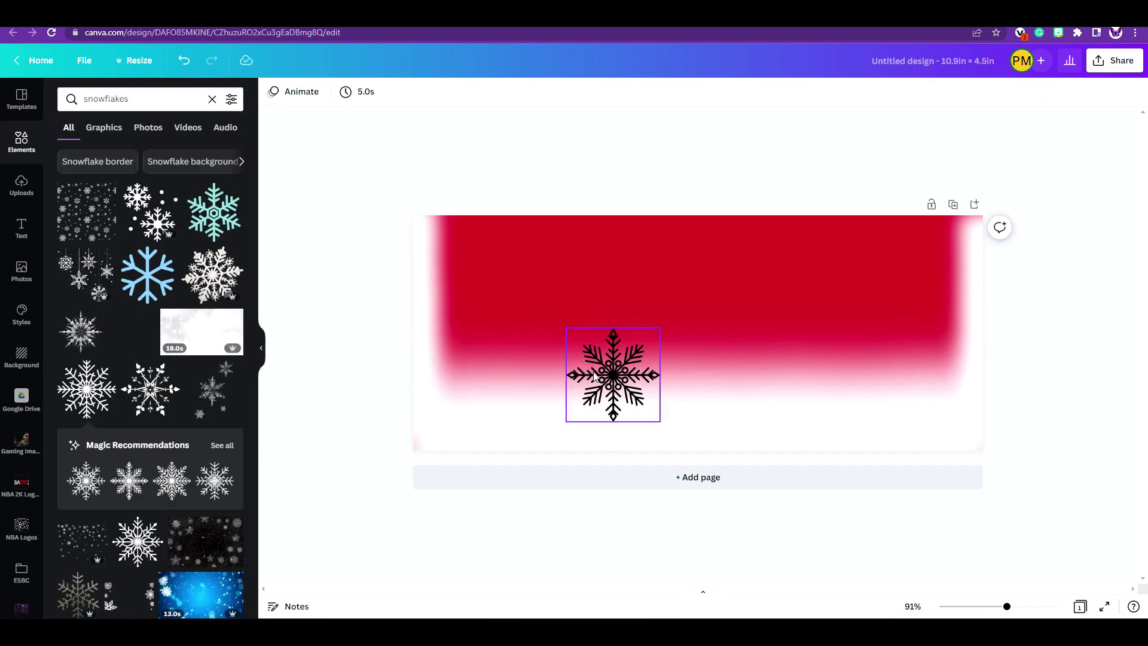
key(Delete)
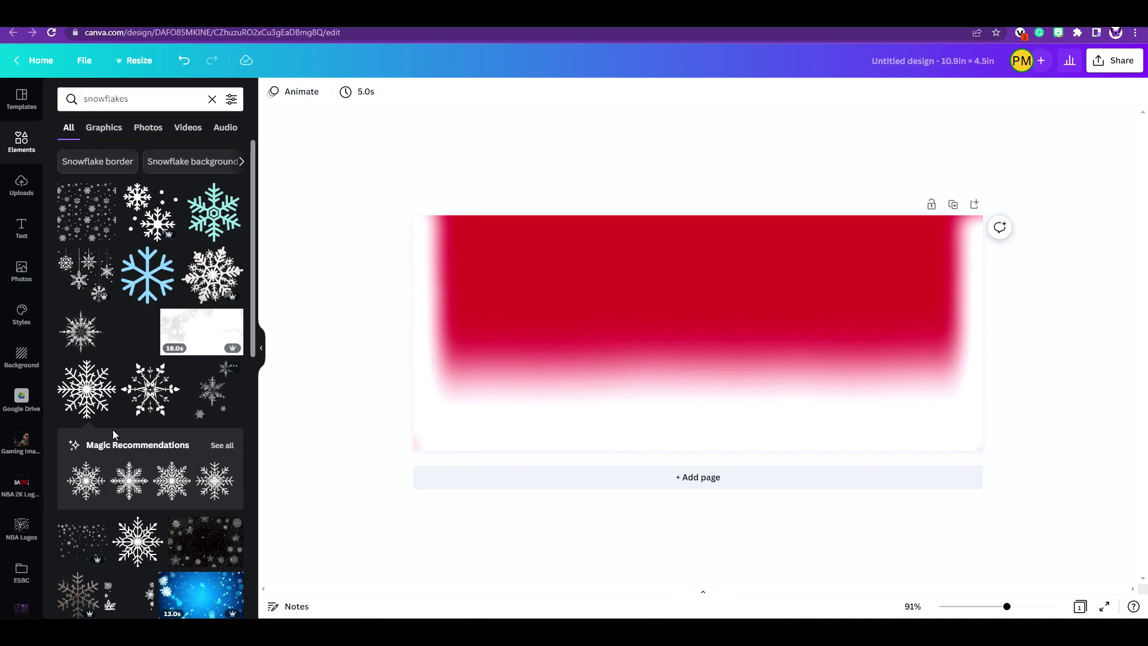
Add the scattered snowflakes graphic with many small flakes to the page and recolour it white.
scroll(112, 429, down, 2)
scroll(121, 311, up, 2)
scroll(93, 220, down, 2)
scroll(97, 241, down, 3)
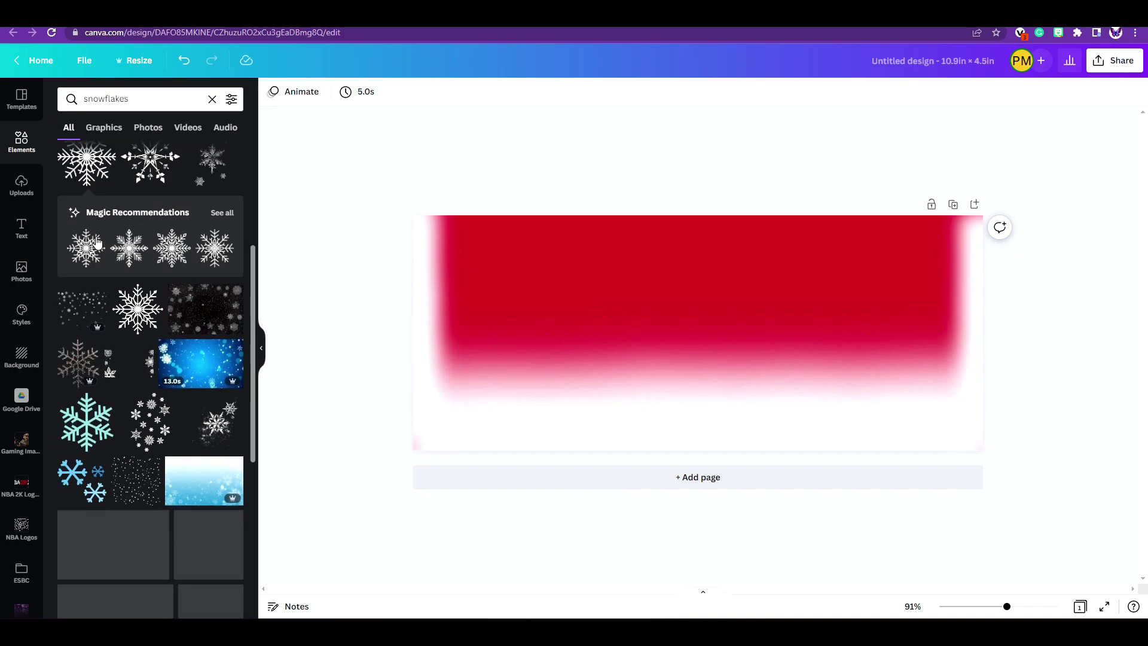
click(167, 368)
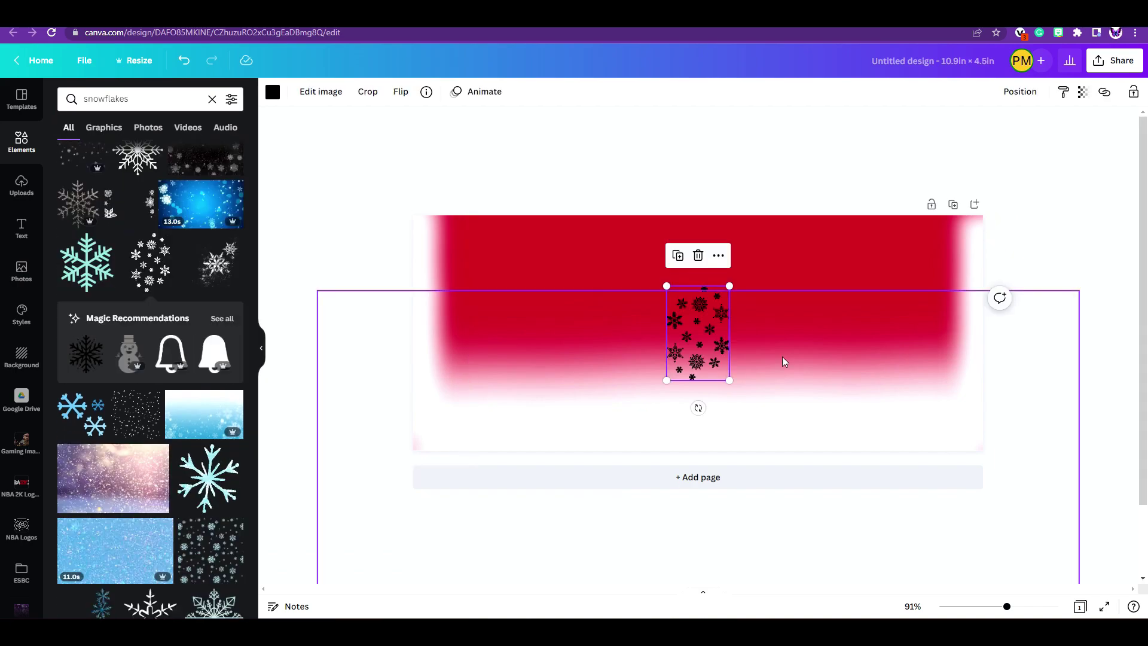
click(275, 95)
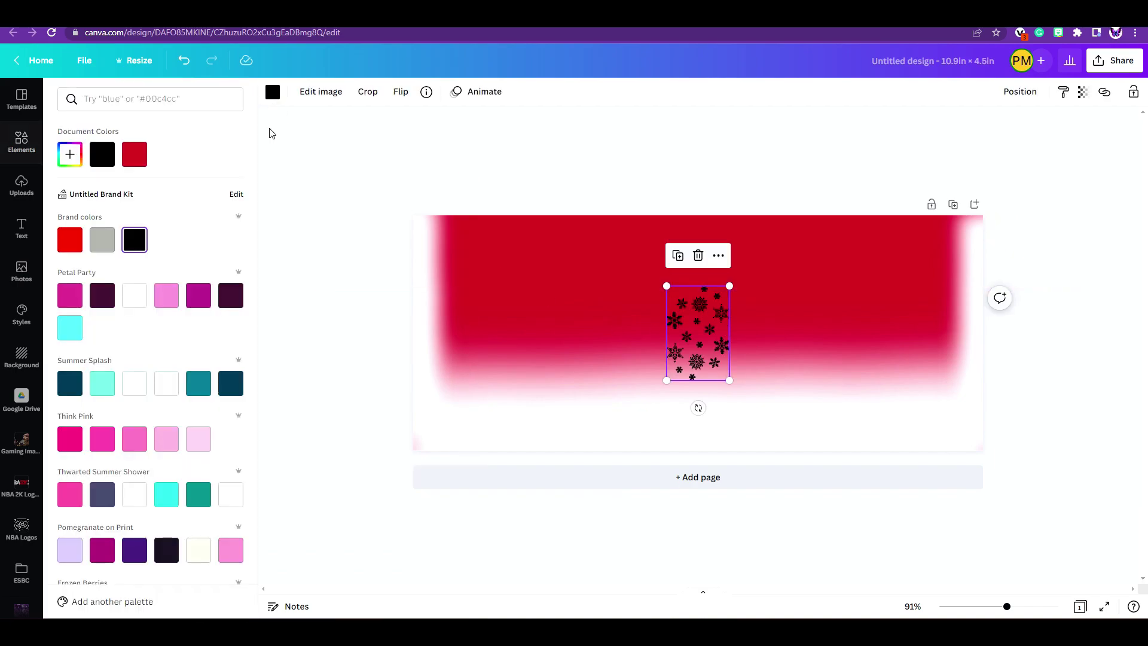
click(132, 298)
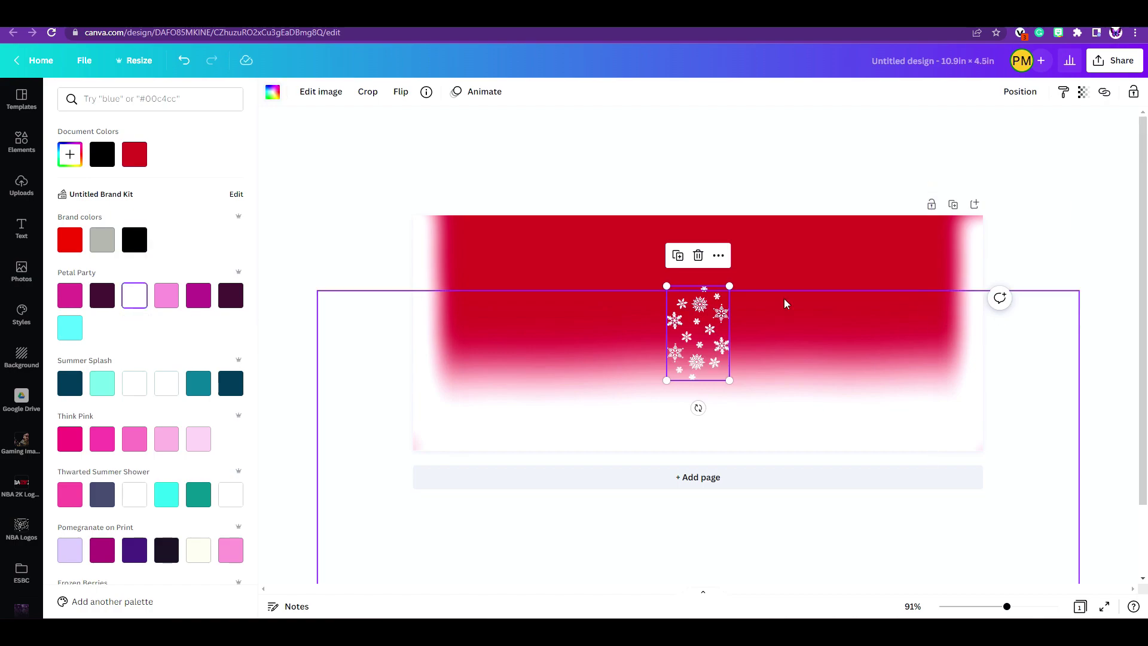
Place the snowflake cluster sideways in the page's upper-left corner and set a smaller, slightly tilted copy beside it.
drag(698, 408, 616, 345)
drag(704, 344, 467, 257)
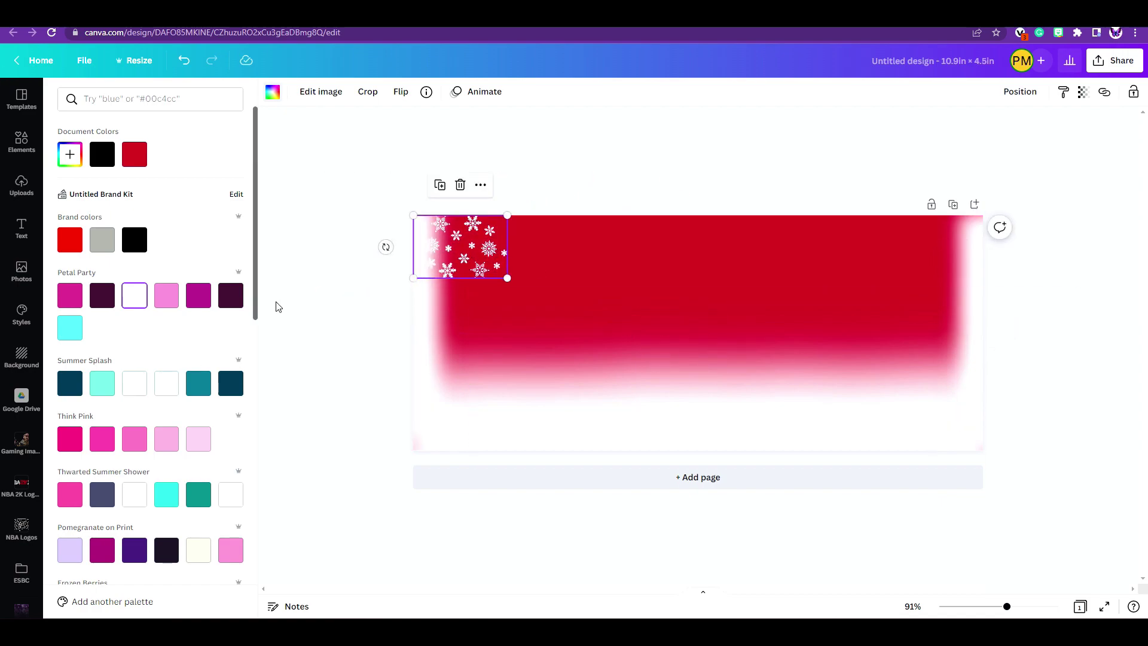
click(440, 190)
drag(457, 263, 537, 263)
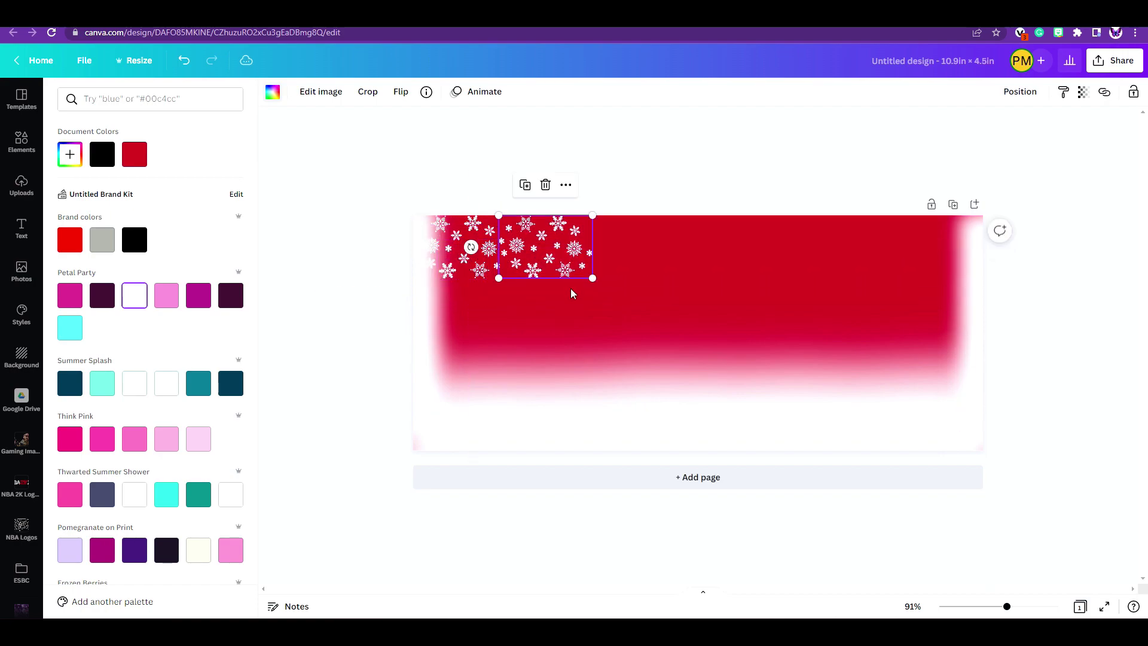
drag(470, 239, 504, 254)
drag(582, 288, 535, 243)
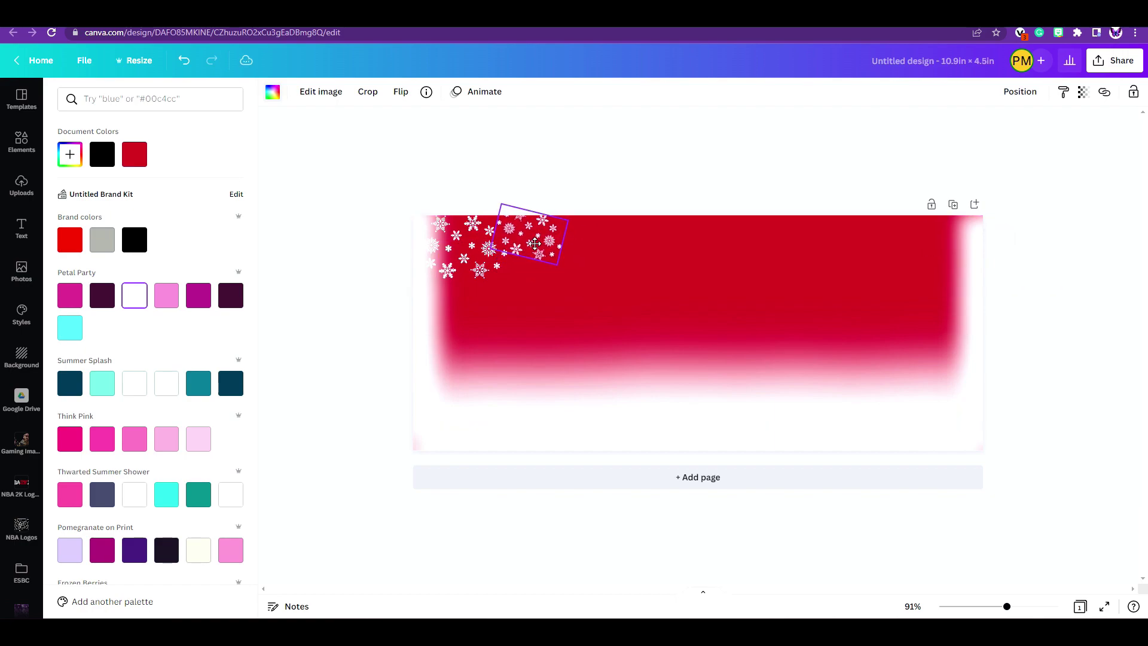
Fill the rest of the page's top edge with duplicated snowflake clusters at varied sizes and angles.
click(509, 171)
click(399, 104)
click(412, 123)
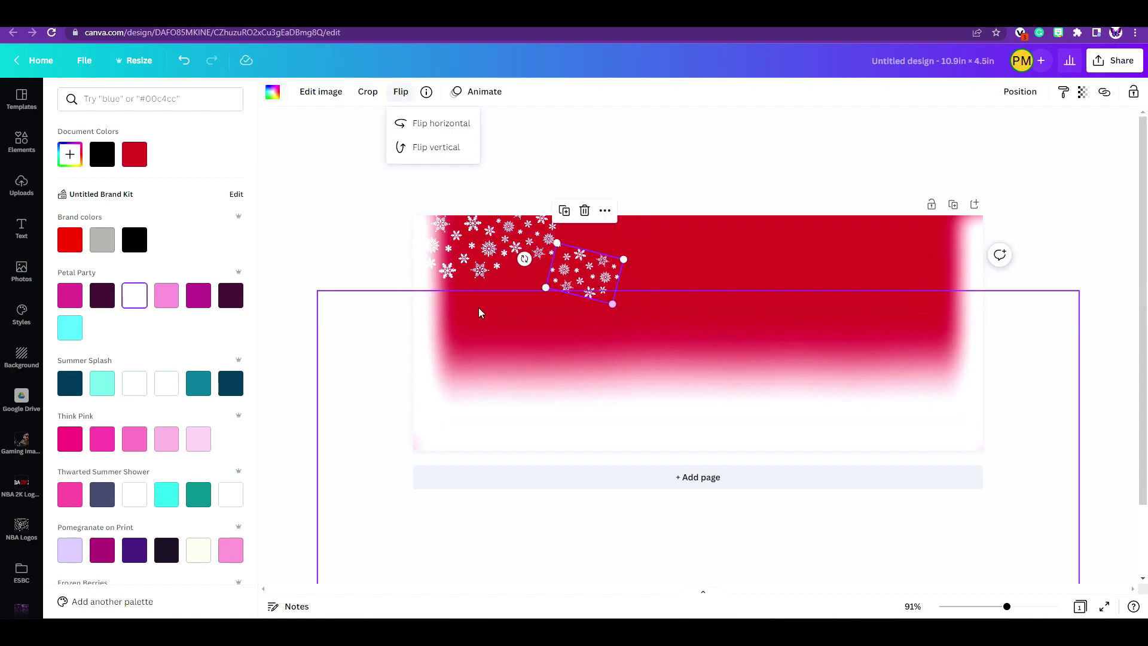
drag(525, 258, 519, 272)
drag(620, 295, 585, 244)
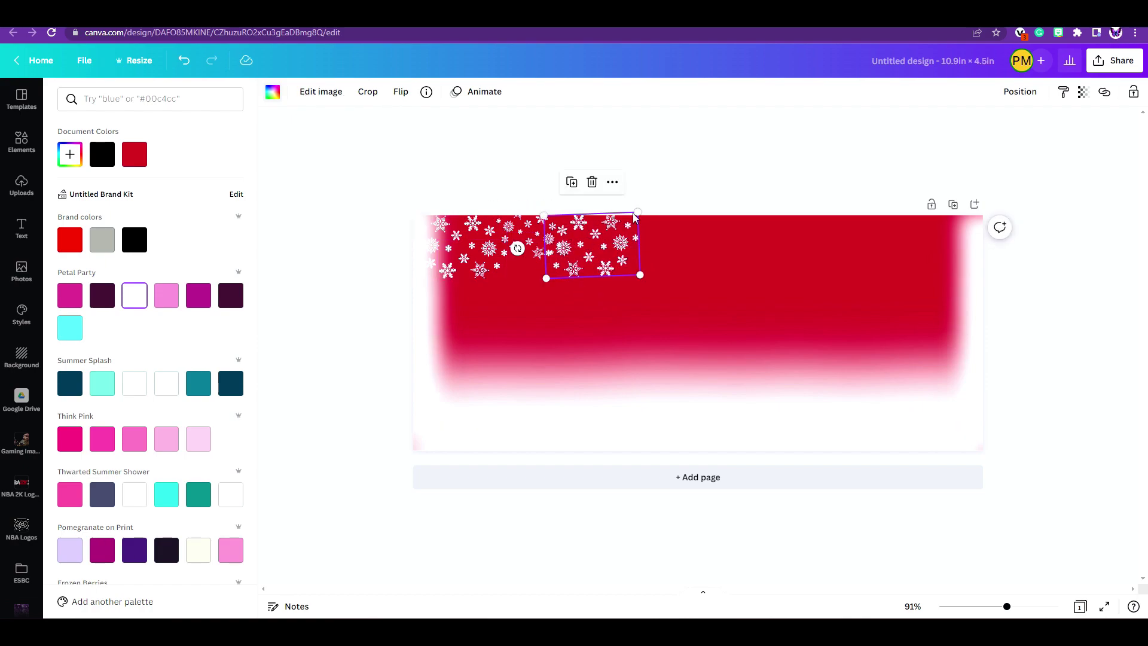
click(571, 182)
drag(654, 246, 622, 278)
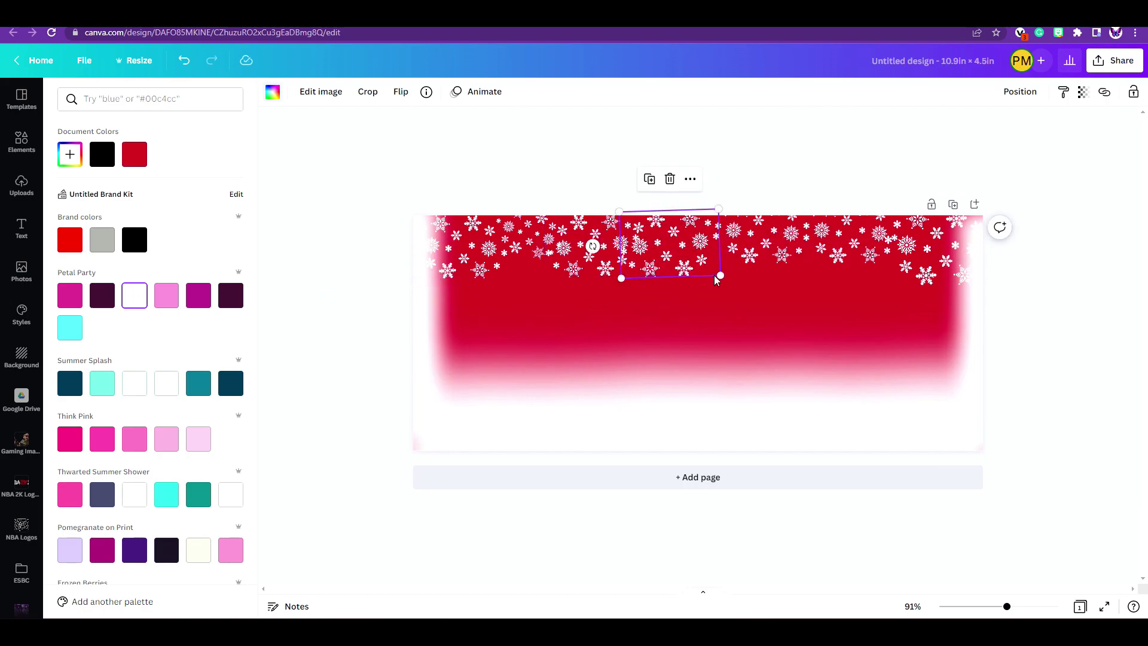
Straighten the two snowflake clusters between the left end and the centre of the top row and shift them slightly down.
drag(592, 246, 594, 244)
drag(679, 269, 679, 269)
click(562, 270)
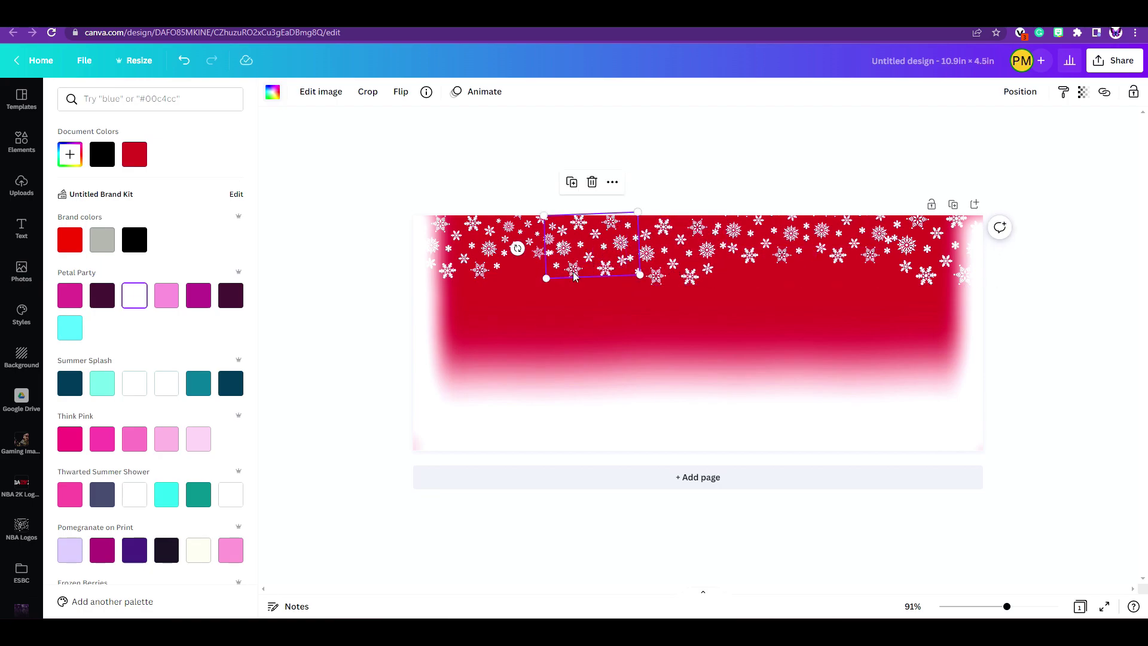
drag(517, 250, 516, 247)
drag(584, 255, 585, 263)
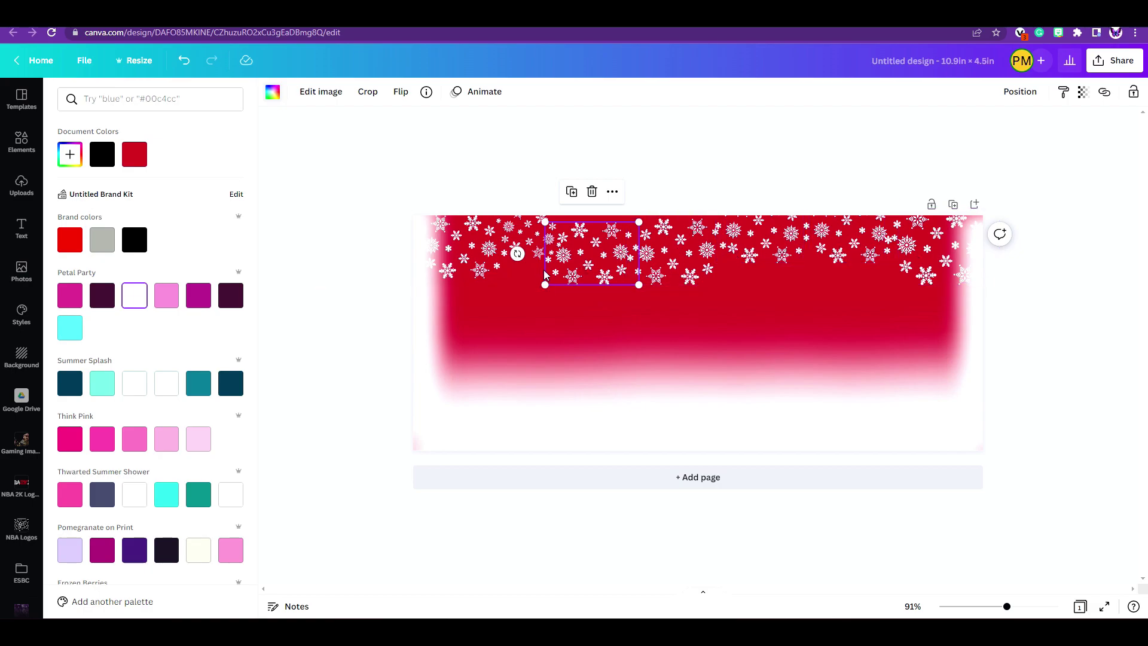
Even out the top row by adjusting the leftmost snowflake cluster, the small tilted one beside it and the one right of centre.
click(455, 276)
drag(454, 277, 455, 282)
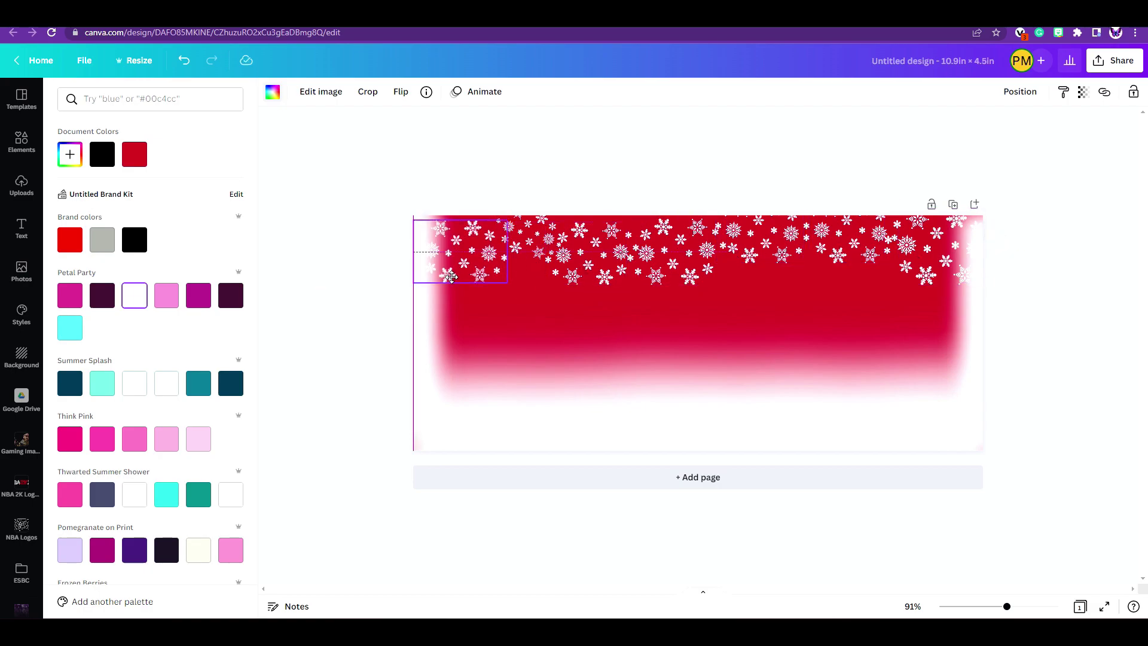
drag(518, 251, 519, 281)
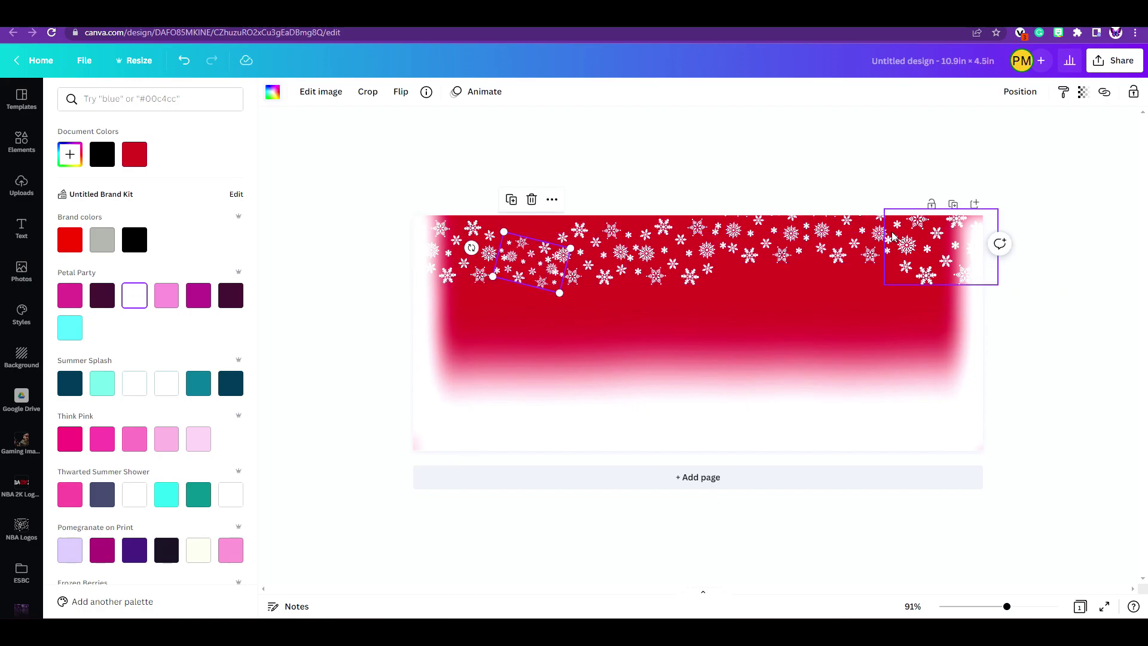
drag(534, 269, 532, 256)
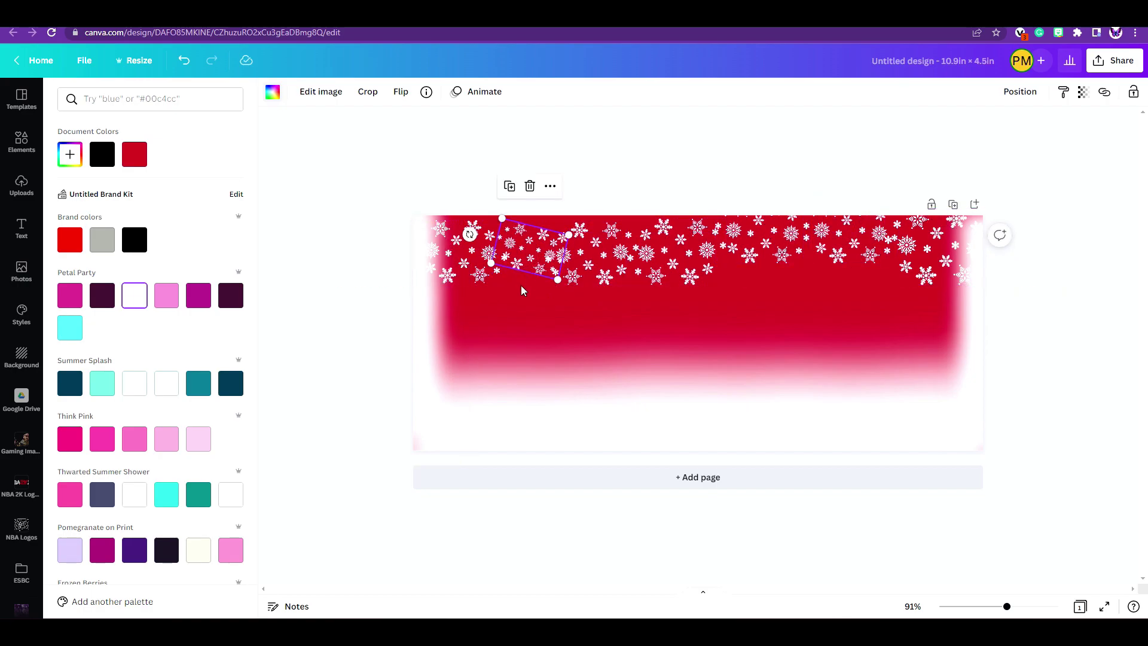
mouse_move(468, 236)
mouse_down()
mouse_move(494, 278)
mouse_move(466, 251)
mouse_up()
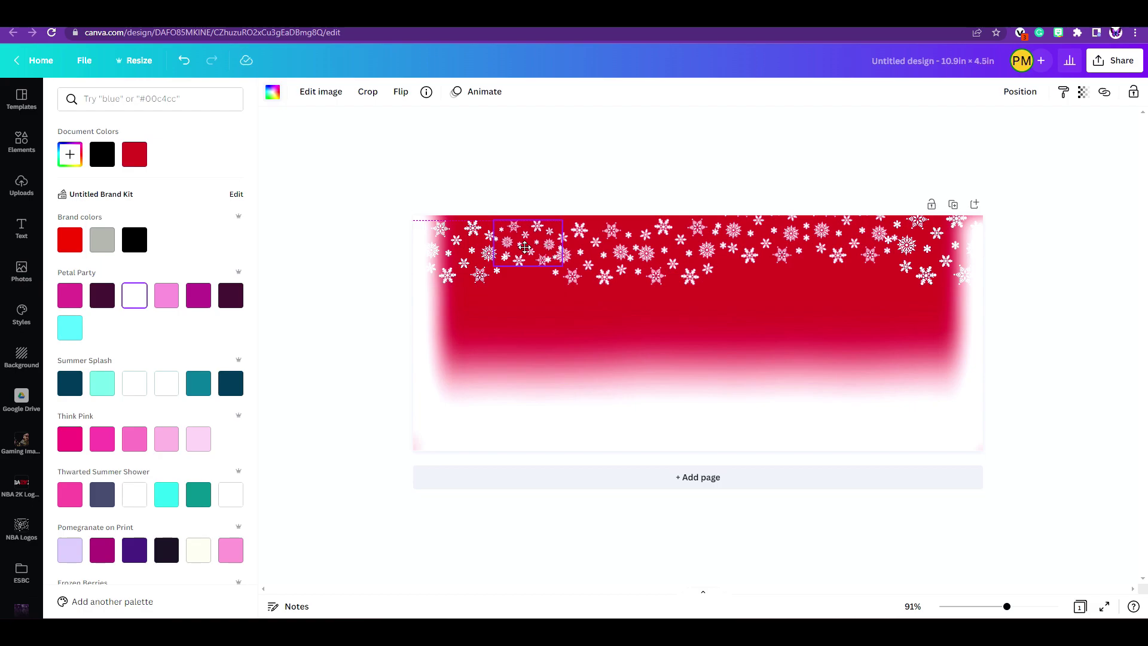
drag(716, 257, 779, 262)
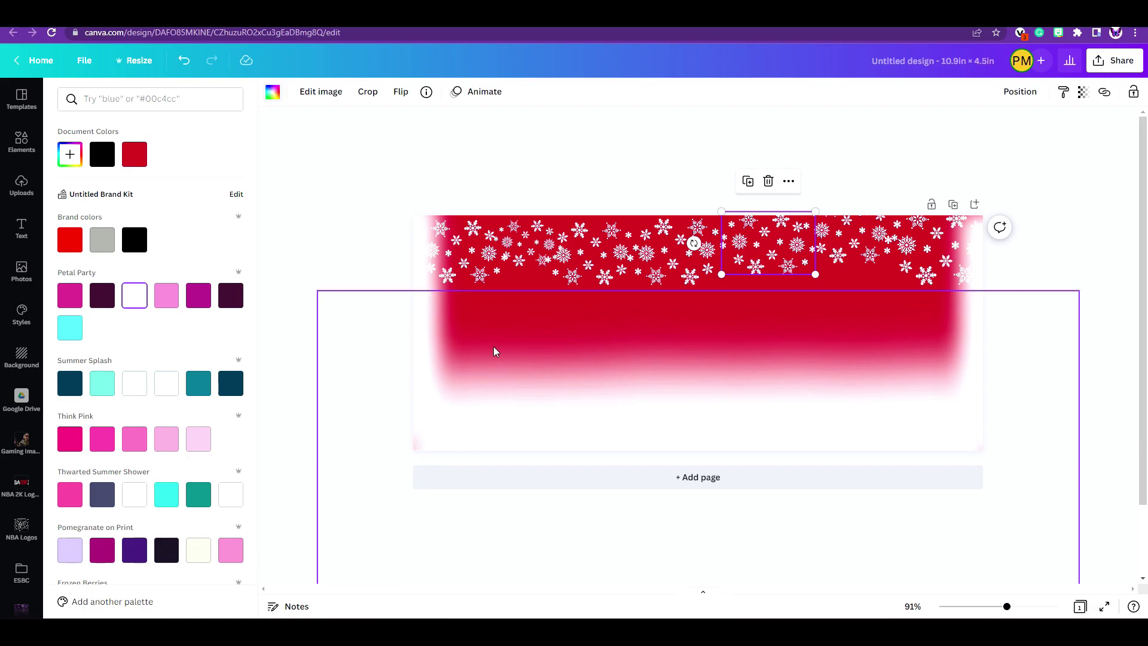
Duplicate snowflake clusters in varied sizes into a row across the faded bottom edge of the red area.
click(448, 261)
click(443, 201)
drag(469, 248, 457, 376)
drag(507, 419, 518, 450)
click(451, 333)
drag(464, 405, 559, 390)
drag(633, 431, 638, 435)
drag(581, 384, 642, 421)
drag(712, 423, 701, 391)
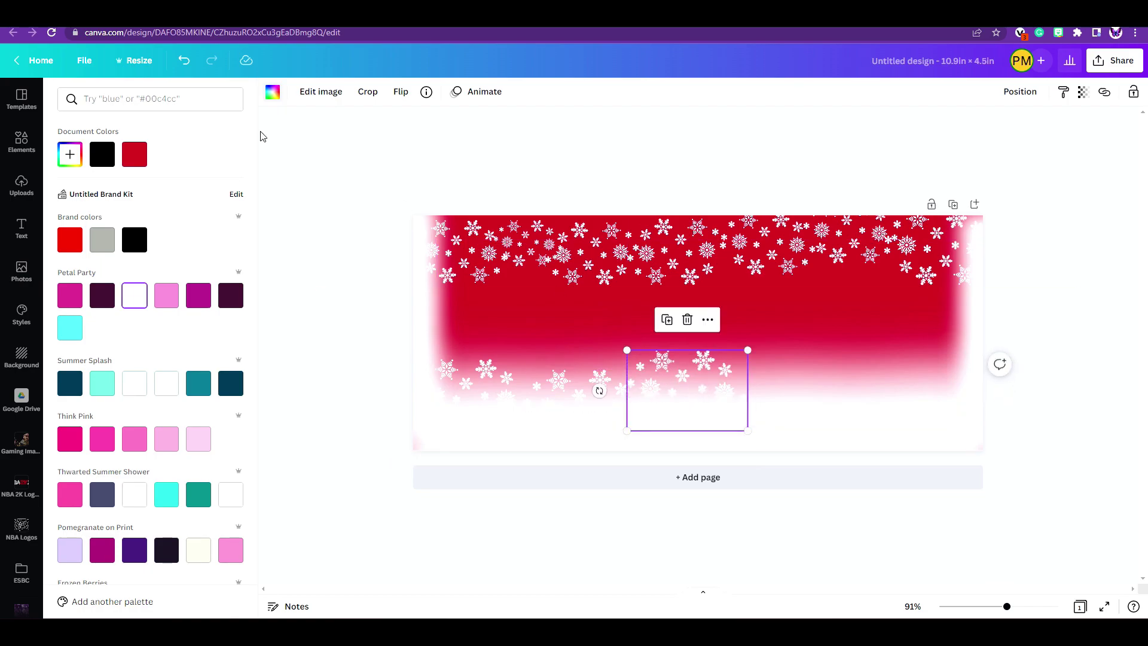
click(400, 92)
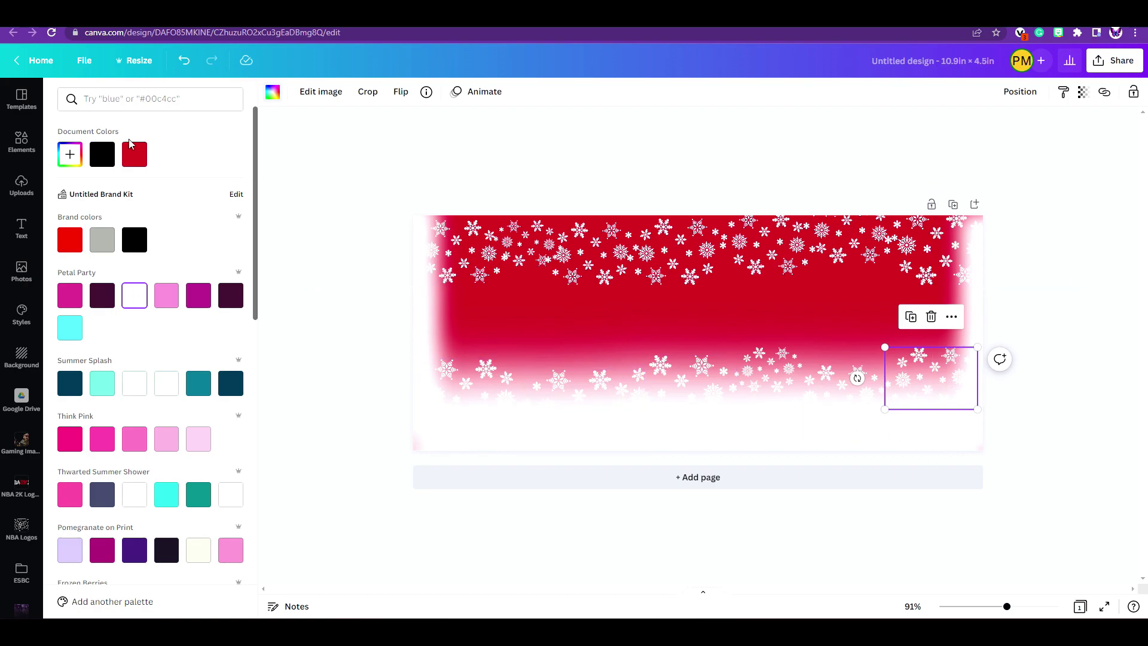
Search the elements library for "christmas tree".
click(20, 145)
click(121, 96)
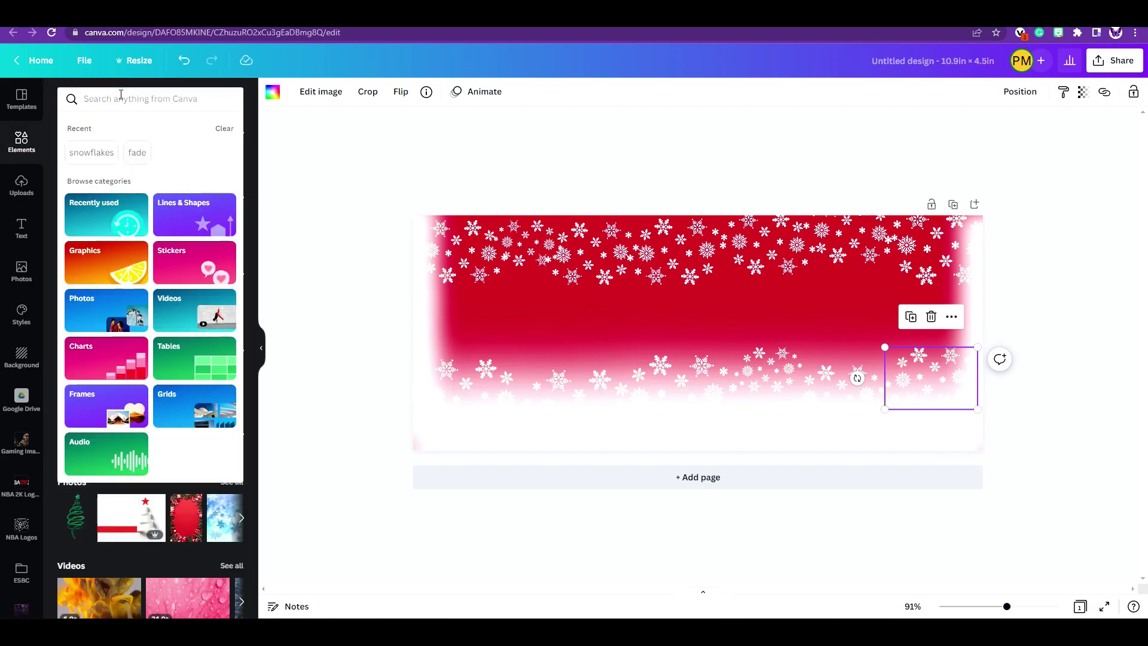
text(christmas tree)
key(Return)
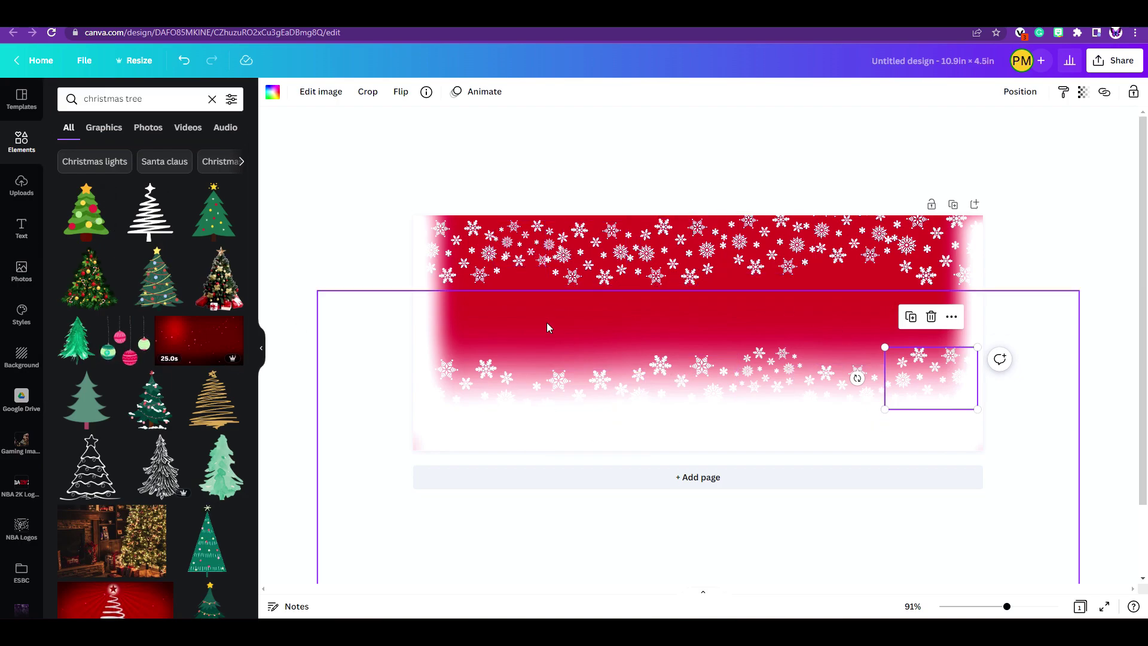
Add the swirl-patterned Christmas tree graphic to the right half of the red area and recolour it white.
scroll(149, 399, down, 2)
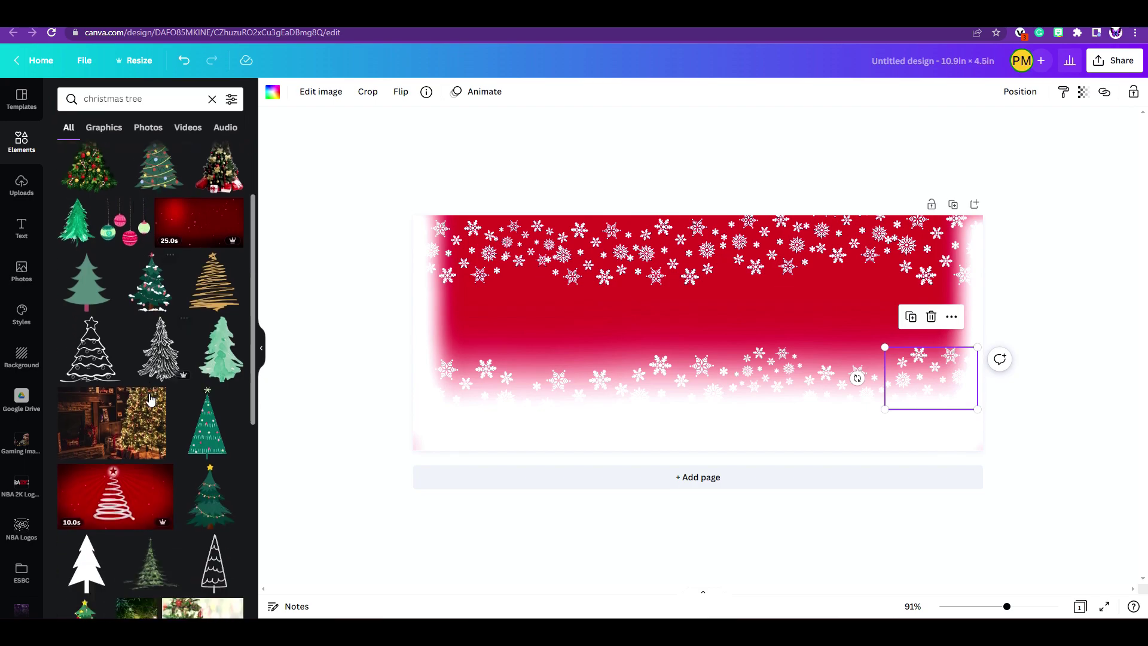
scroll(131, 395, down, 2)
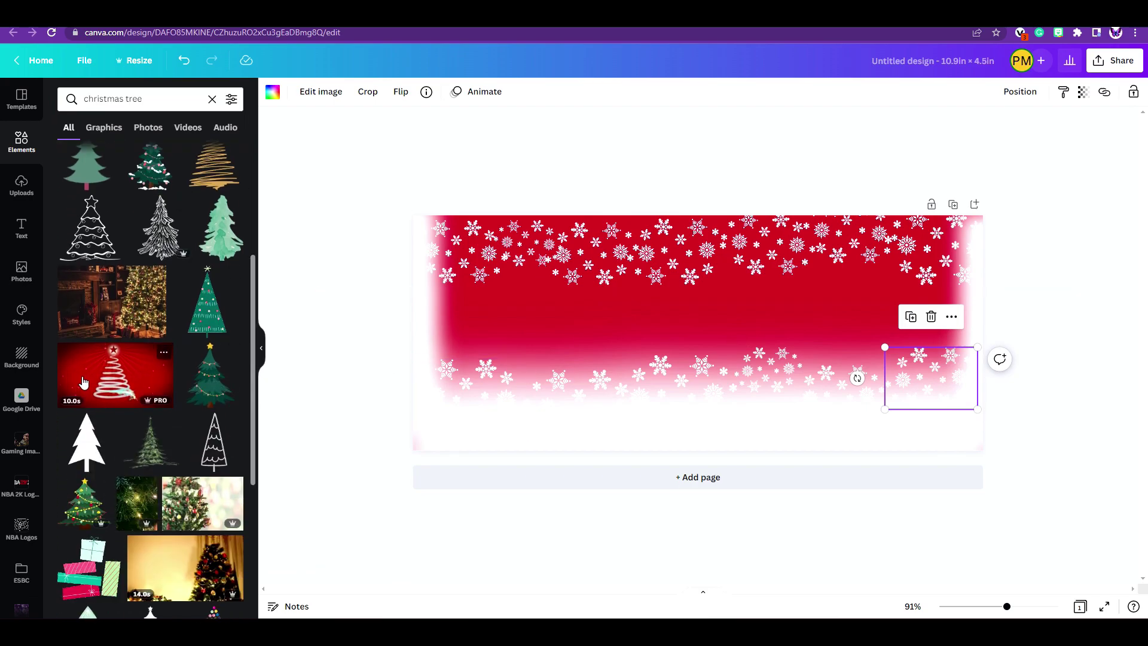
scroll(100, 266, down, 2)
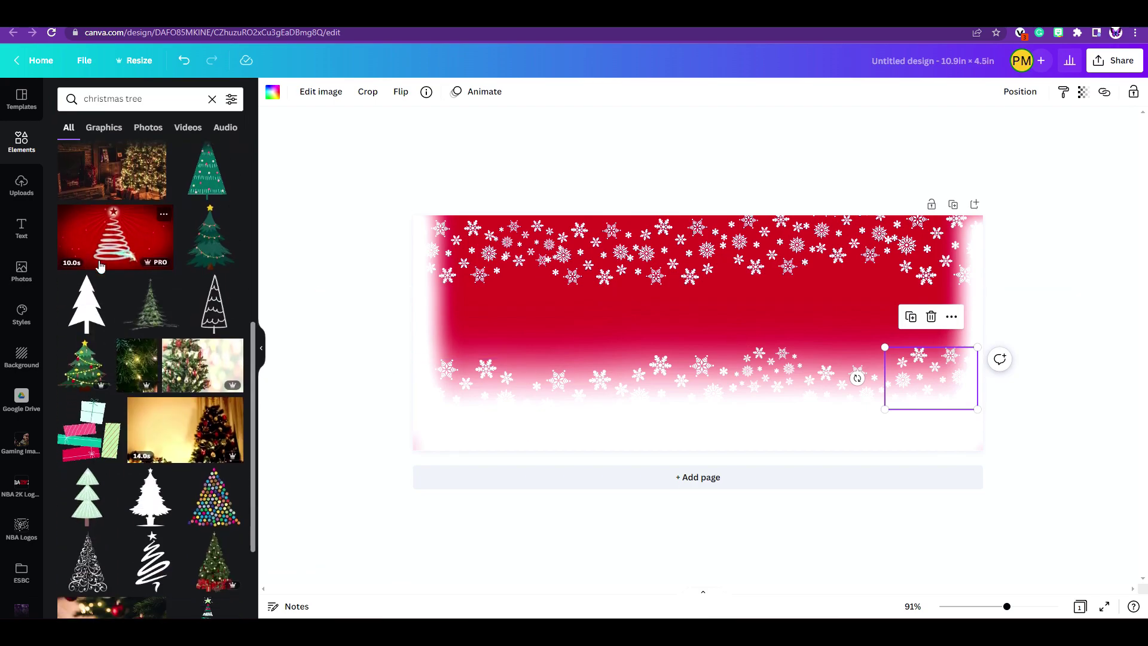
scroll(100, 266, down, 4)
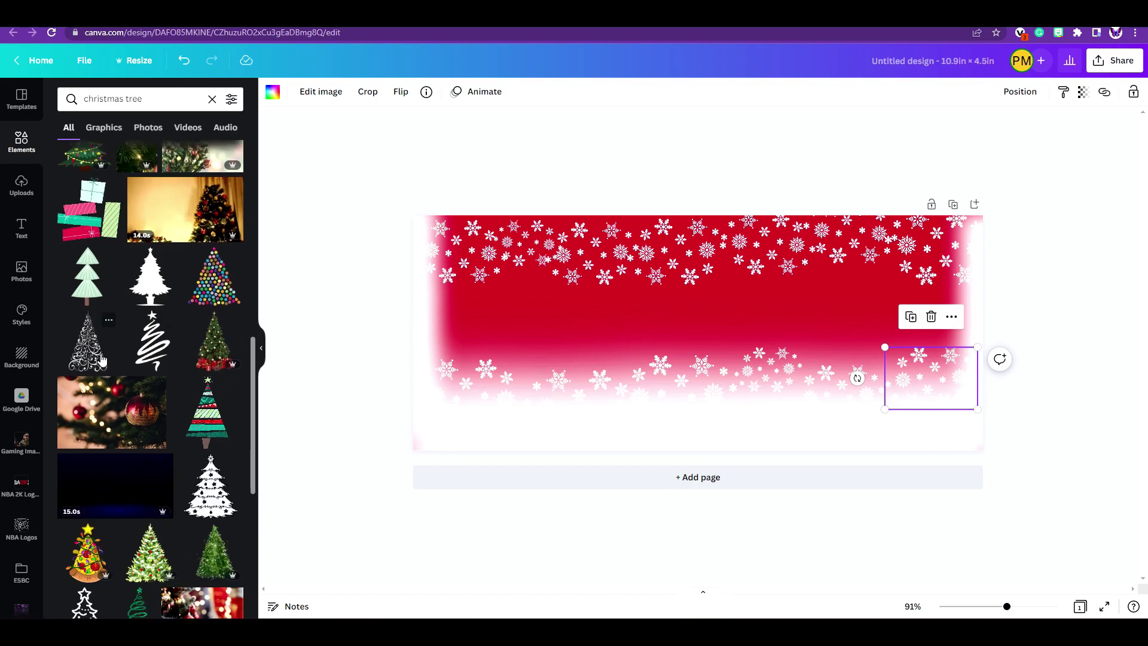
click(102, 358)
drag(696, 331, 874, 330)
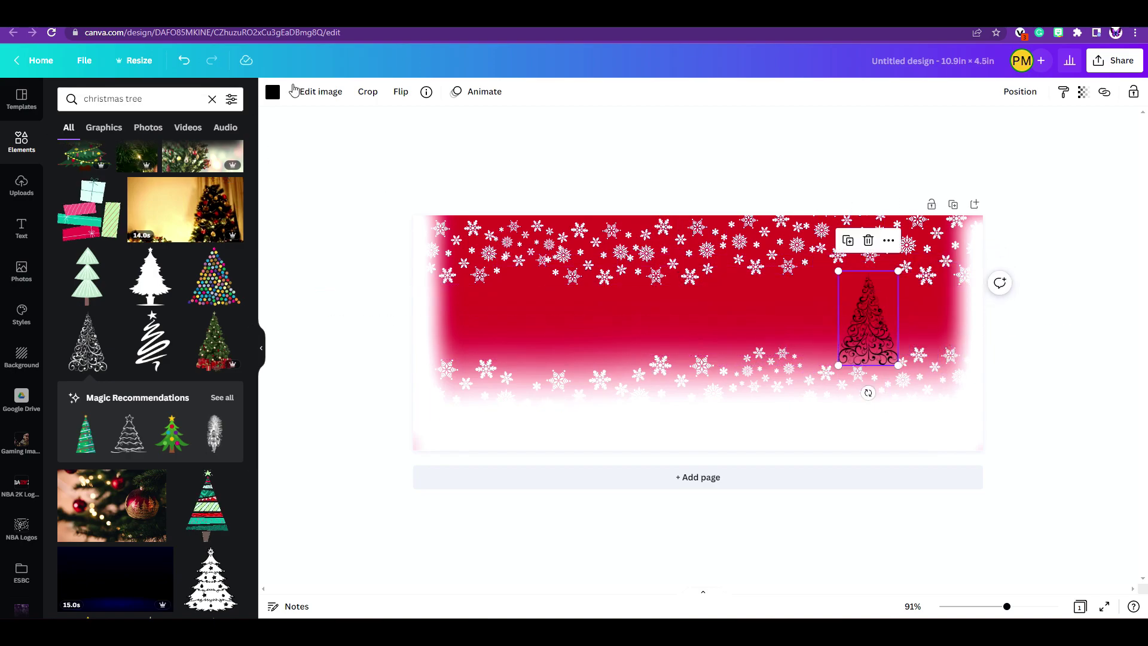
click(272, 92)
click(163, 162)
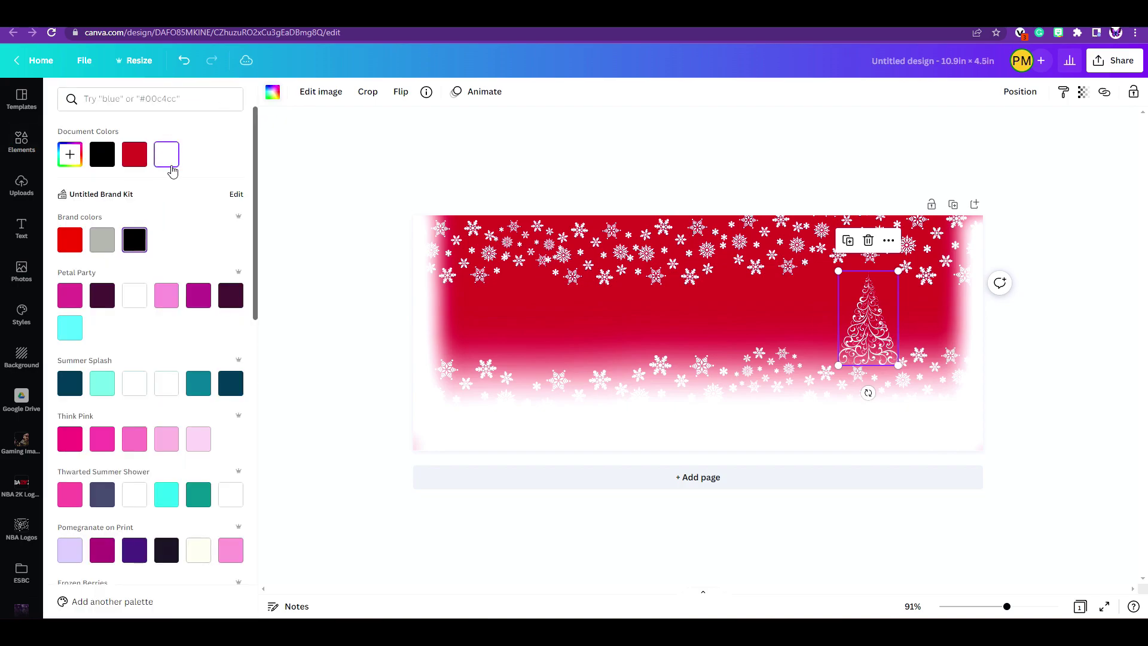
Move the white tree to the left end of the red area and enlarge it to reach from the upper snowflakes to the fade.
drag(874, 337, 522, 398)
drag(491, 356, 489, 343)
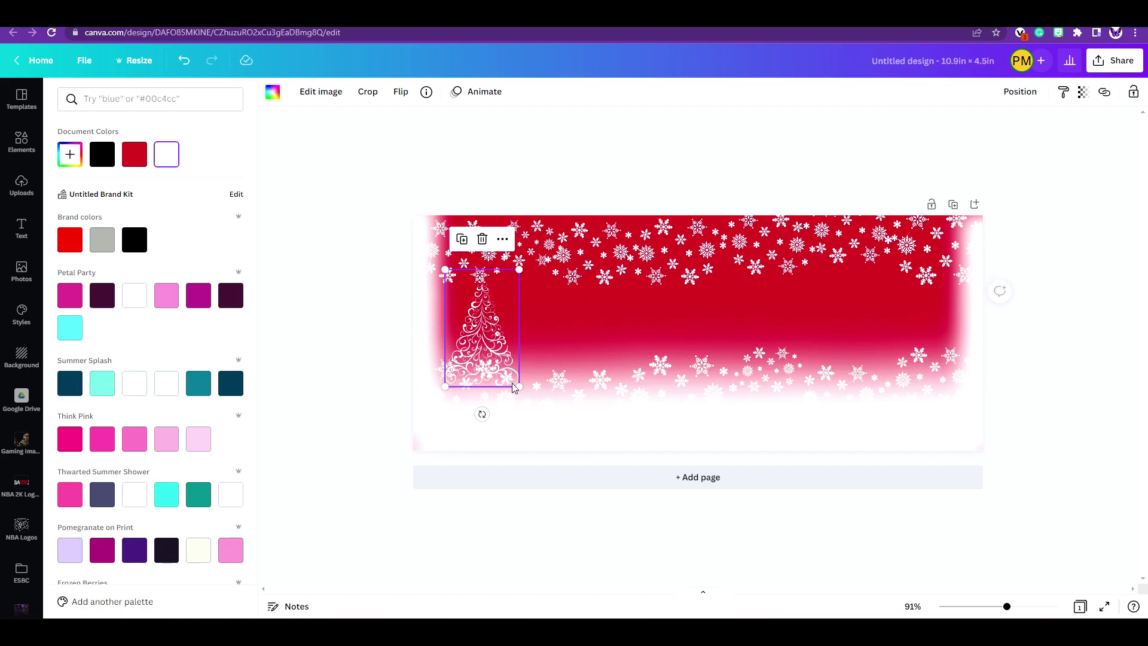
drag(516, 388, 522, 392)
drag(488, 355, 482, 353)
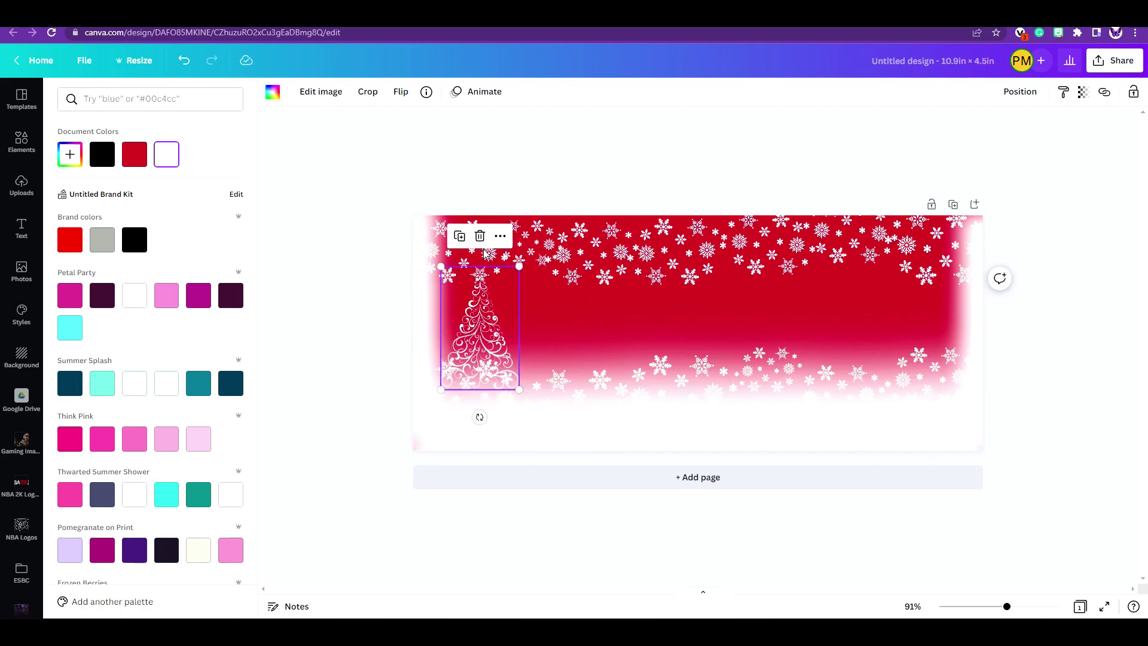
Duplicate the tree onto the right end of the red area and set another, lower-standing copy beside the left tree.
click(459, 236)
drag(491, 335, 959, 326)
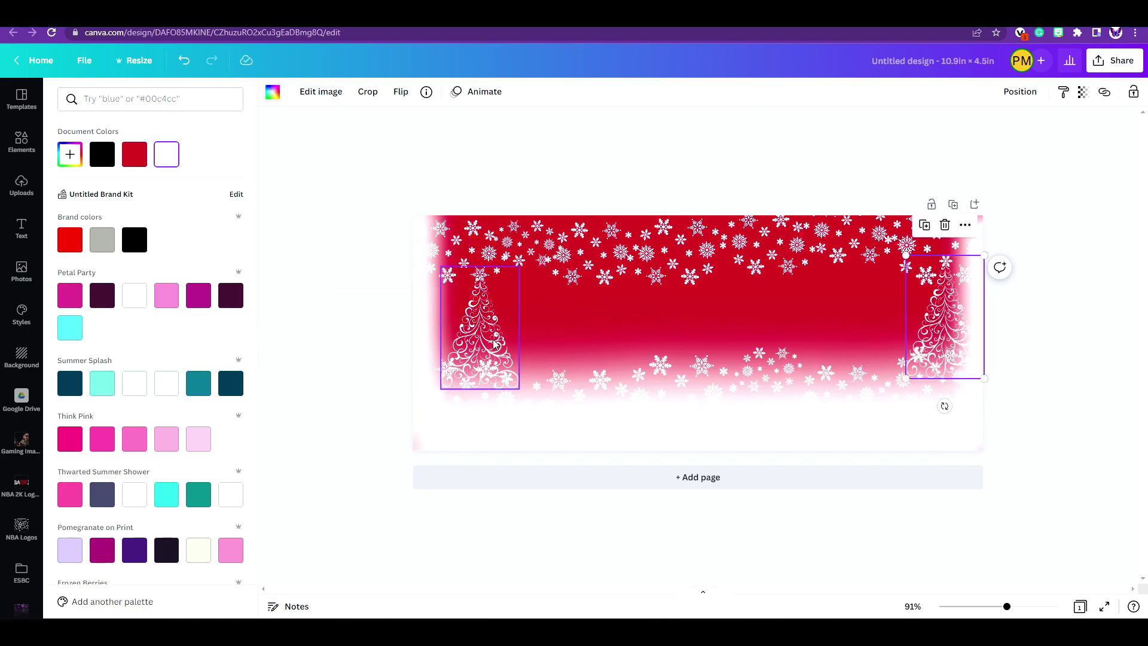
click(468, 277)
click(459, 239)
drag(482, 335, 540, 341)
drag(568, 415, 584, 439)
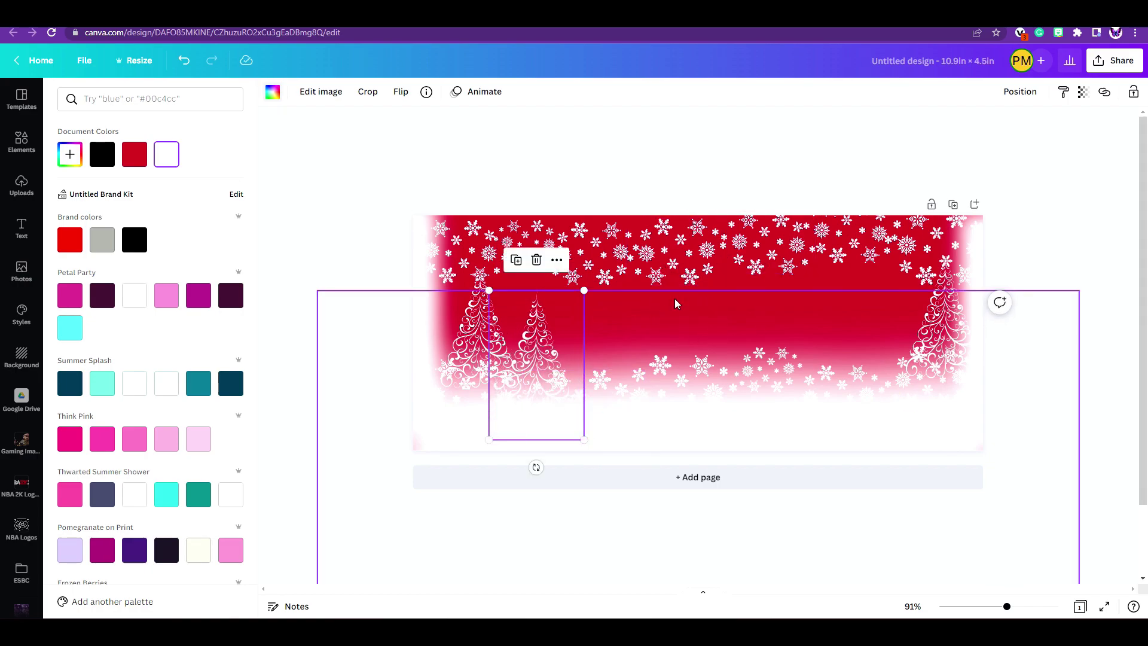
Add more tree copies in varied sizes toward both sides of the red area, including a small one left of centre.
click(515, 259)
drag(580, 357, 870, 294)
drag(645, 334, 653, 352)
drag(669, 401, 650, 352)
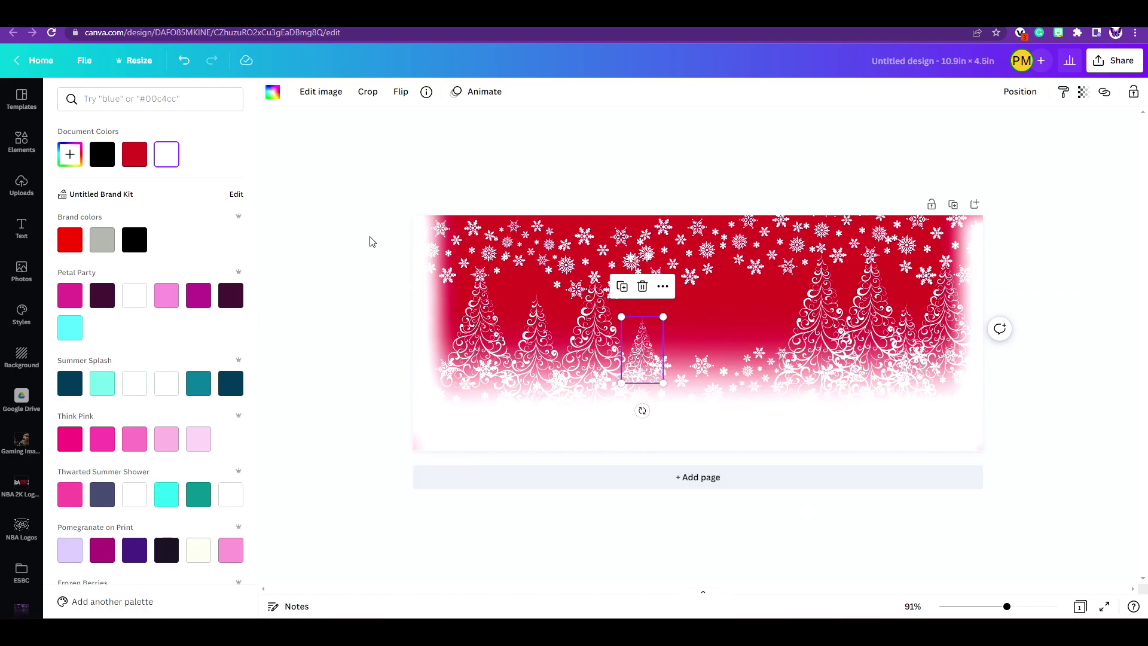
key(Escape)
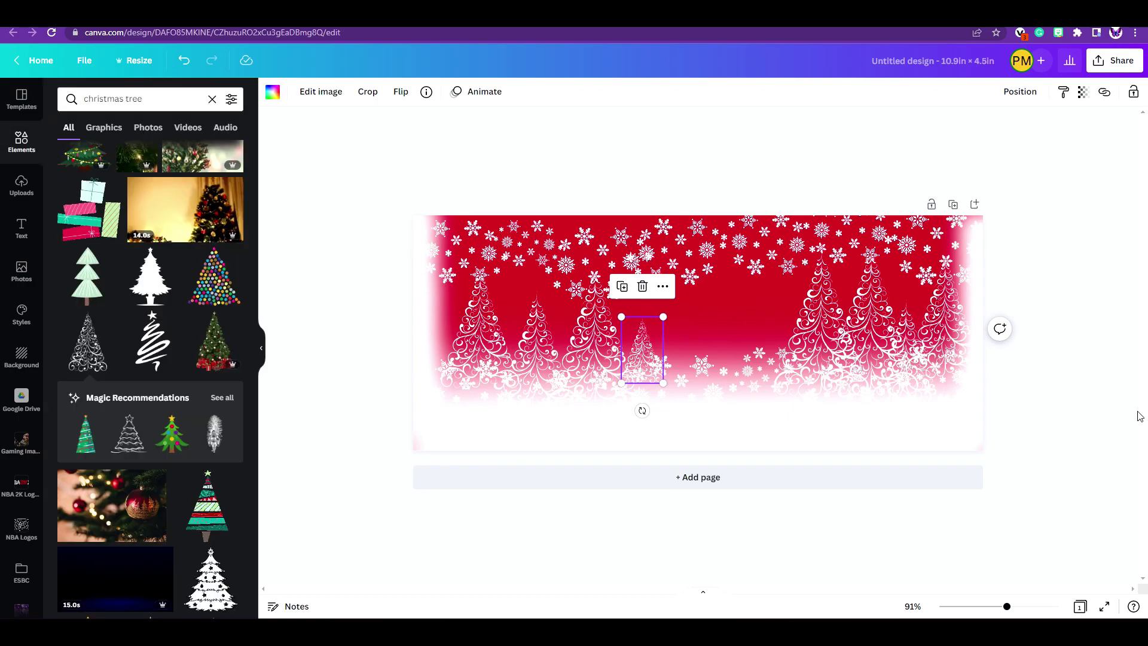
Add two default heading text boxes, one below the other, in the middle of the page.
click(22, 230)
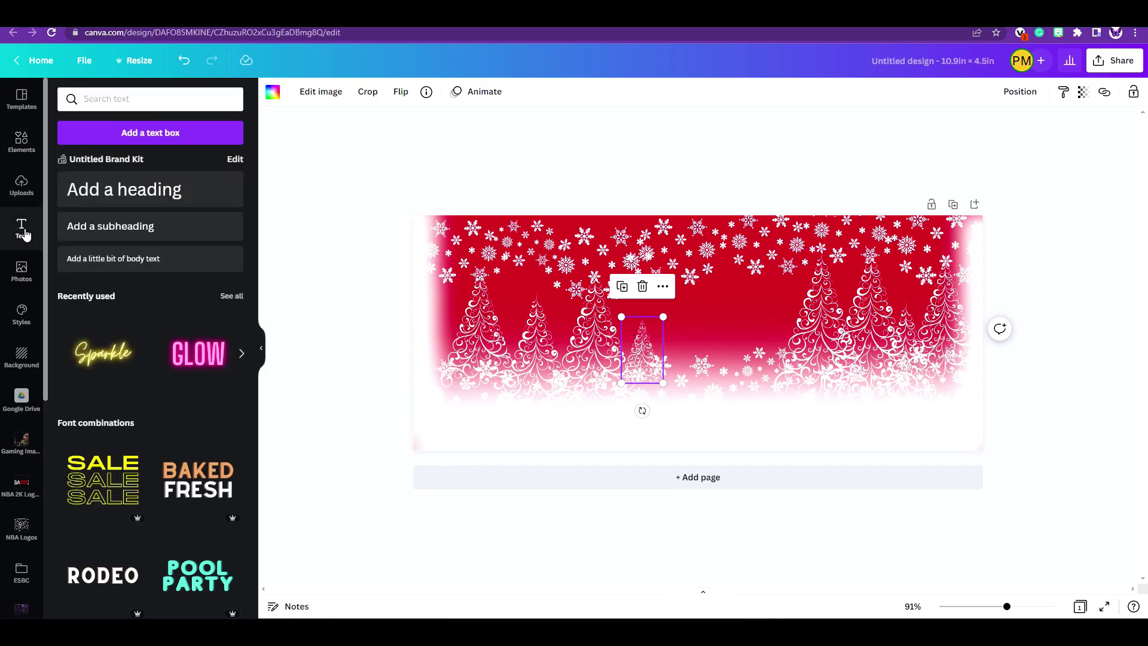
click(148, 203)
click(147, 204)
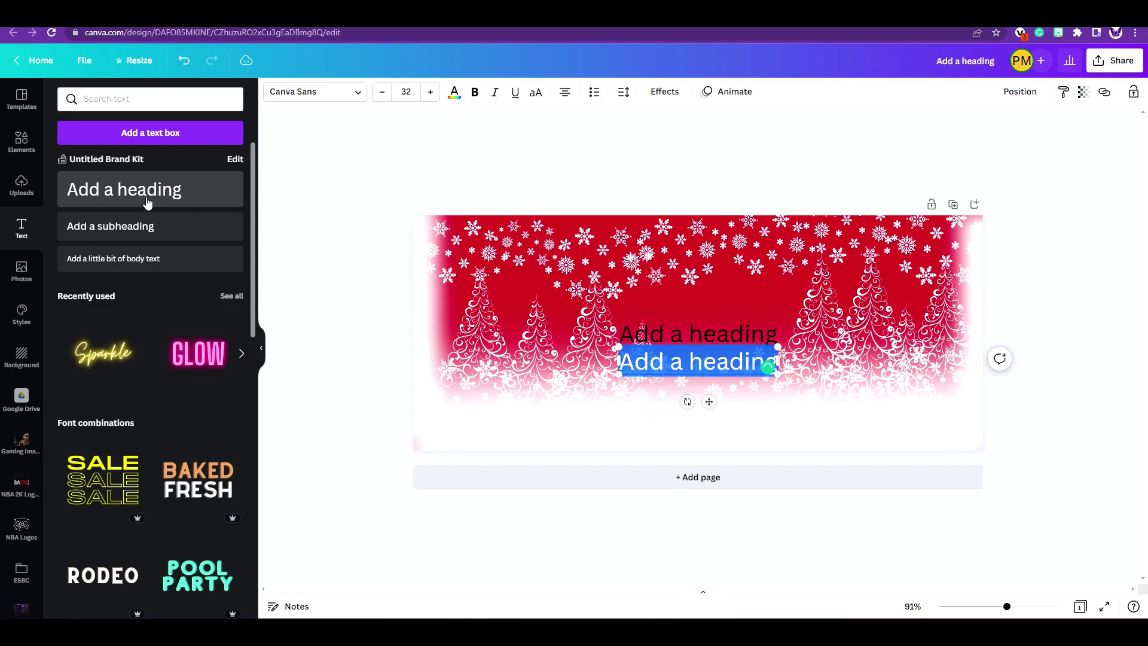
Add two more headings, then move one up below the snowflakes and replace its text with "Tis the".
click(147, 204)
click(148, 203)
drag(730, 346, 722, 293)
double_click(722, 293)
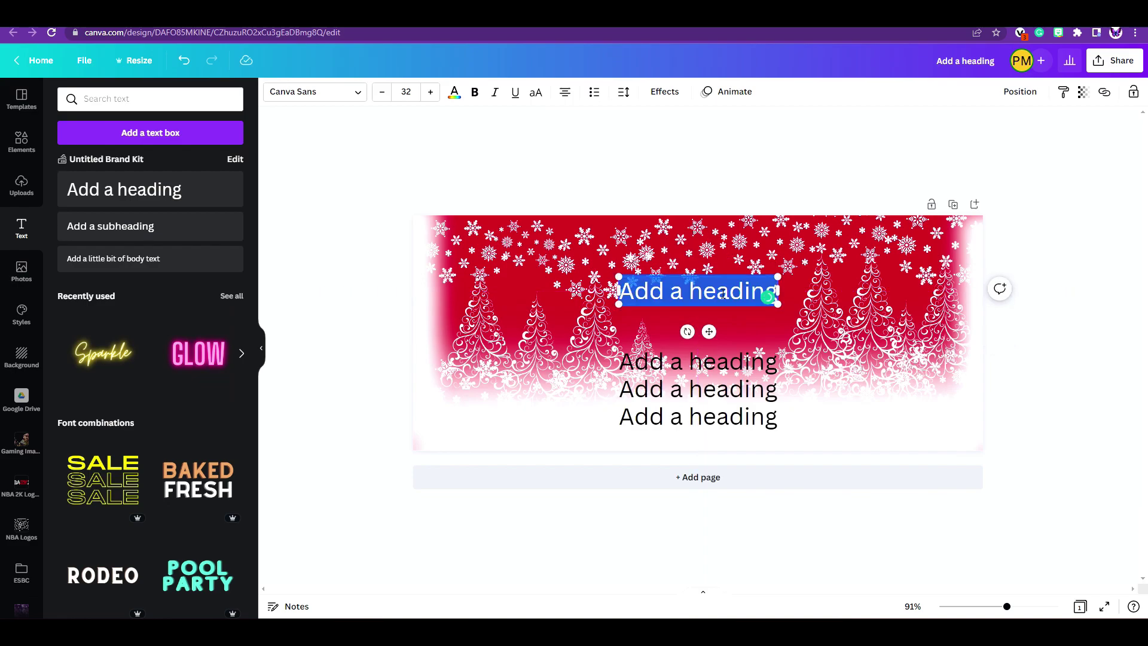
text(Tis)
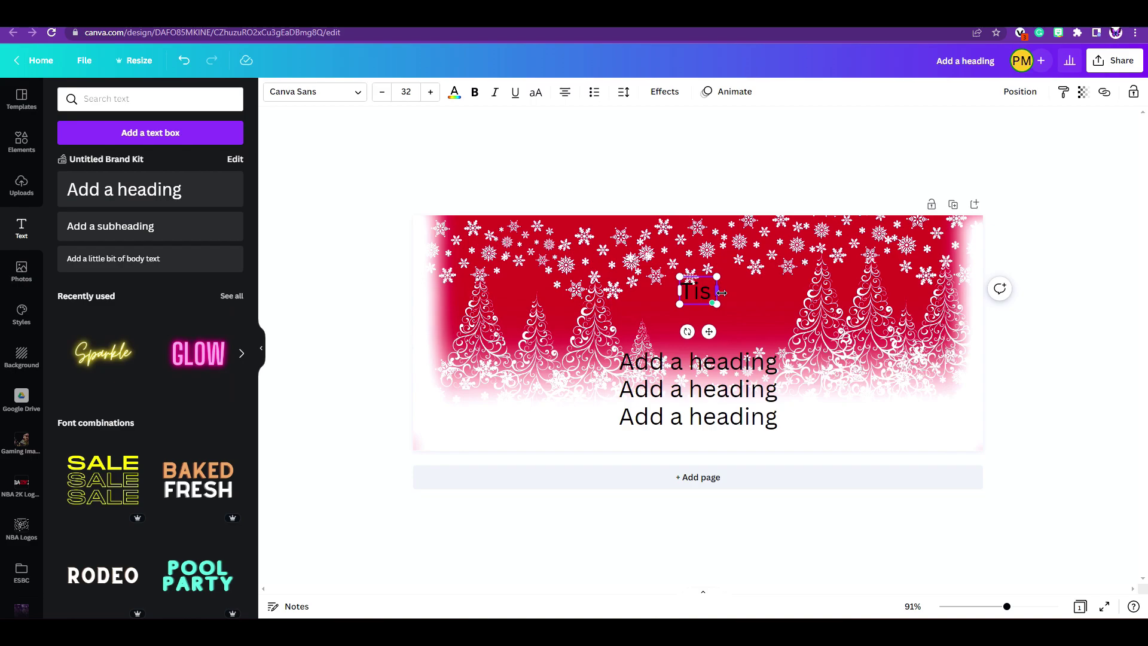
text( the)
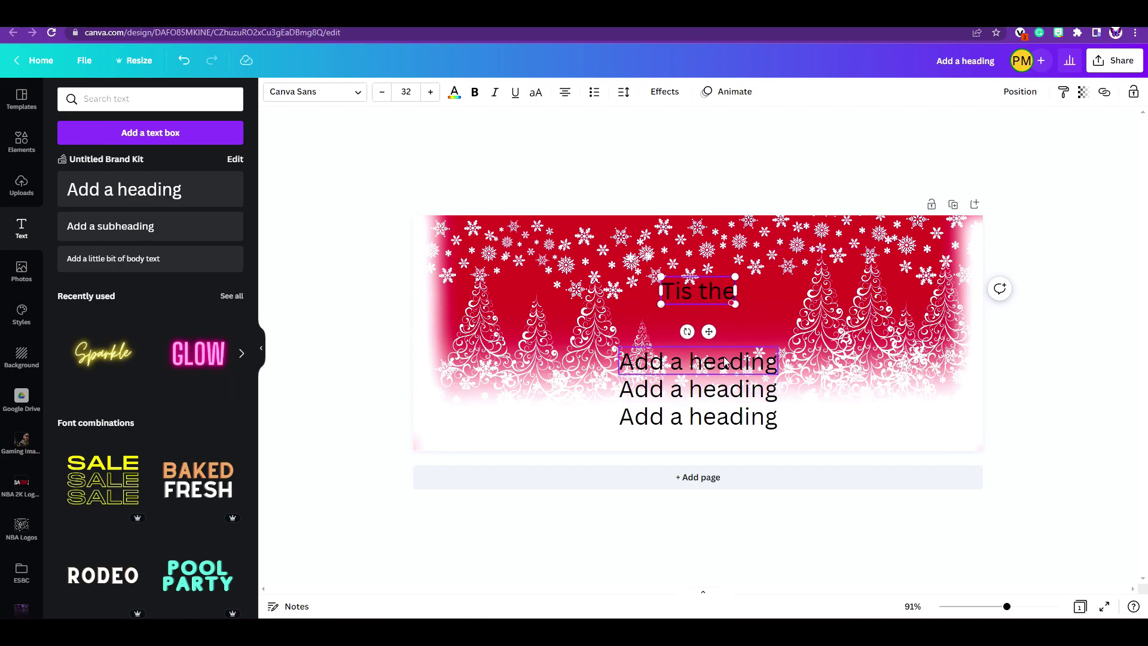
Replace the uppermost remaining default heading with "Season" and place it directly under "Tis the".
double_click(725, 361)
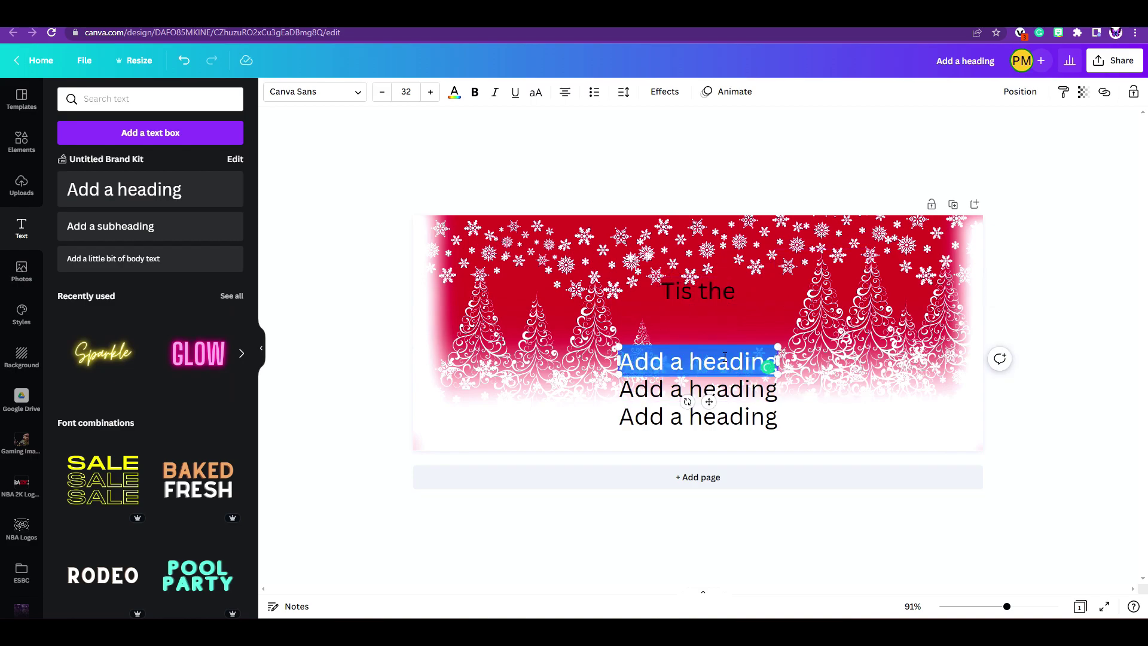
text(season)
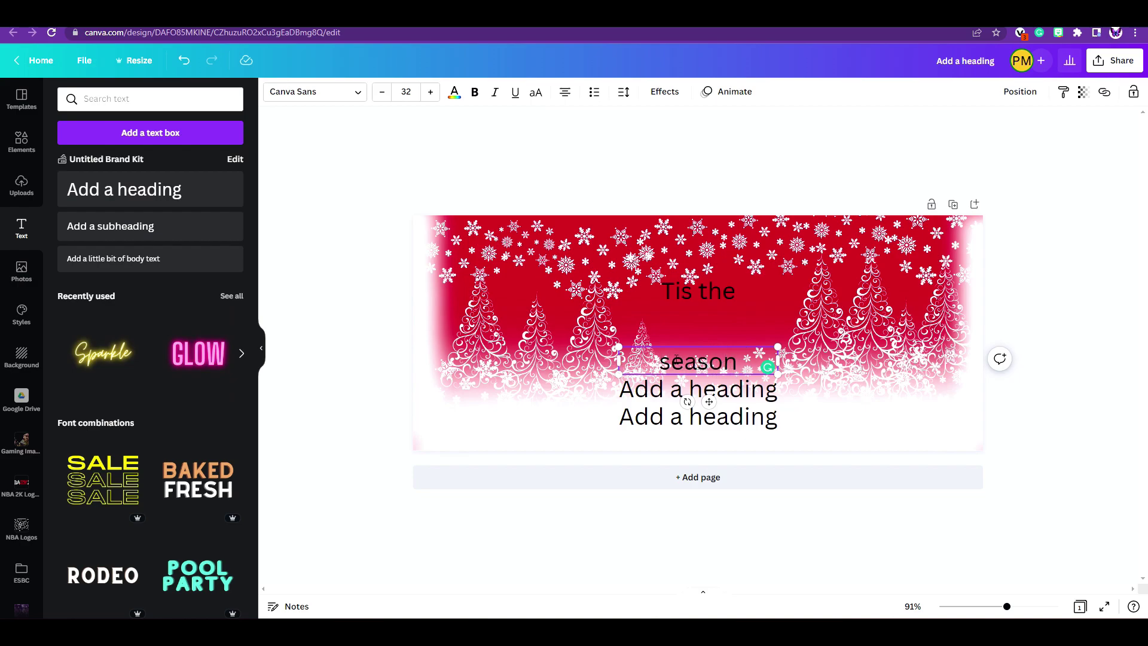
text(S)
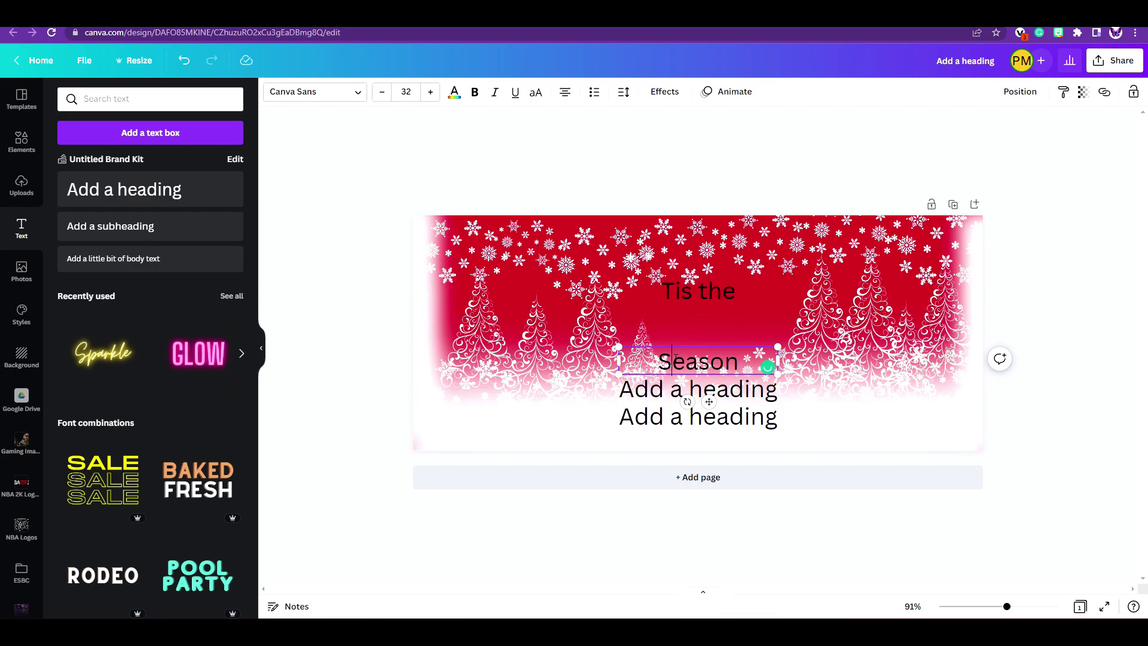
drag(699, 344, 698, 306)
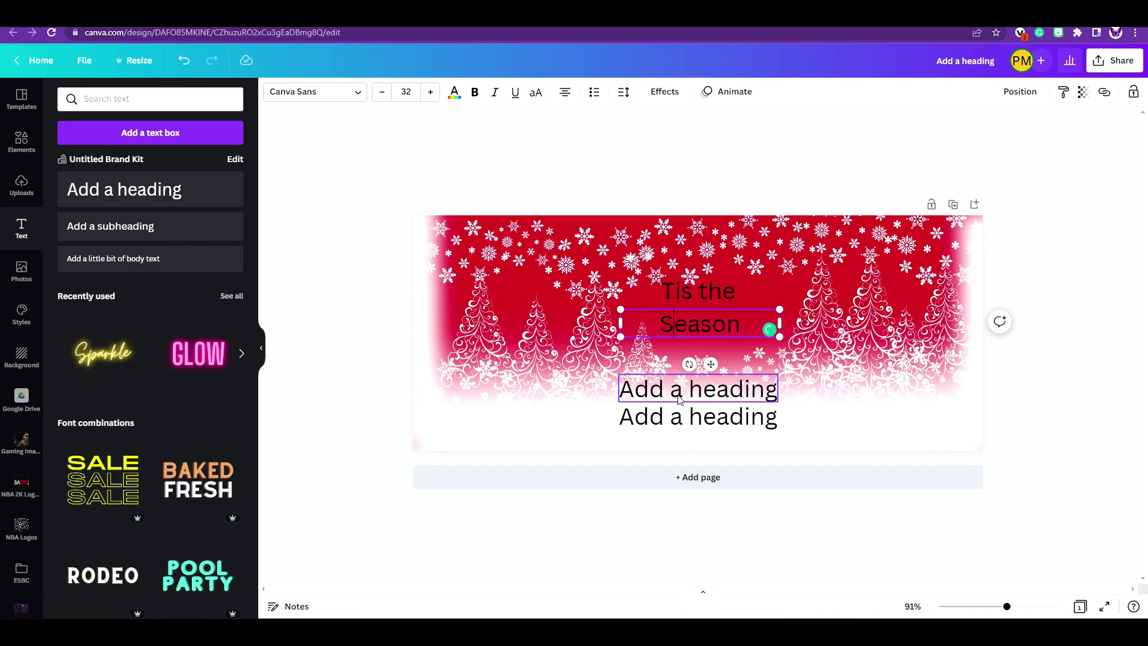
Change the last two default headings to "to" and "Wine", placing "to" directly under "Season".
click(679, 392)
click(679, 392)
text(to)
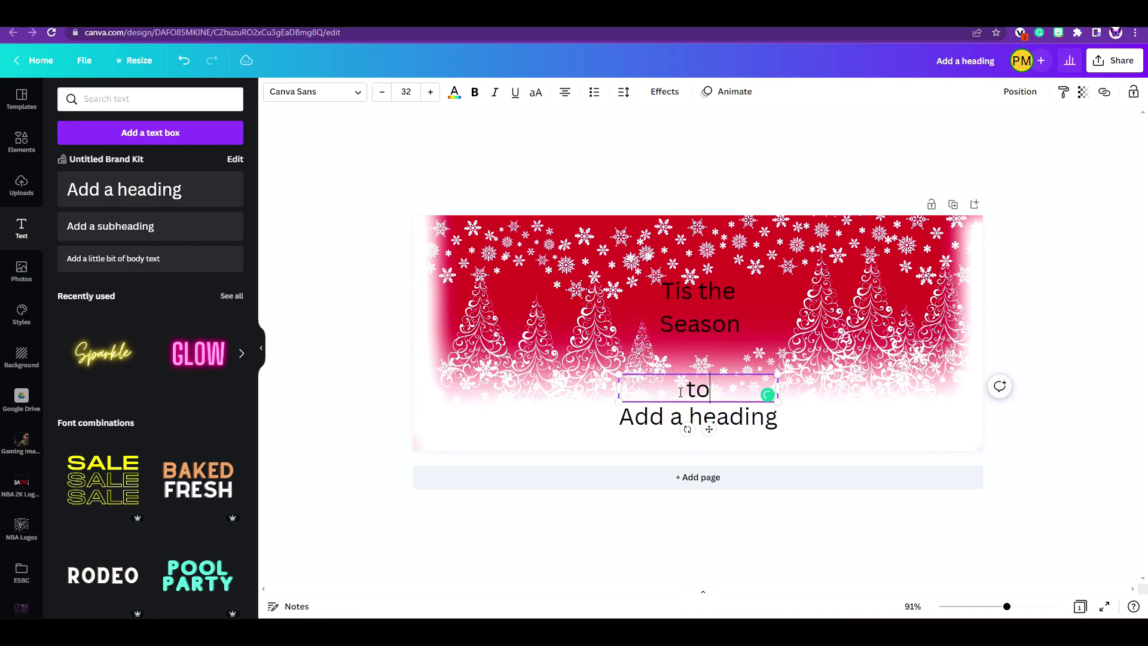
drag(726, 373, 726, 337)
click(697, 417)
click(697, 417)
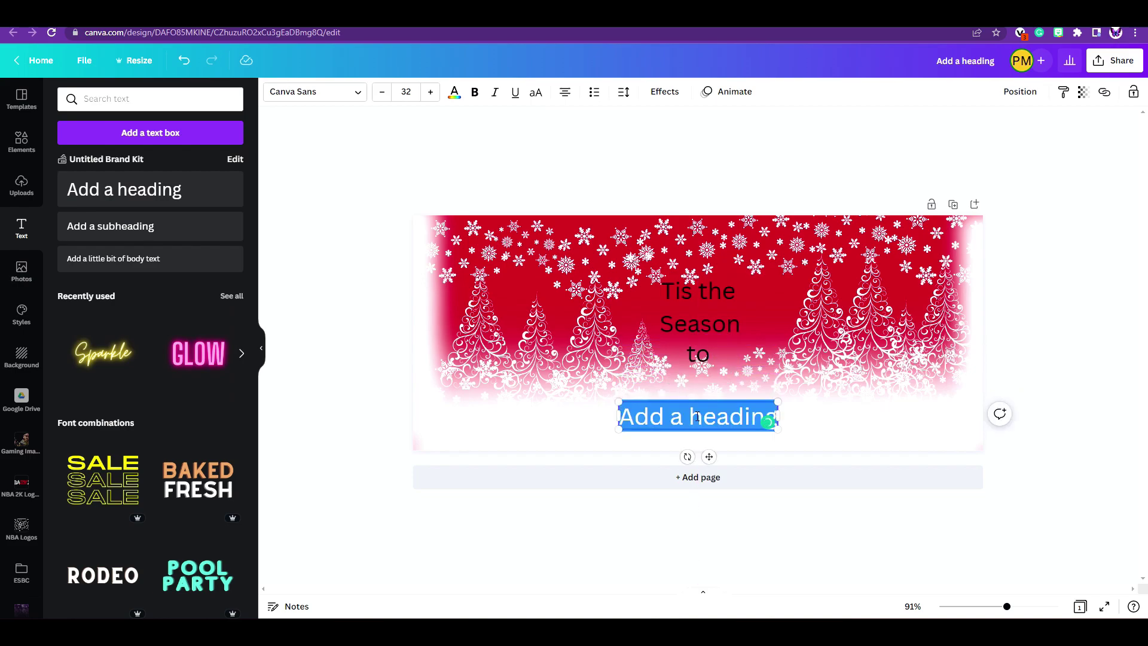
text(Wine)
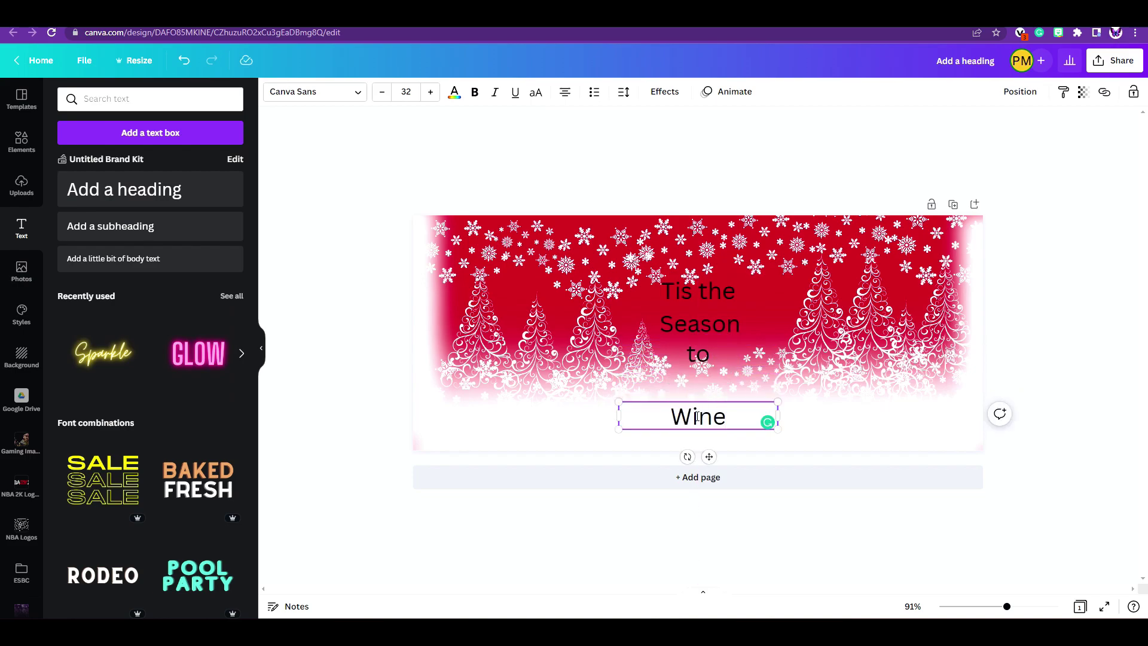
Set "Tis the" in Beyond The Mountains Regular and "Season" in Christmas Sparkle, moving "Season" closer beneath it.
click(705, 292)
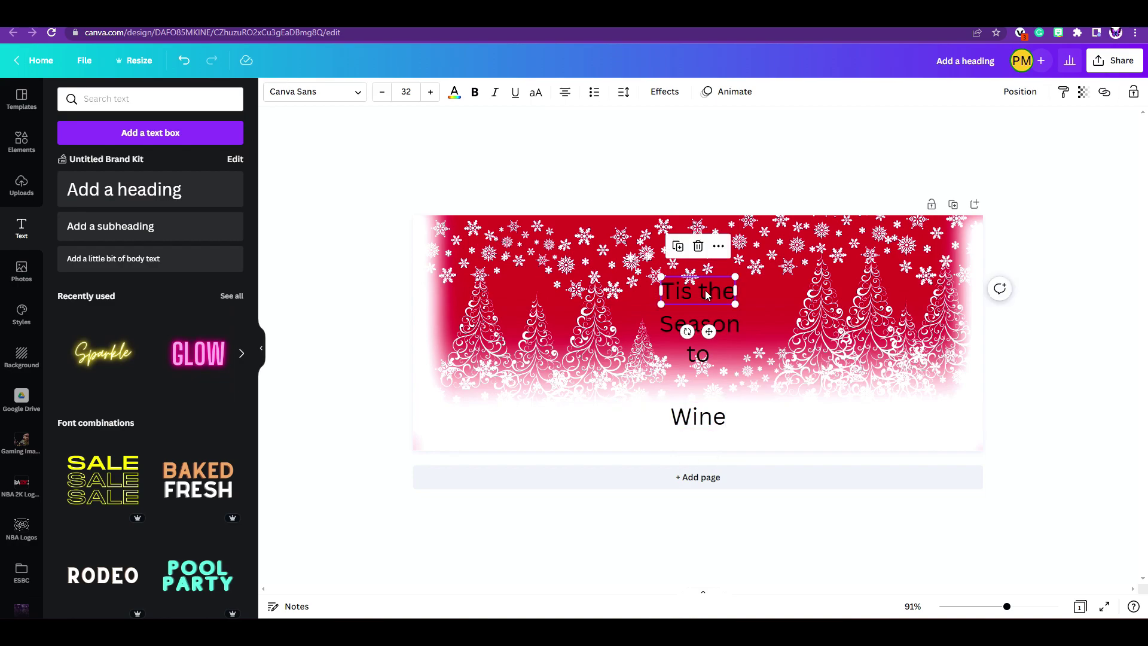
click(355, 95)
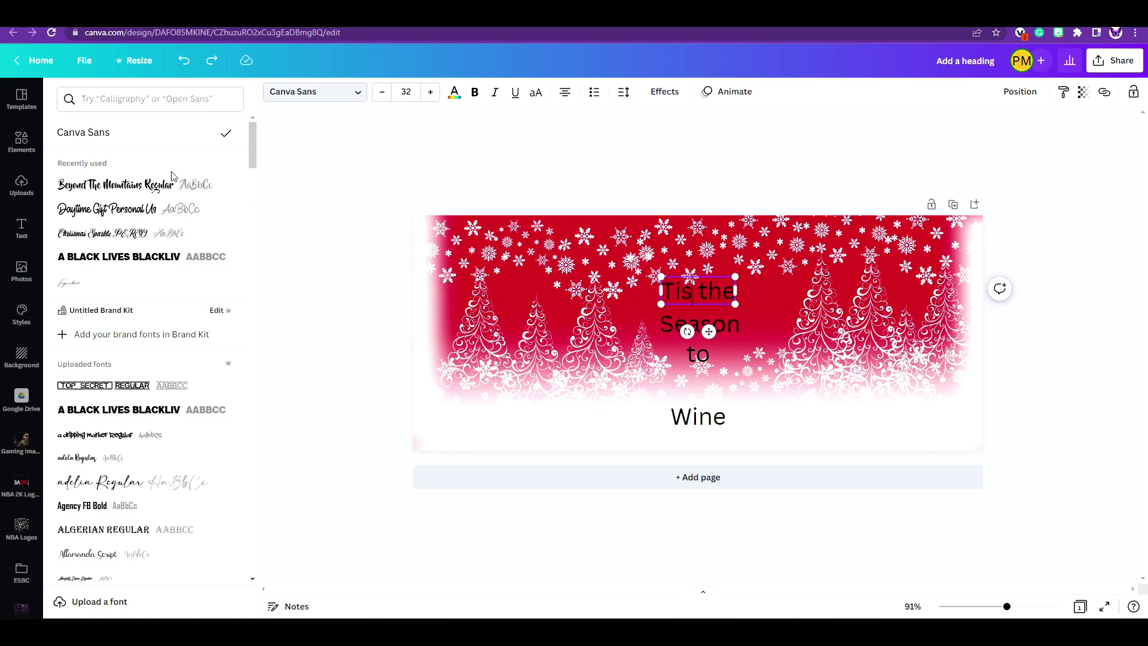
click(121, 189)
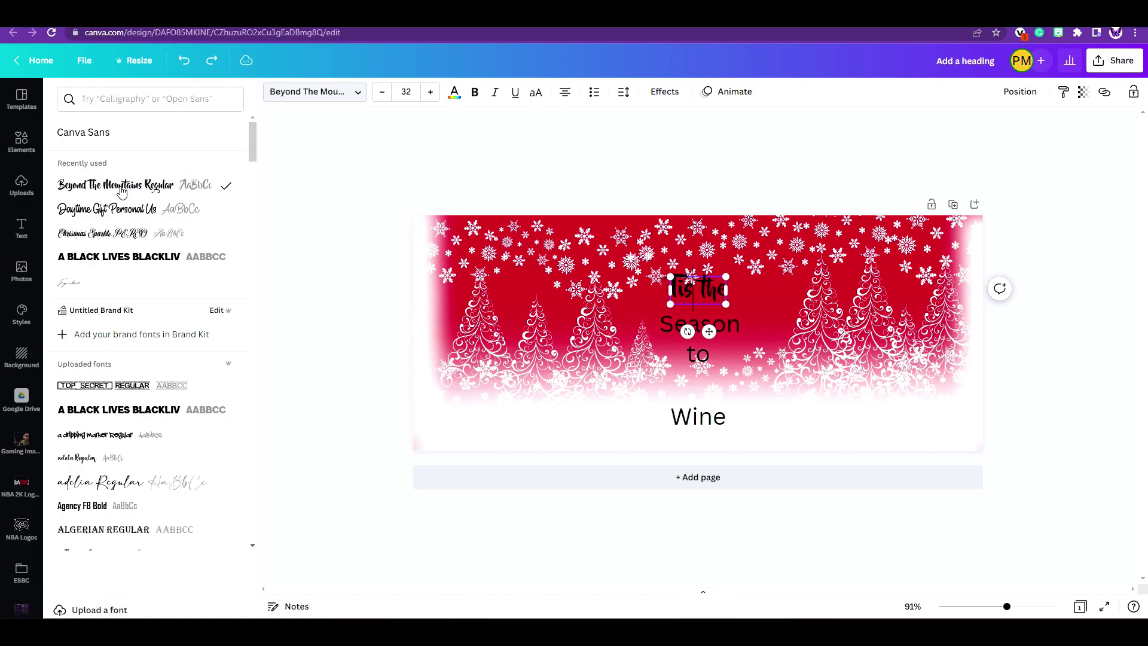
click(669, 332)
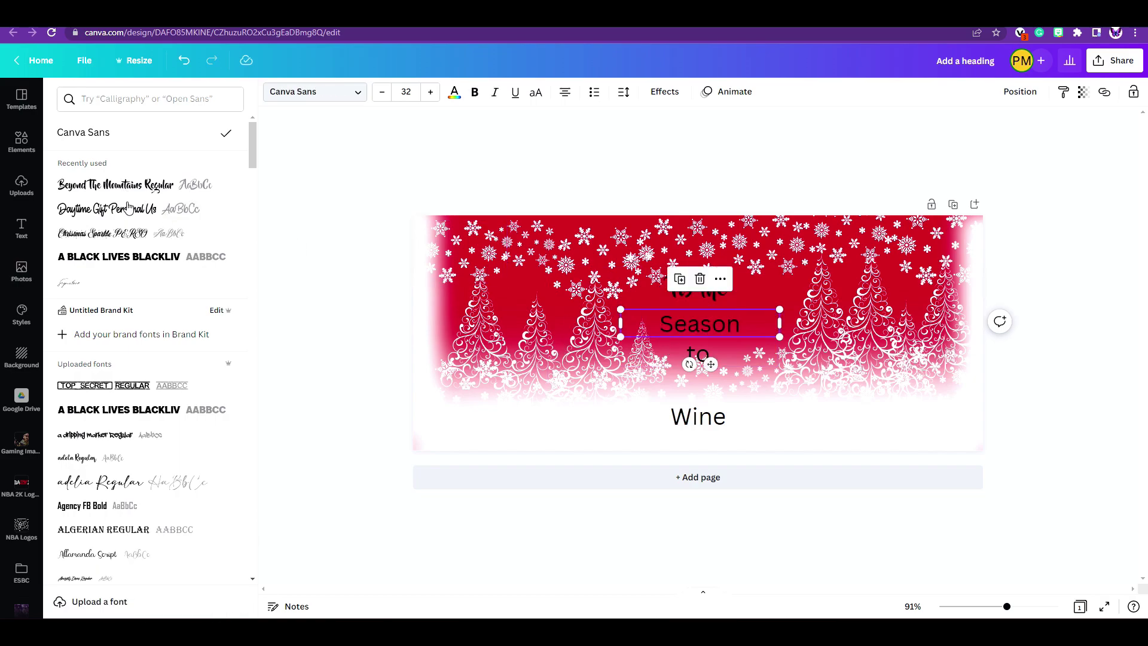
click(96, 239)
drag(700, 324, 685, 311)
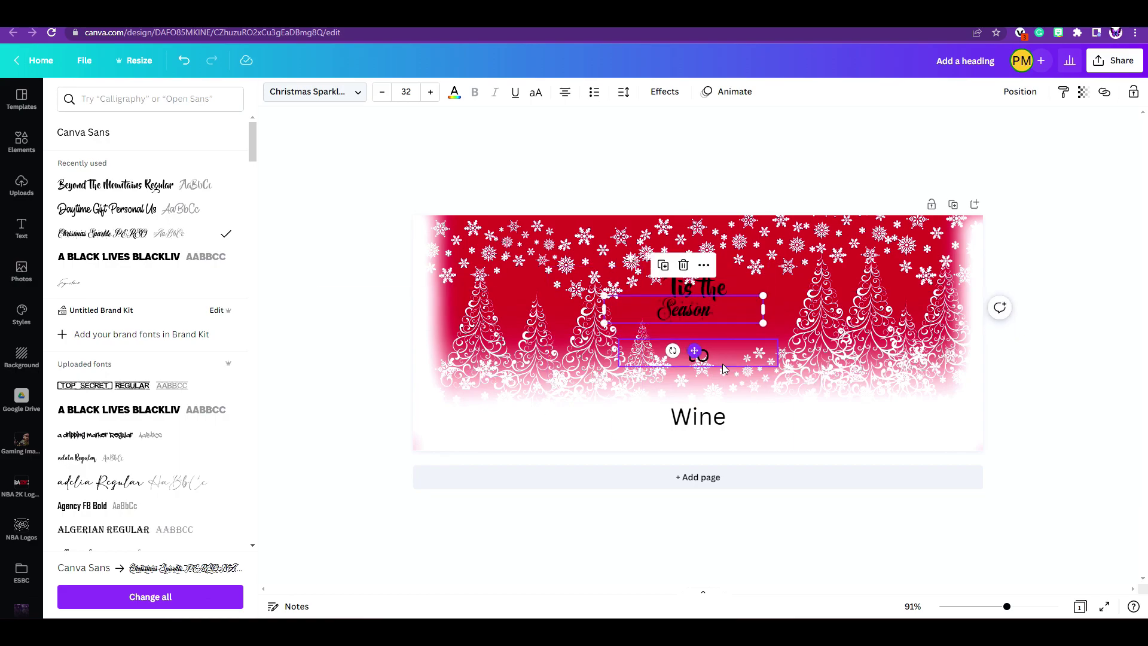
Set "to" in Beyond The Mountains Regular and "Wine" in Daytime Gift Personal Us, moving both closer under "Season".
click(714, 358)
click(81, 190)
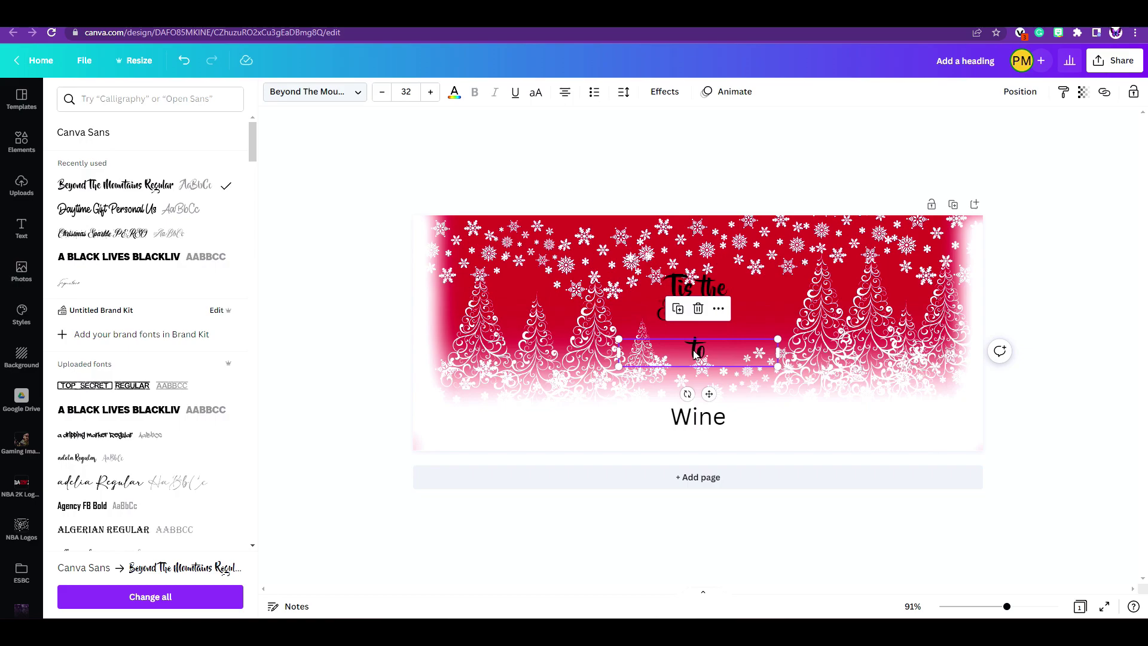
drag(696, 353, 673, 341)
click(709, 426)
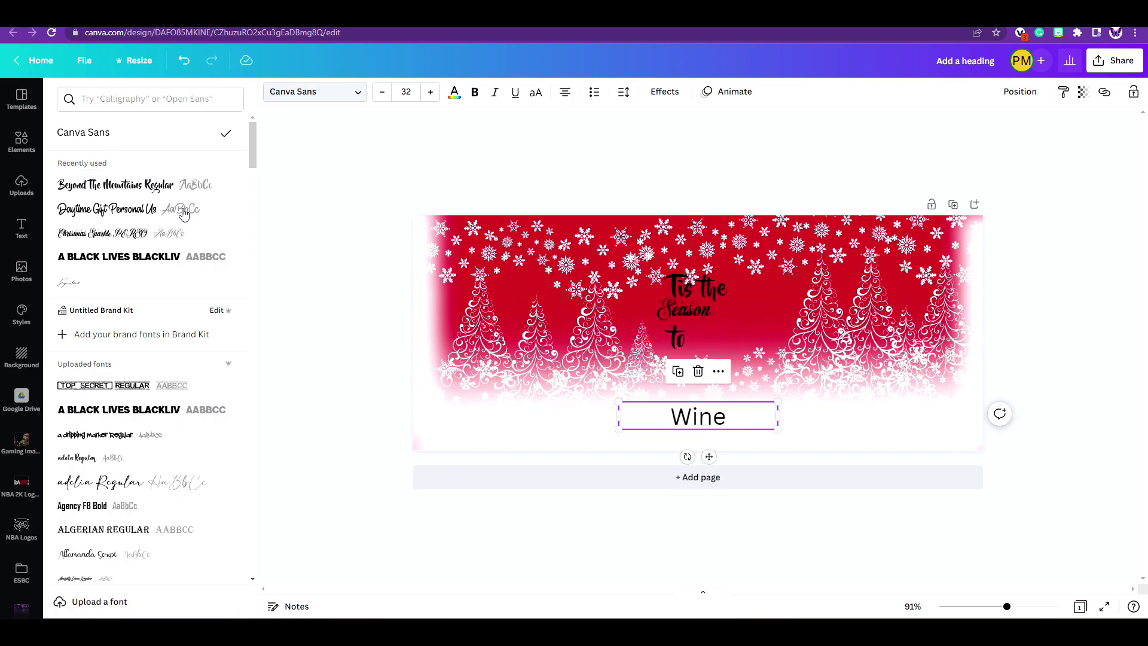
click(108, 211)
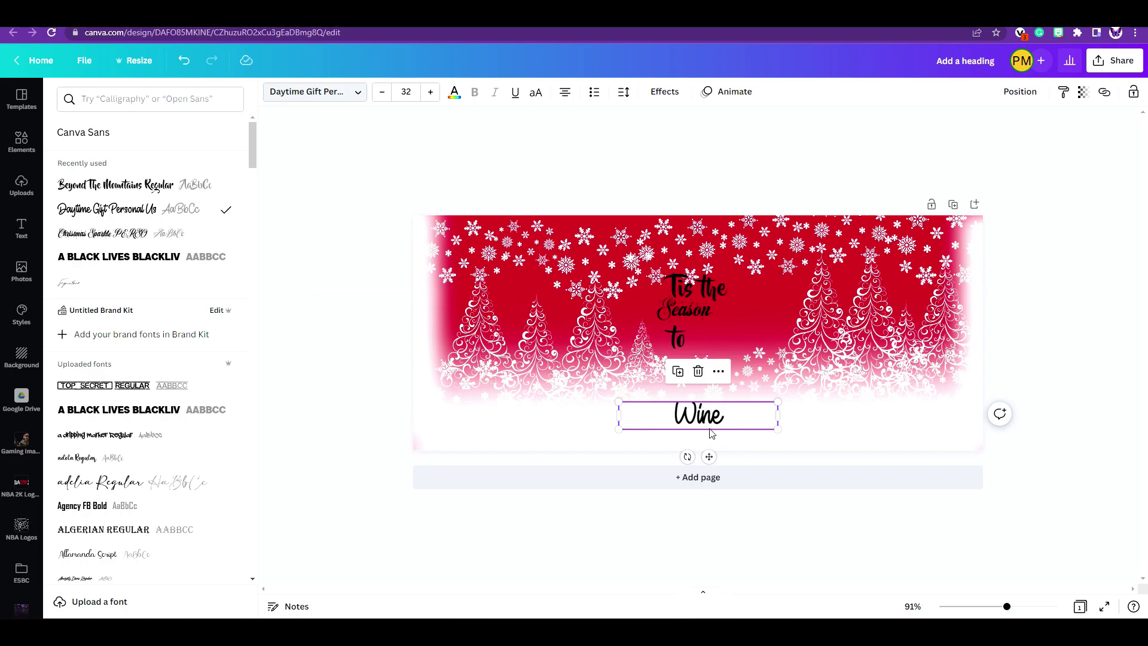
drag(707, 426, 716, 389)
Colour the four text pieces "Tis the", "Season", "to" and "Wine" white.
click(705, 280)
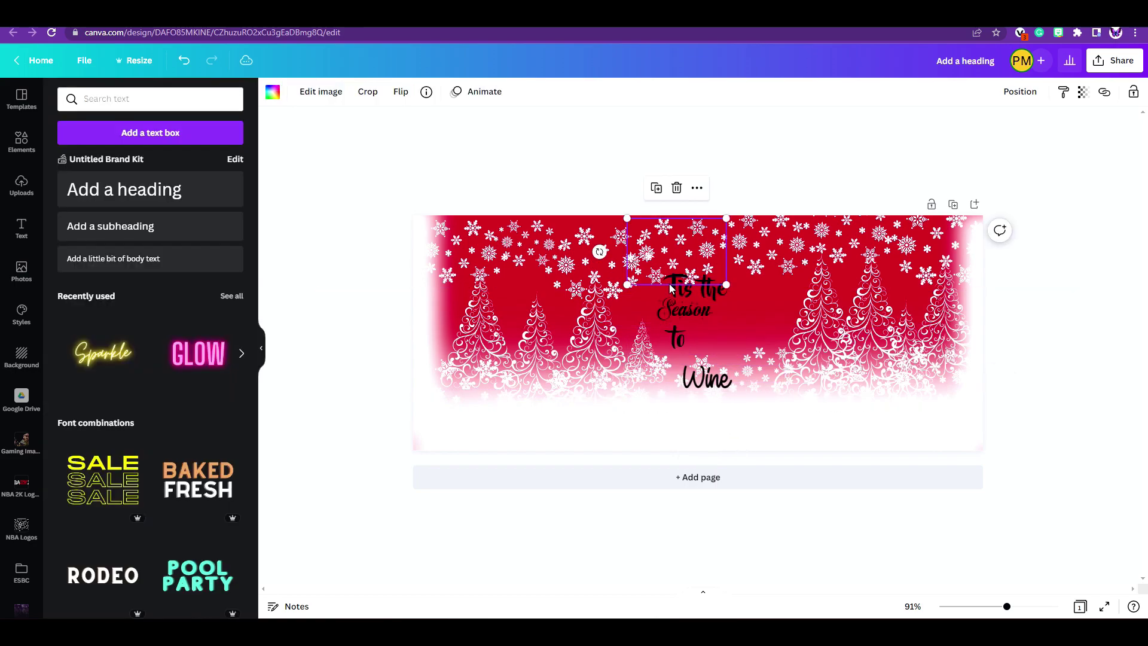
click(710, 288)
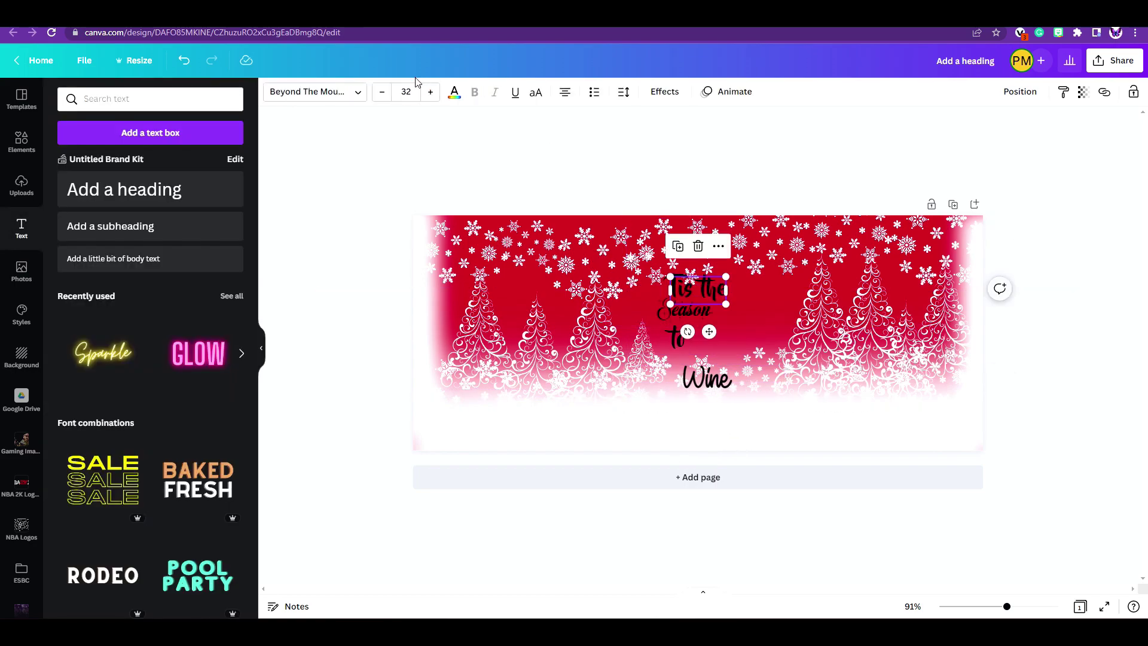
click(453, 92)
click(170, 159)
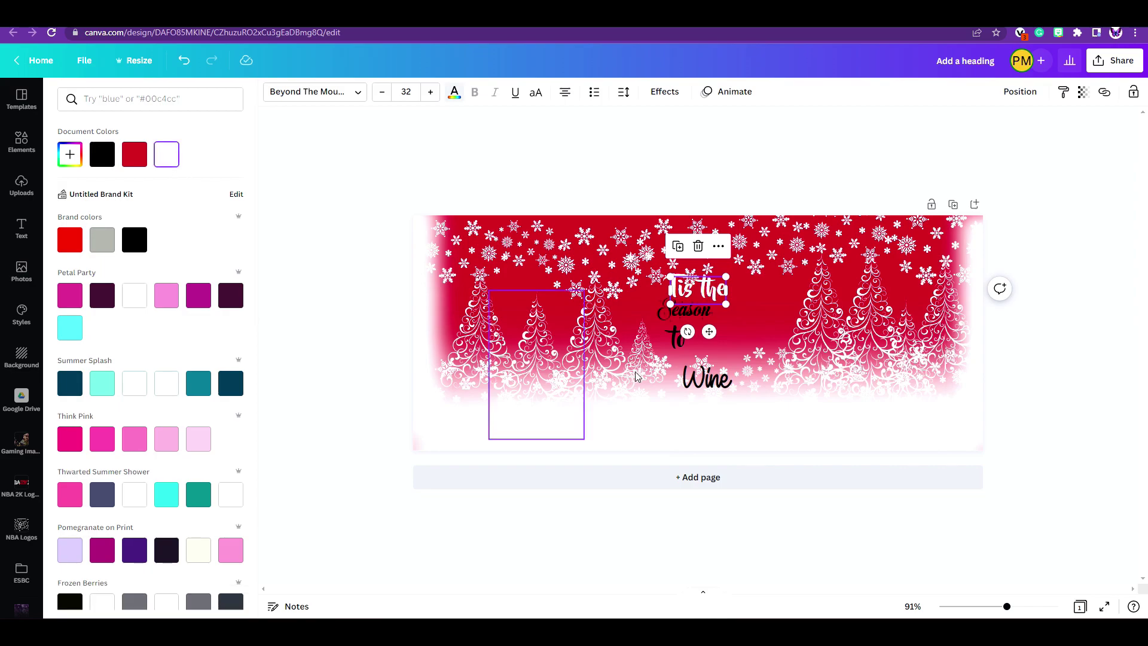
click(671, 321)
click(178, 159)
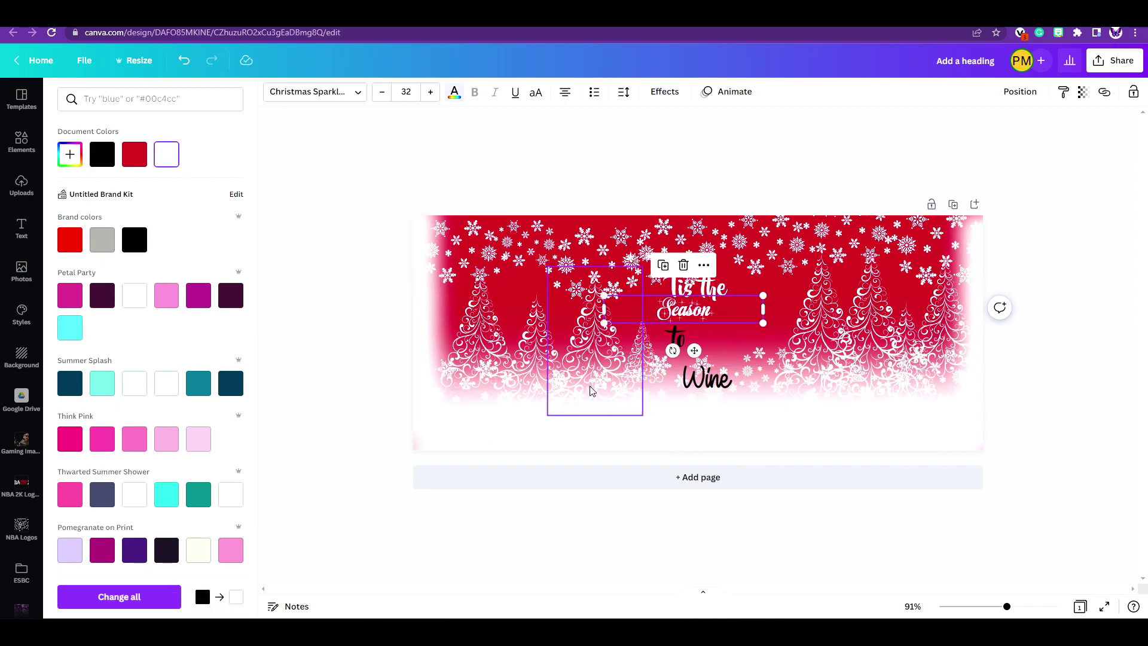
click(675, 338)
click(165, 155)
click(701, 380)
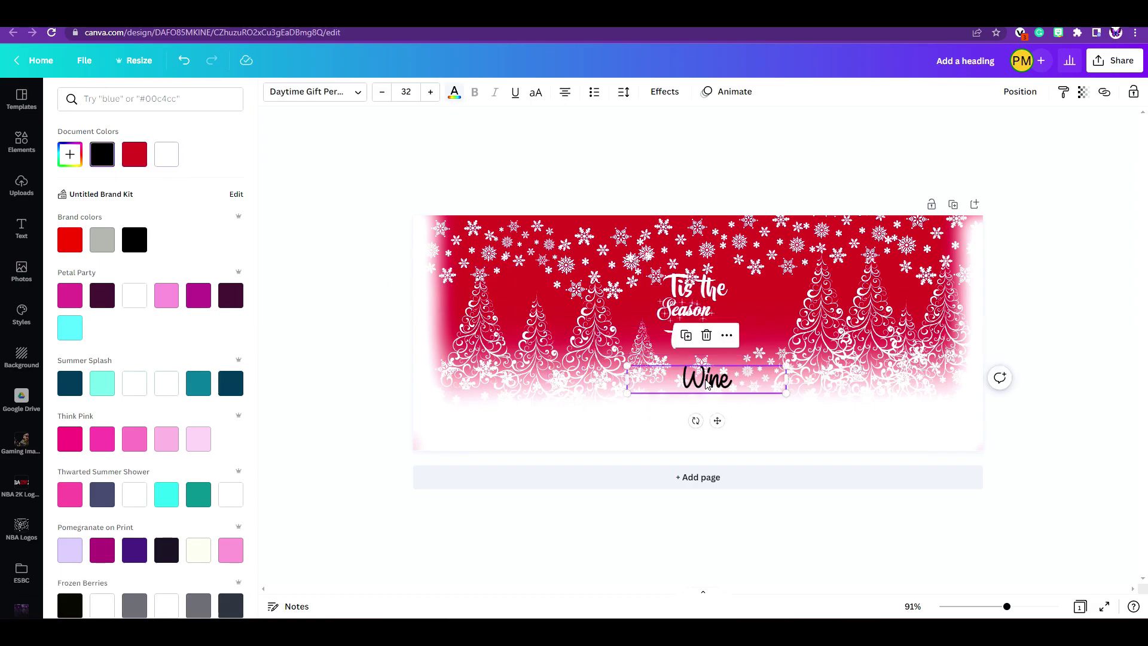
click(171, 165)
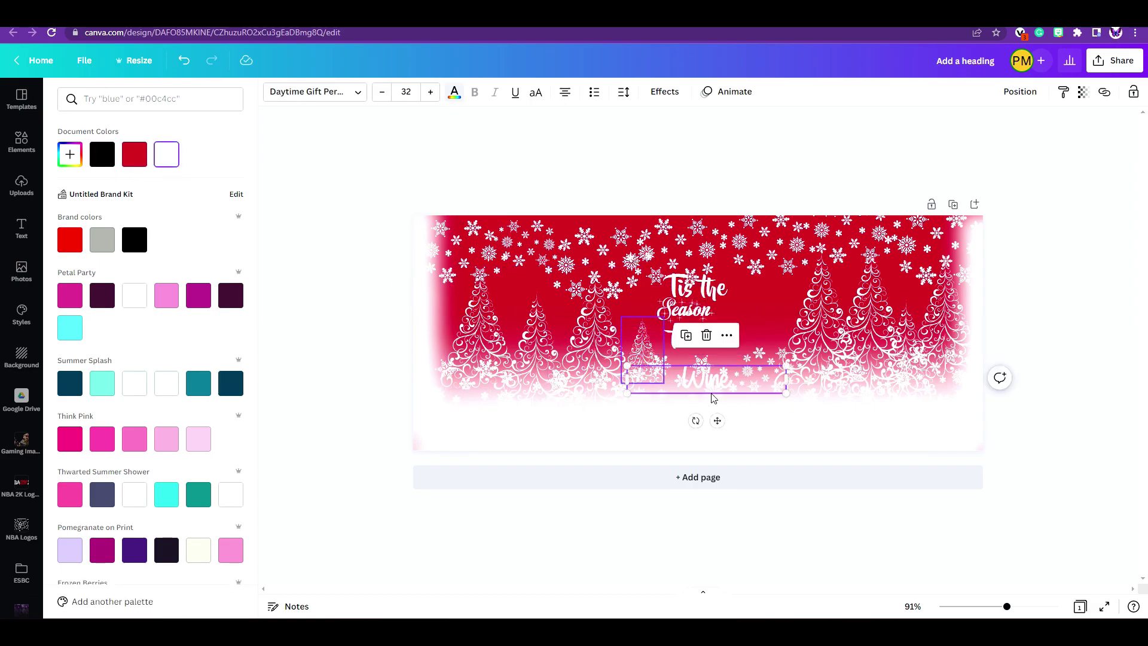
Shrink "Tis the" to 23.8, enlarge "Season" to 51 just beneath it, and move "to" aside next to "Wine".
drag(688, 288, 713, 303)
click(687, 310)
drag(552, 312, 752, 377)
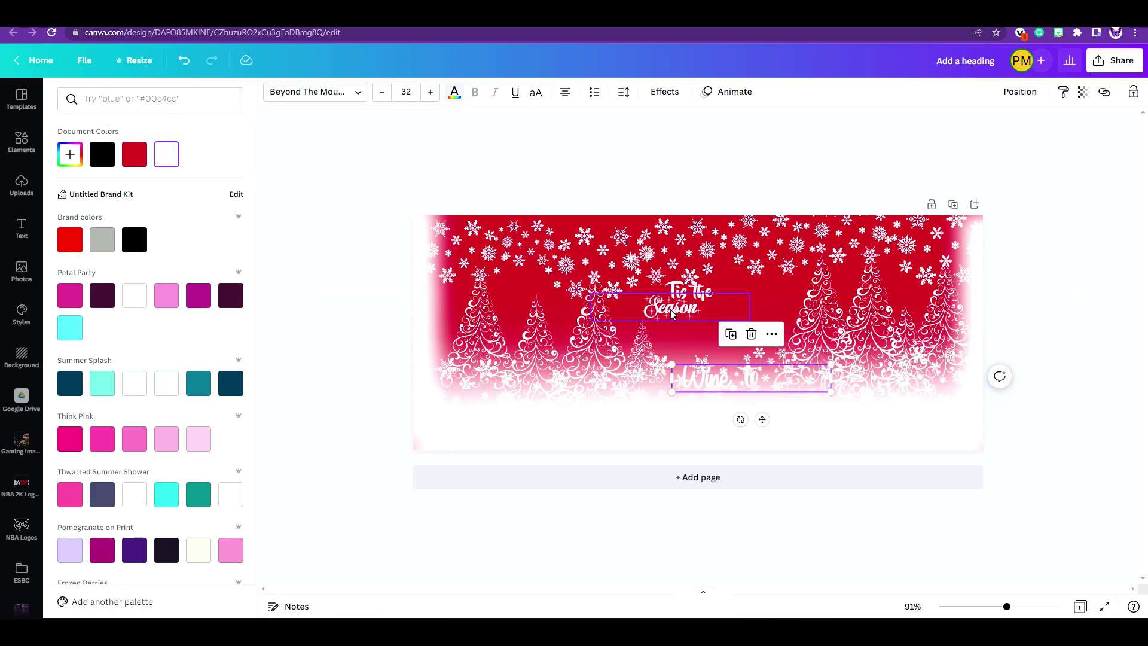
click(734, 316)
drag(753, 307, 701, 313)
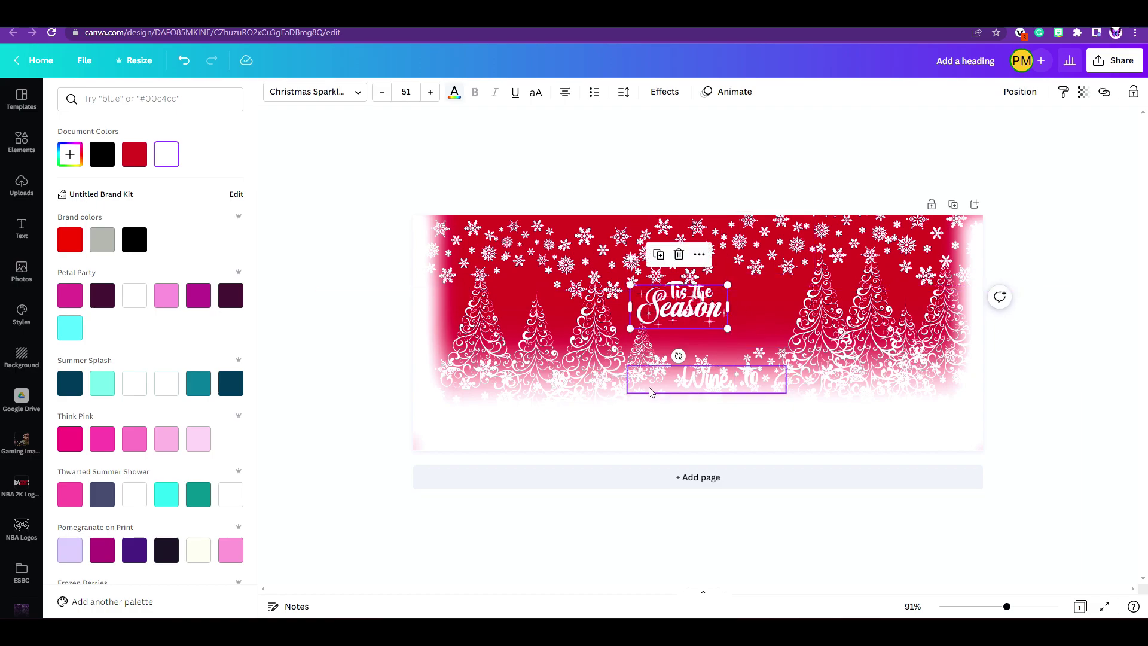
Shrink "to" and arrange it with "Wine" on one line tightly beneath "Season".
click(758, 383)
drag(758, 383, 873, 307)
click(754, 383)
drag(754, 383, 694, 344)
drag(770, 341, 681, 360)
drag(793, 312, 703, 339)
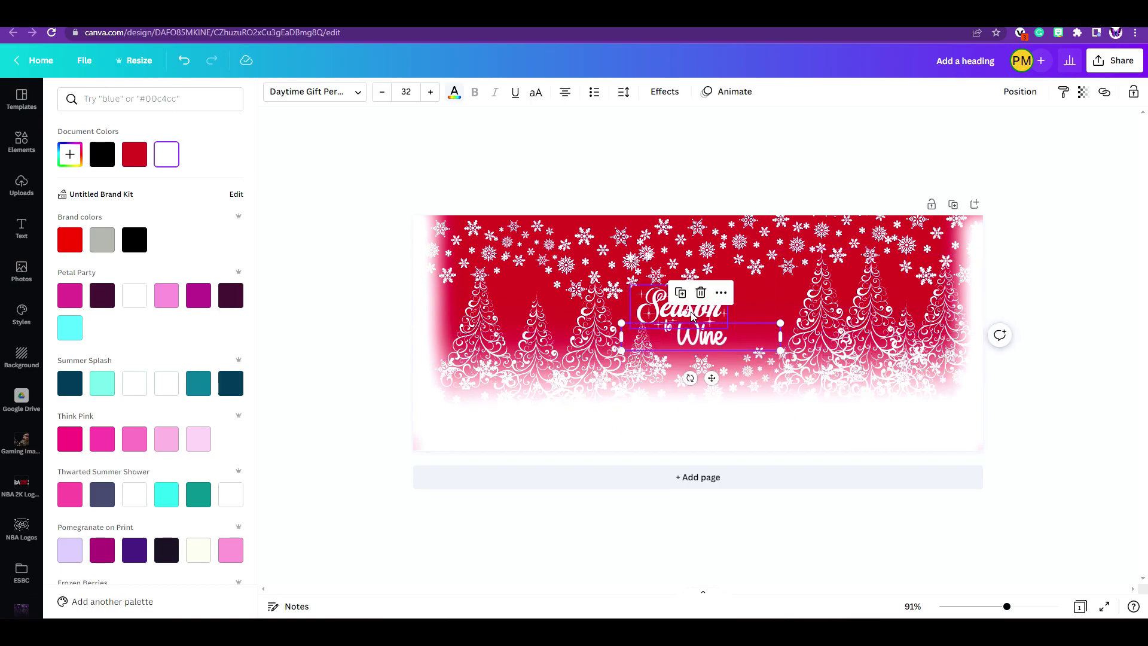
Change the font of "Wine" to Beyond The Mountains Regular and nudge the word slightly to the right.
double_click(721, 340)
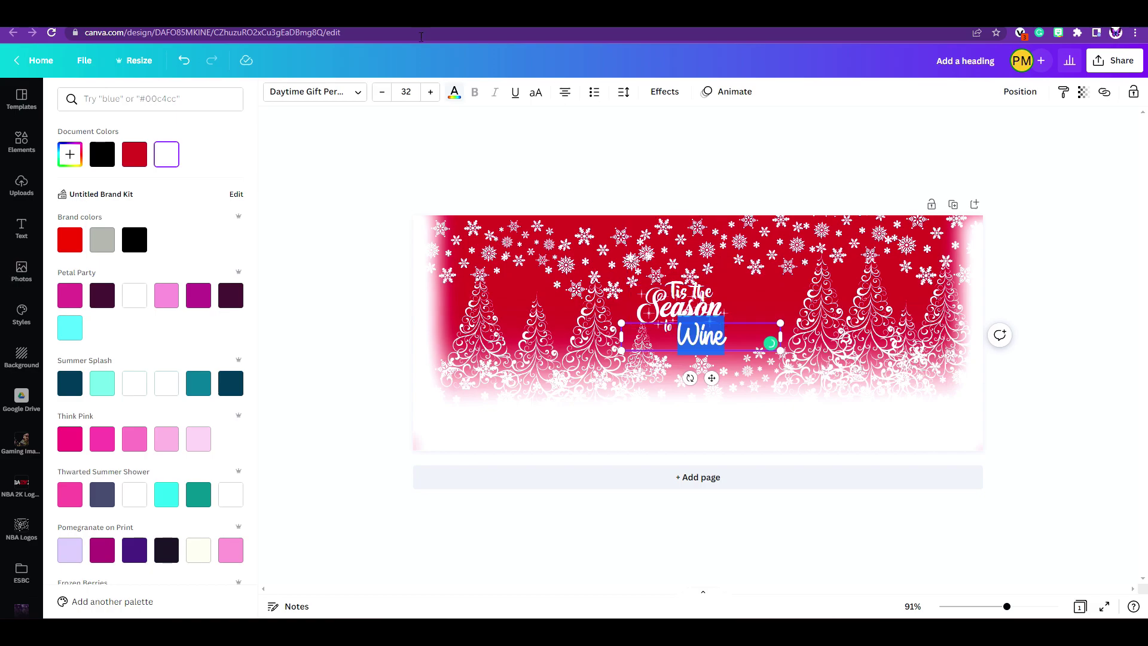
click(358, 102)
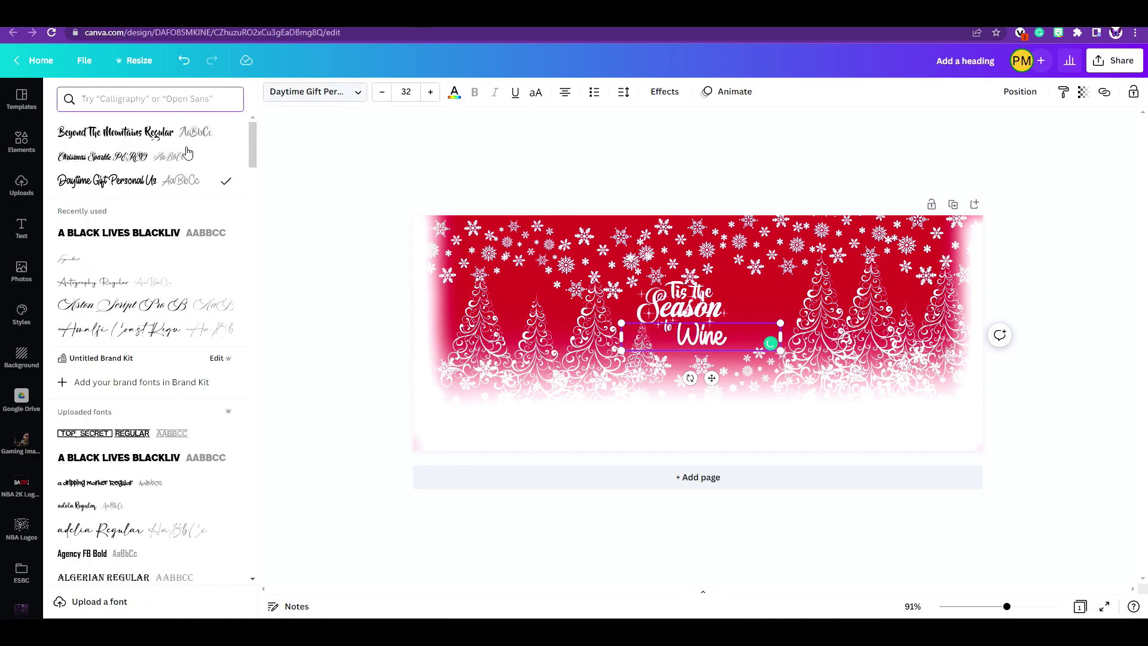
click(127, 134)
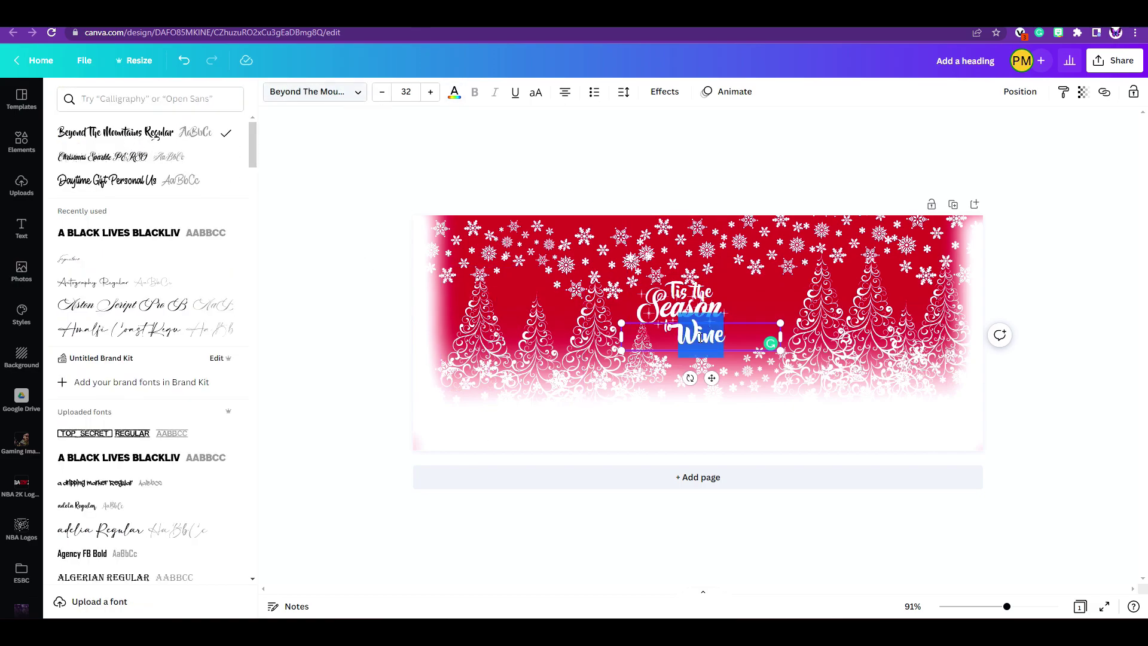
click(752, 323)
drag(695, 335, 702, 337)
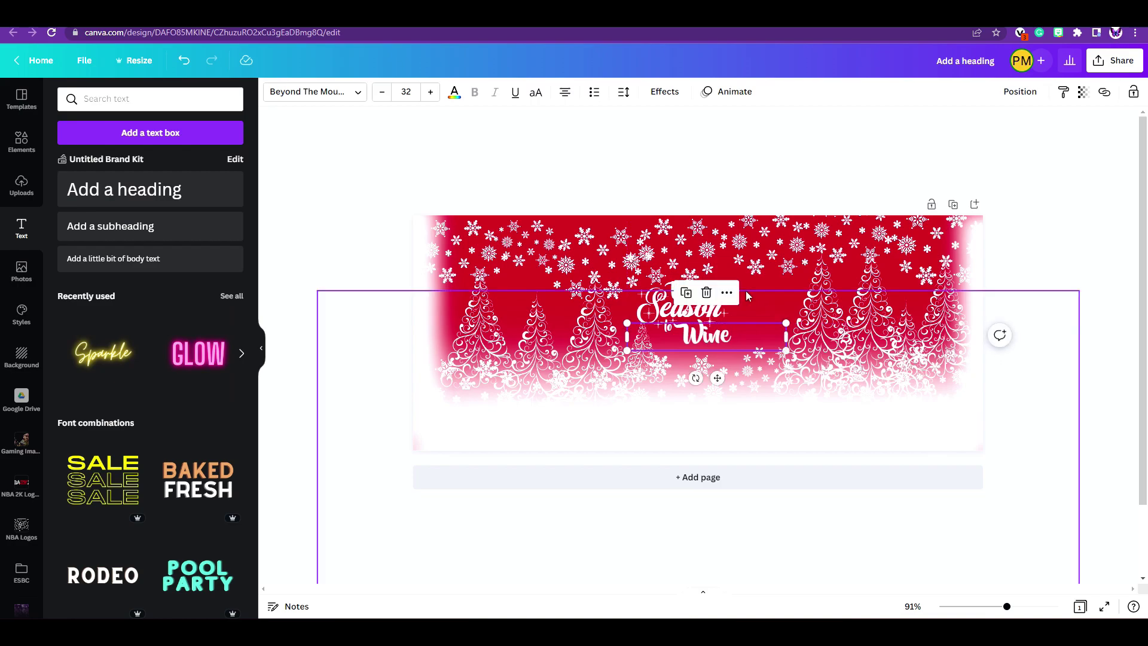
Change the font of "Tis the" to Daytime Gift Personal Us and nudge it slightly to the right above "Season".
click(778, 257)
click(690, 283)
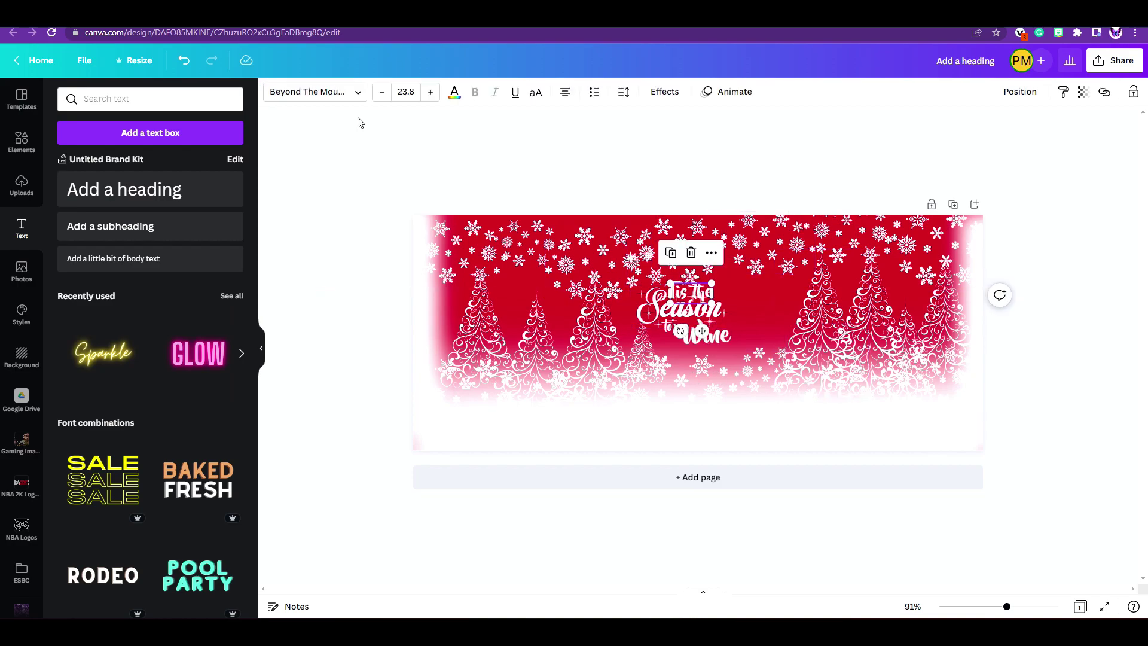
click(358, 94)
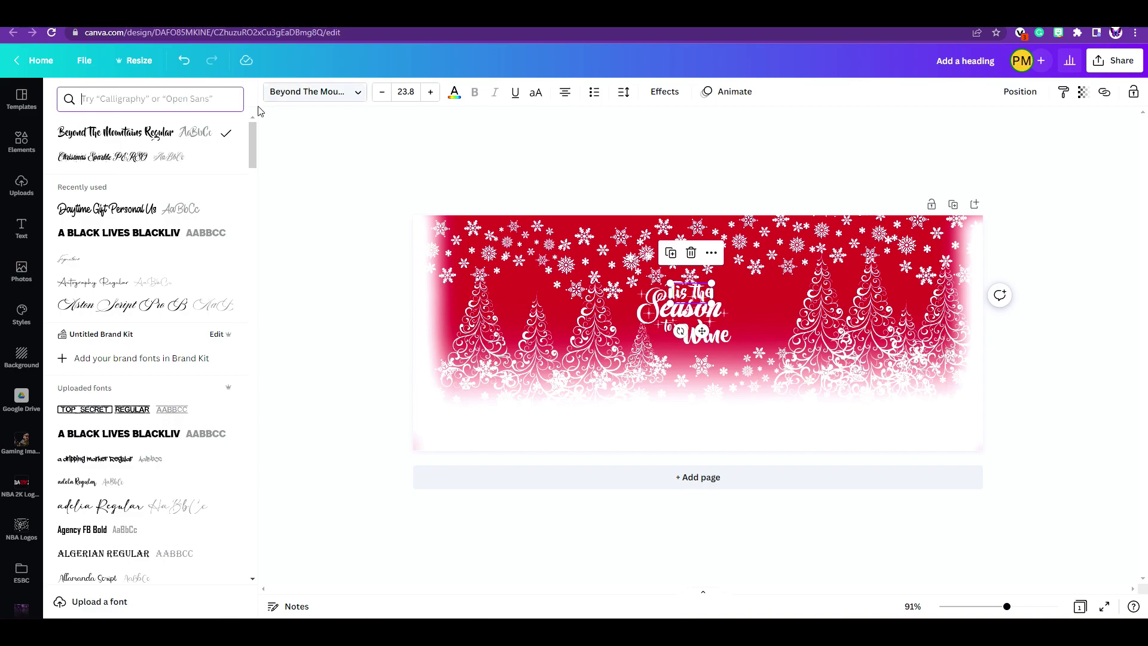
click(116, 214)
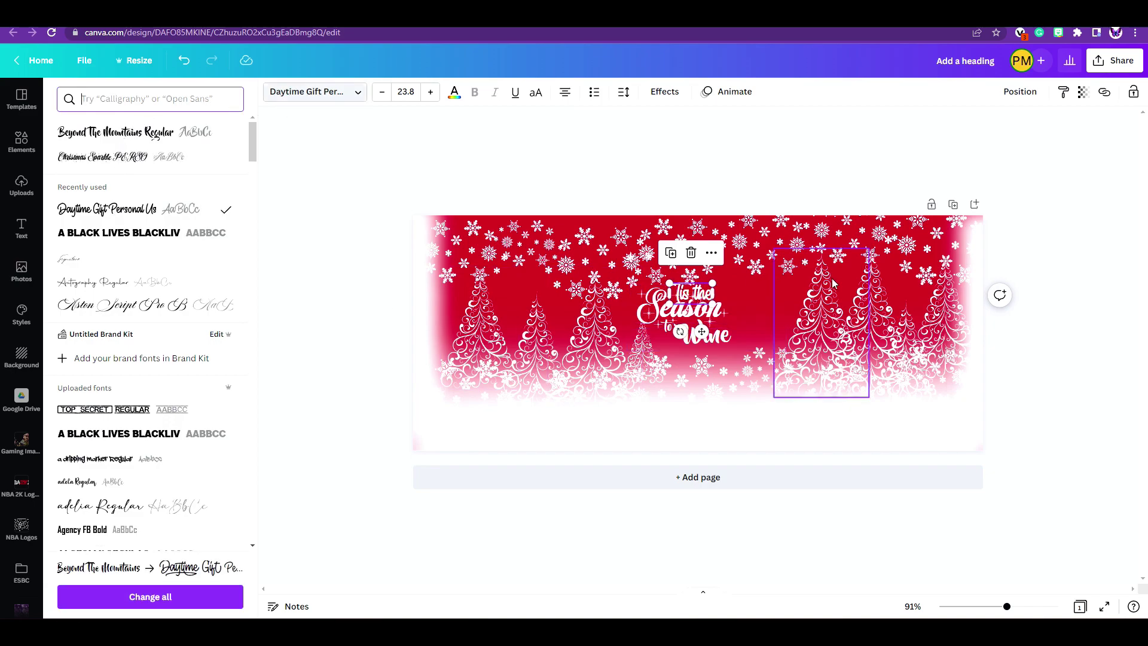
click(783, 293)
click(691, 284)
drag(696, 296, 698, 297)
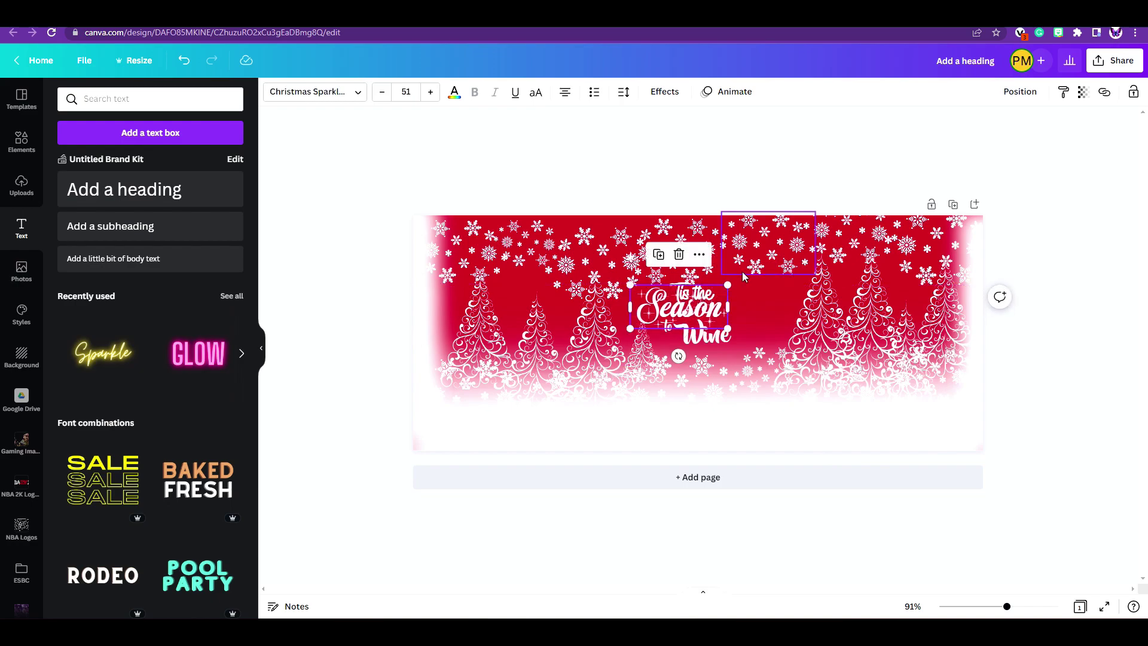
Move the snowflake cluster above the lettering higher, and enlarge "Season" to 52.8 while tightening the words around it.
click(741, 271)
click(691, 292)
click(692, 292)
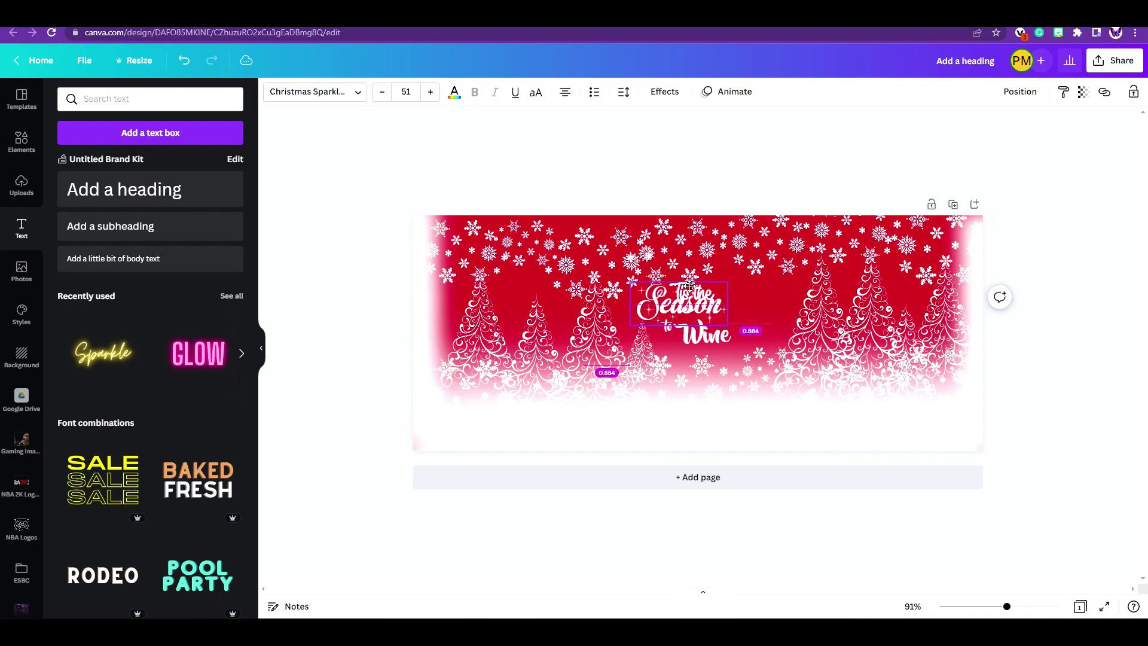
click(701, 271)
drag(700, 270, 698, 257)
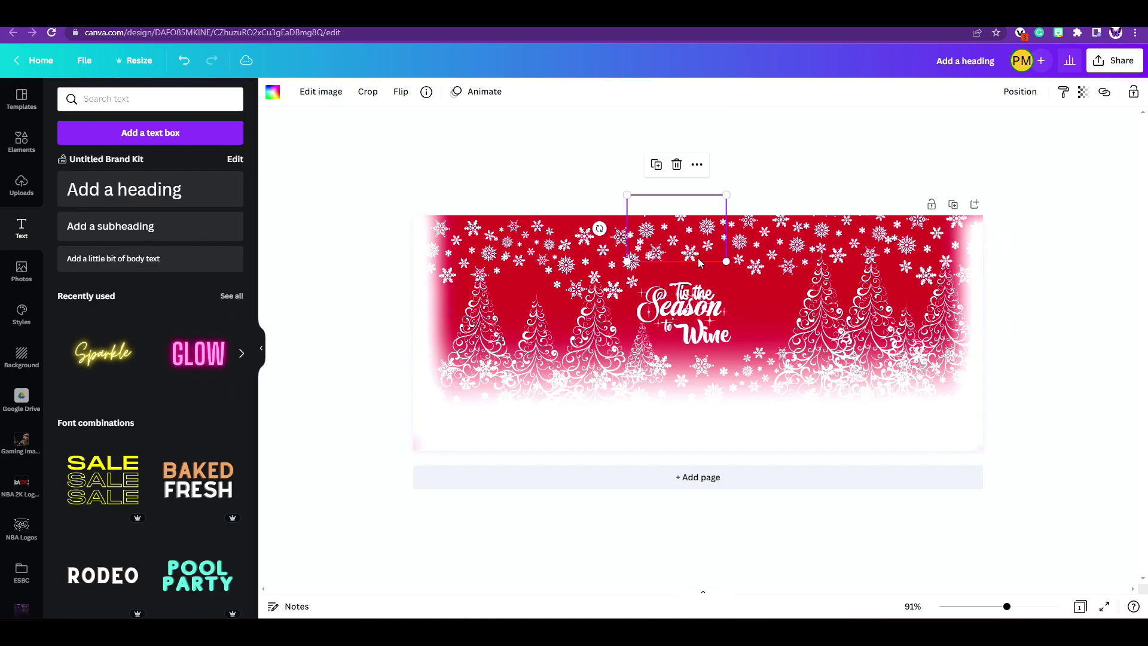
click(688, 287)
drag(690, 294, 734, 308)
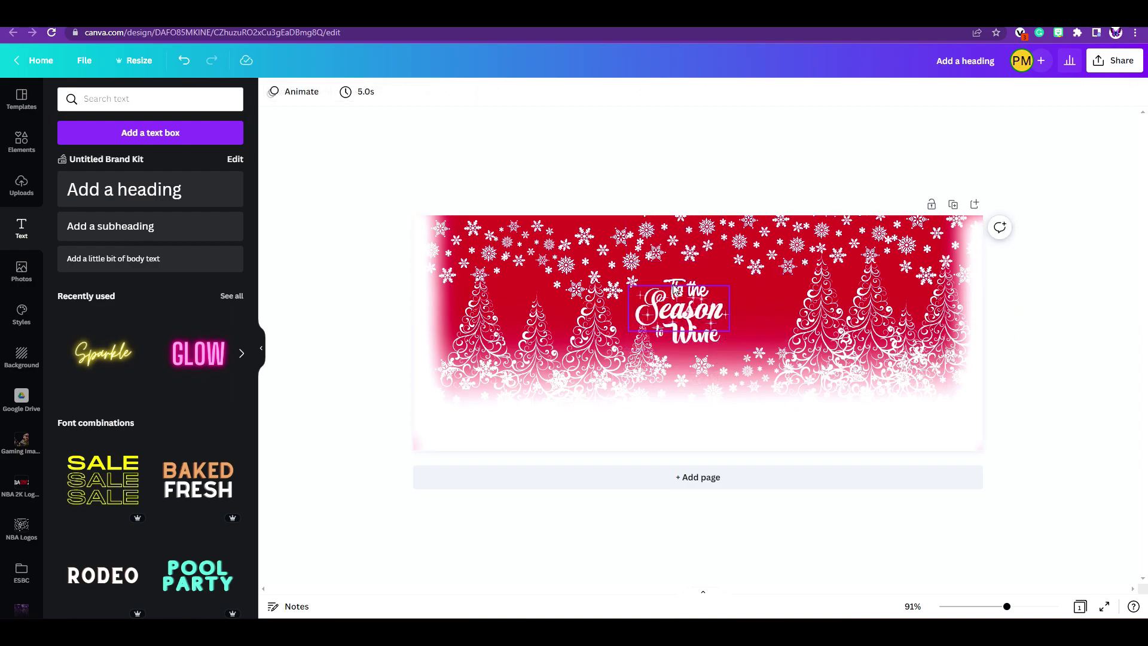
Group the "Tis the", "Season", "to" and "Wine" text elements and move the group slightly down towards the page centre.
click(676, 286)
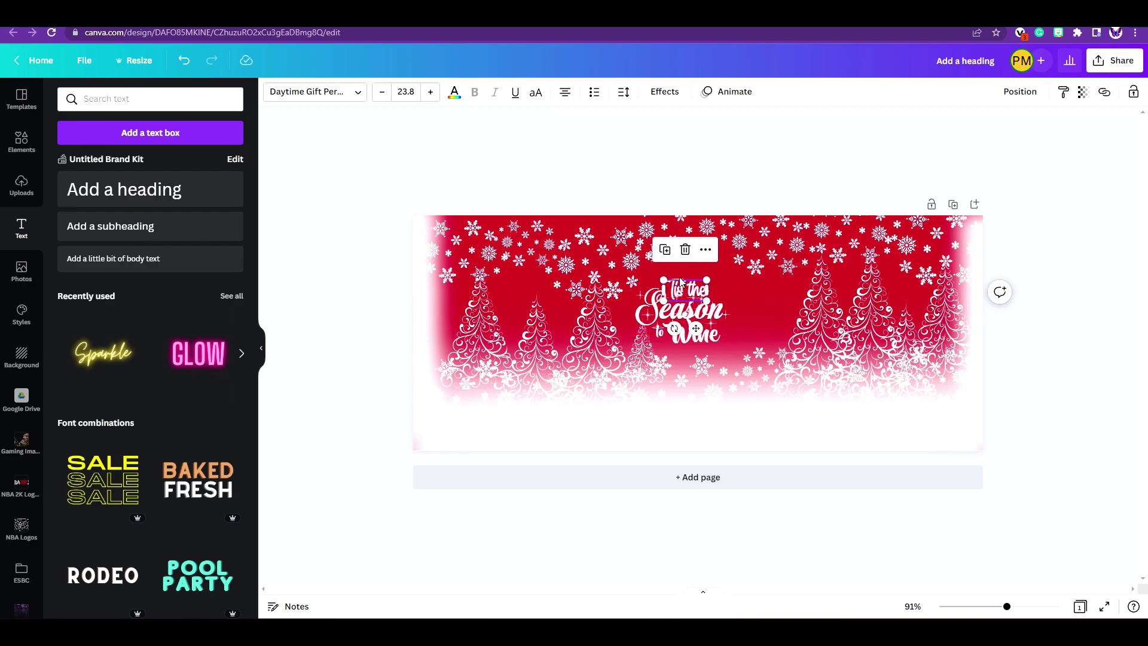
shift+click(670, 315)
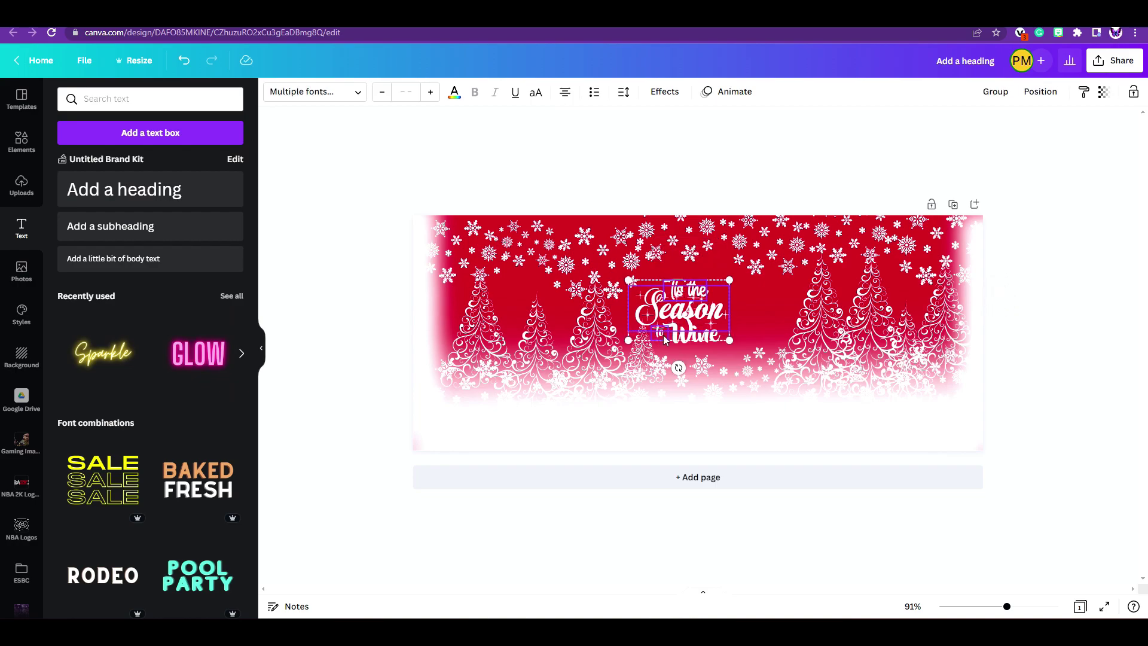
shift+click(701, 342)
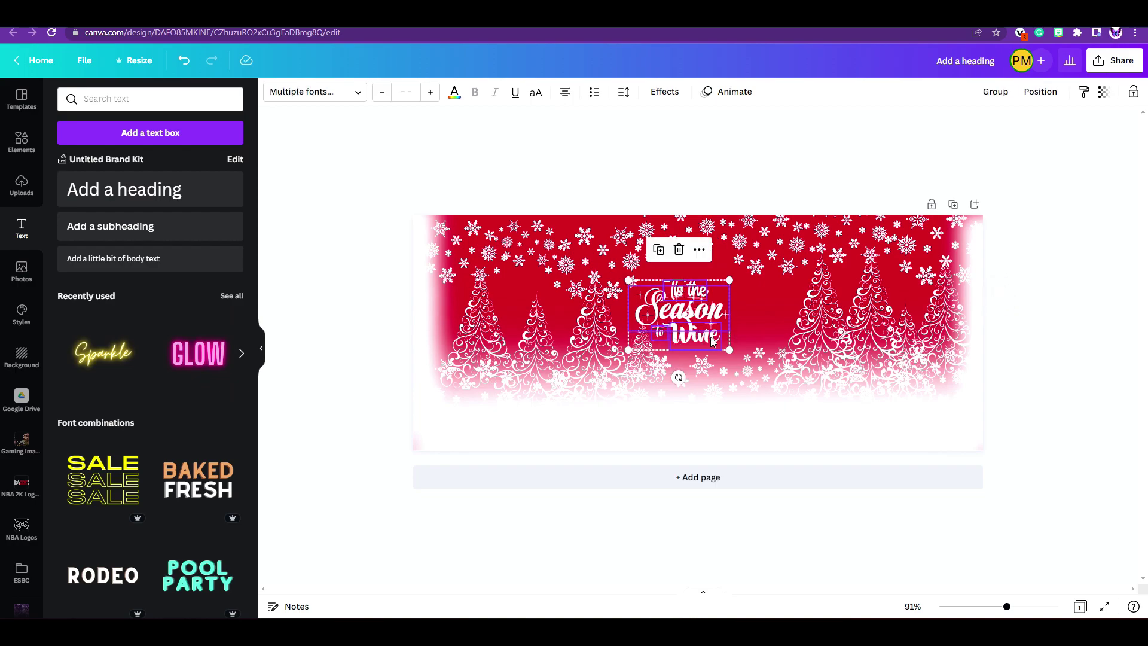
click(995, 93)
drag(669, 319, 685, 324)
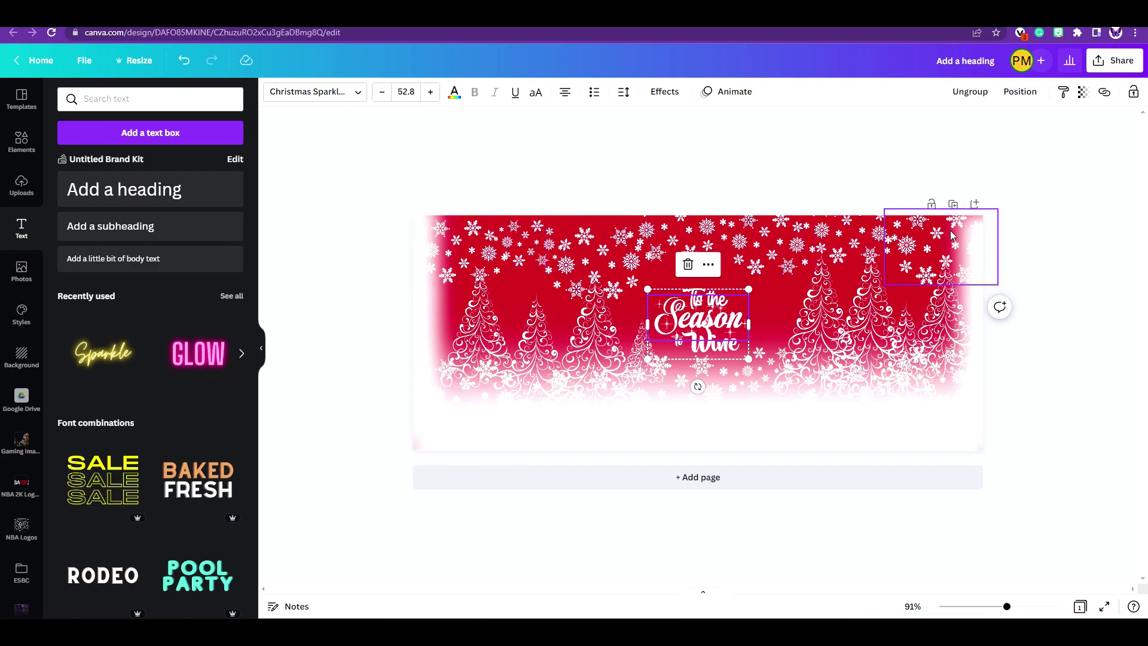
Insert the uploaded grey curved template onto the page and bring it forward over the lettering.
click(19, 278)
click(21, 185)
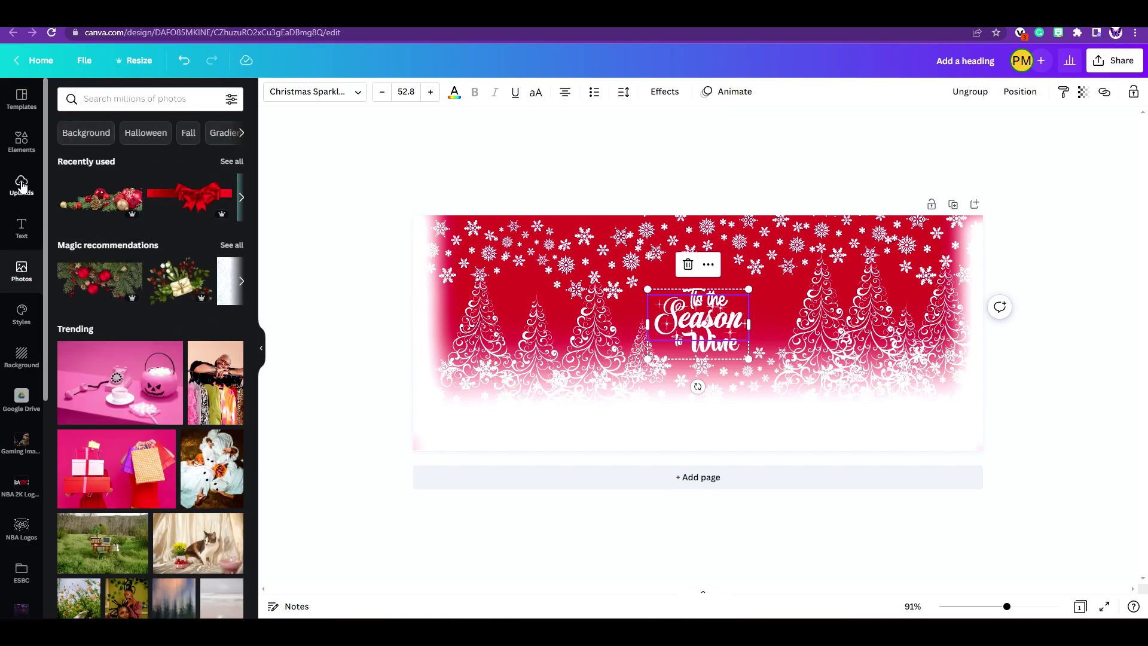
click(92, 243)
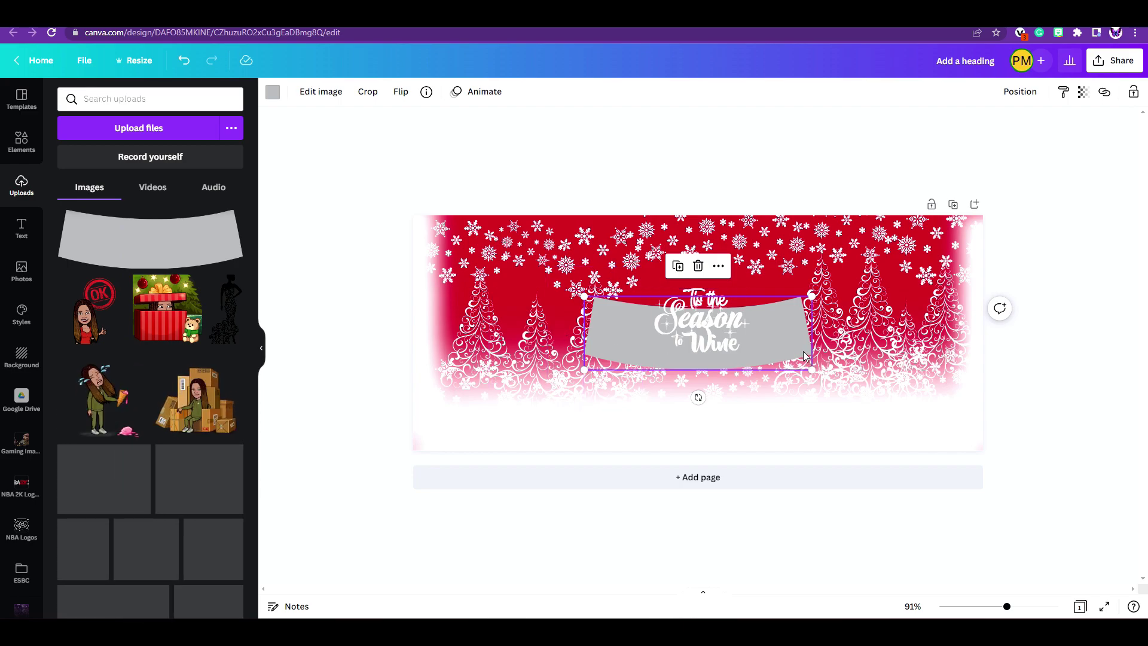
click(1019, 93)
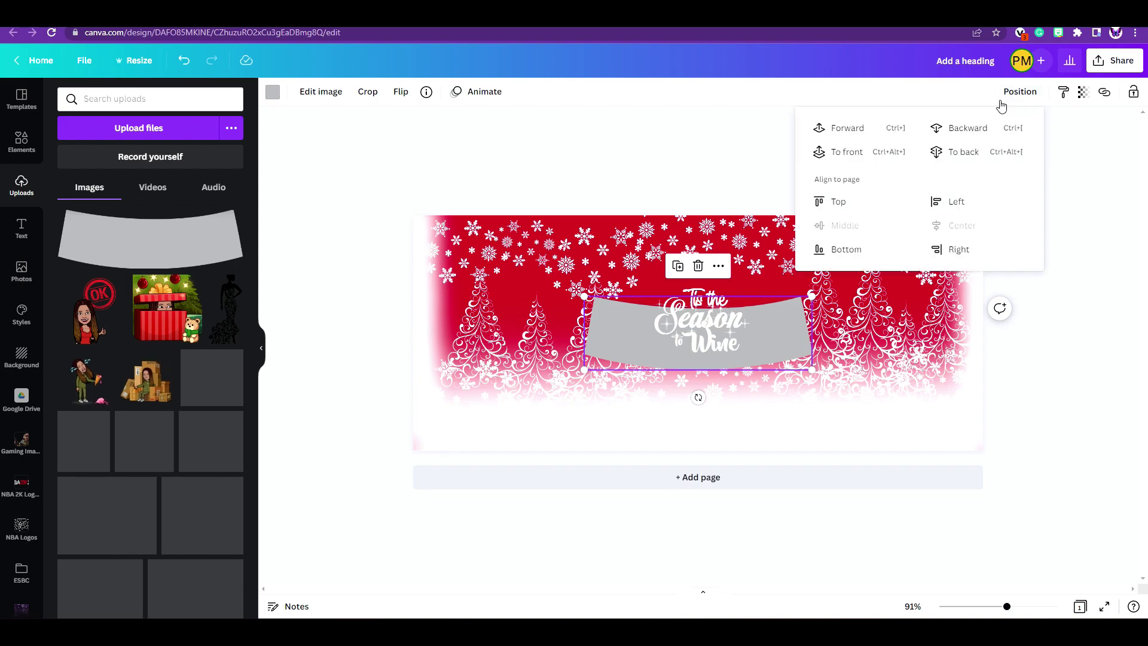
click(849, 129)
click(645, 366)
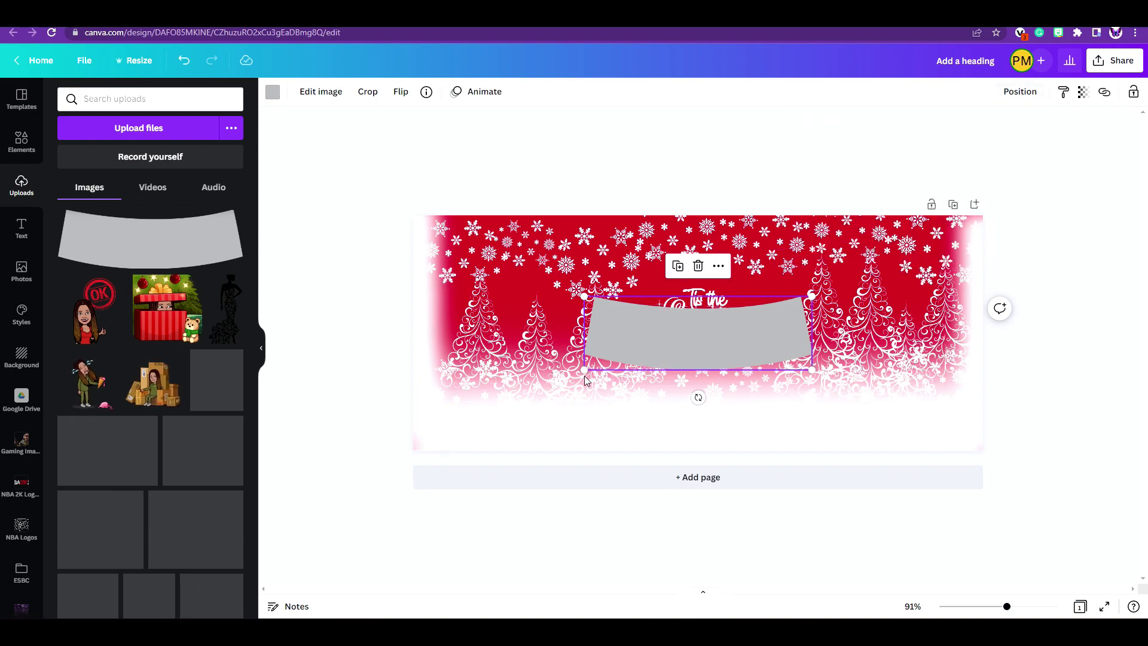
Enlarge the curved template to about 10.8 × 3.5 in, align it near the page's upper edge to check coverage, and delete it.
drag(579, 371, 423, 465)
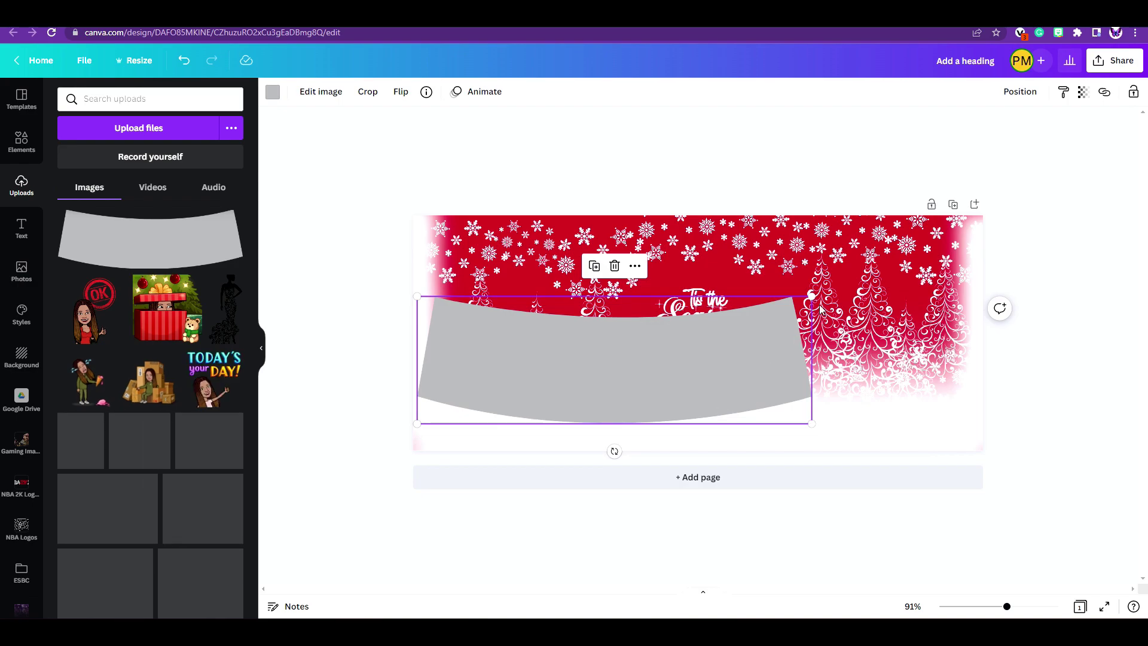
drag(811, 296, 974, 218)
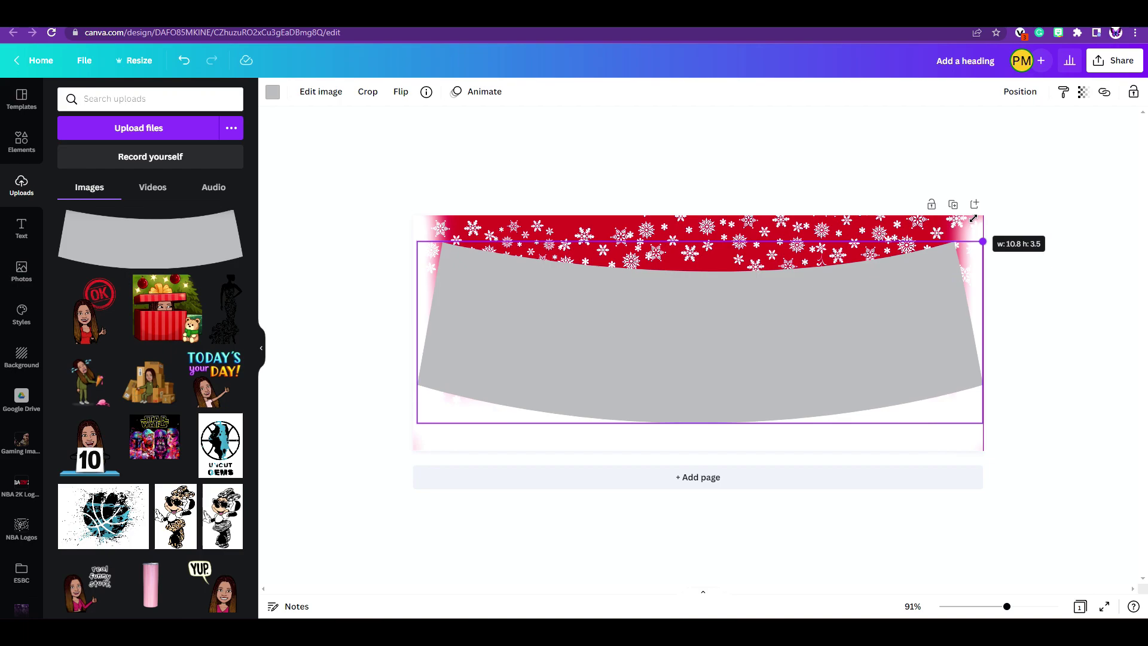
drag(974, 223, 975, 223)
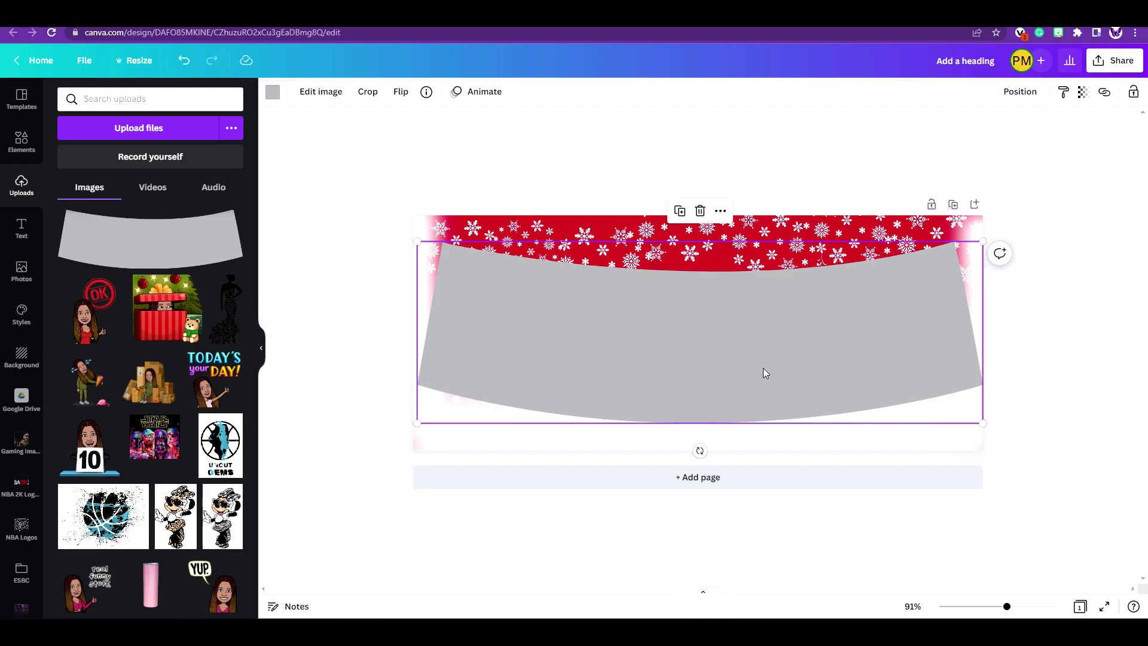
drag(777, 353, 773, 325)
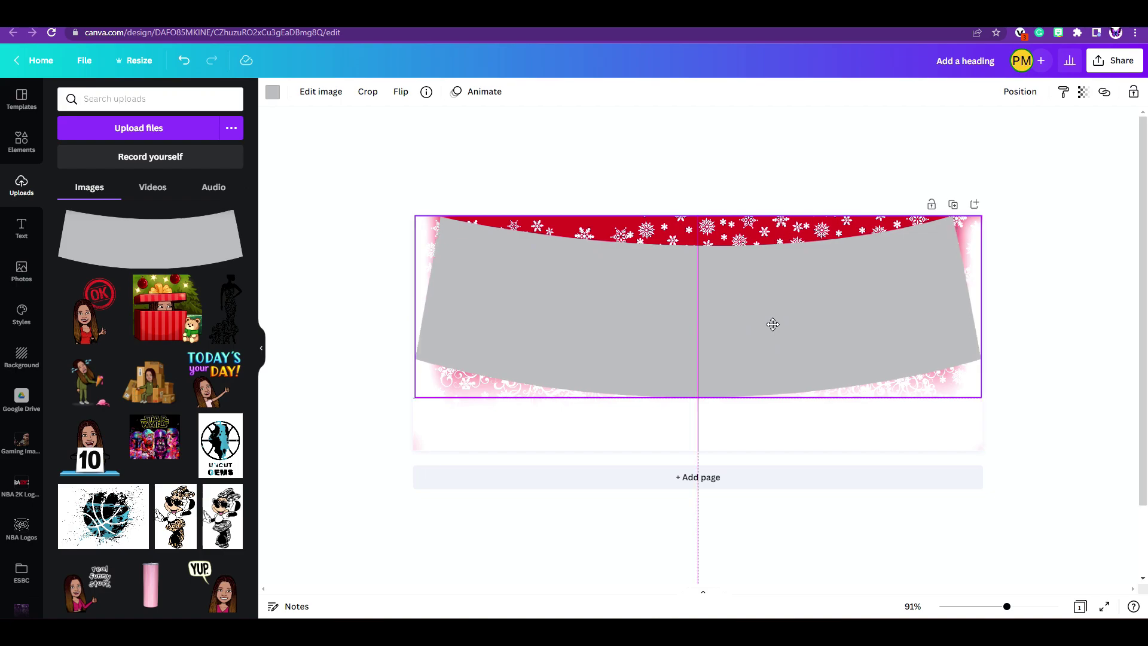
drag(774, 329, 775, 329)
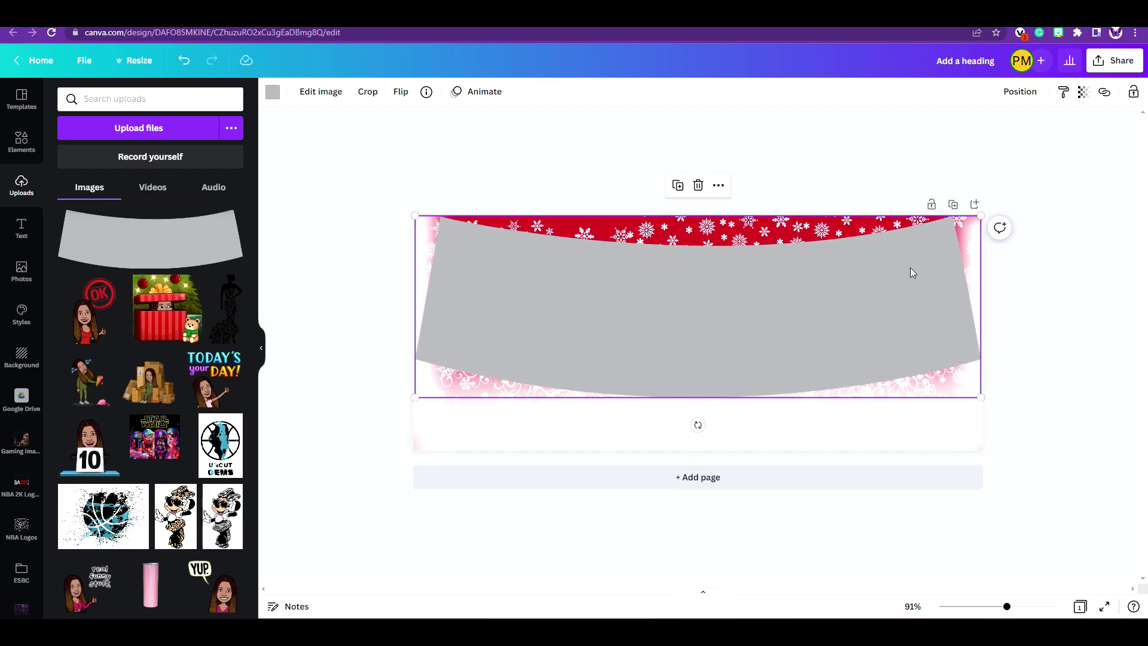
drag(872, 269, 872, 274)
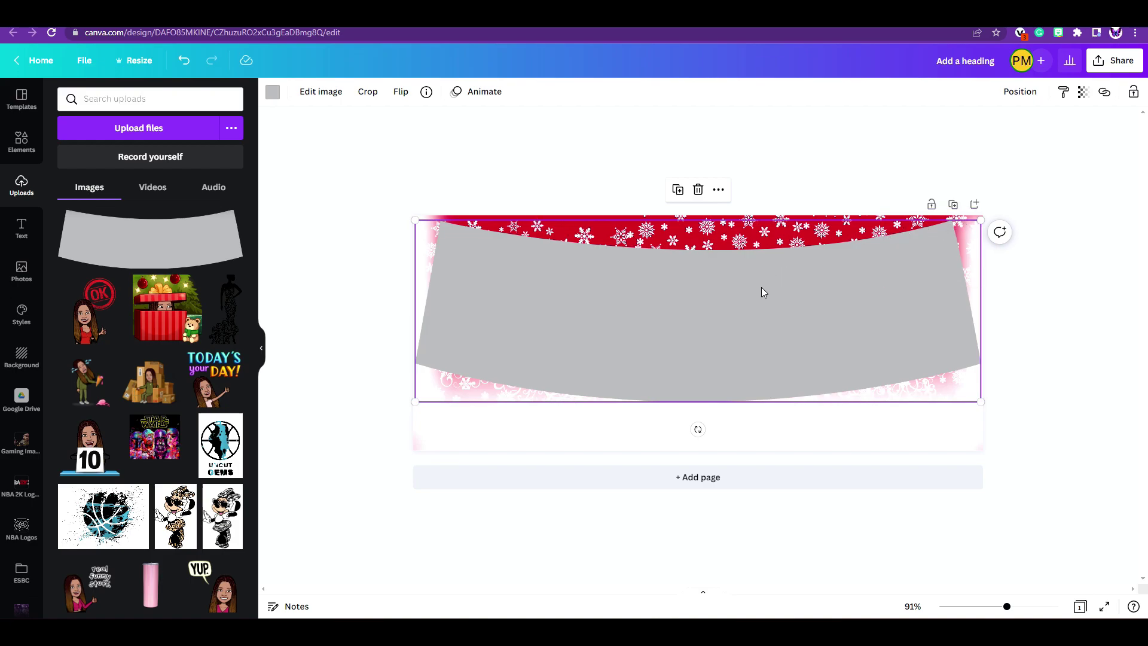
key(Delete)
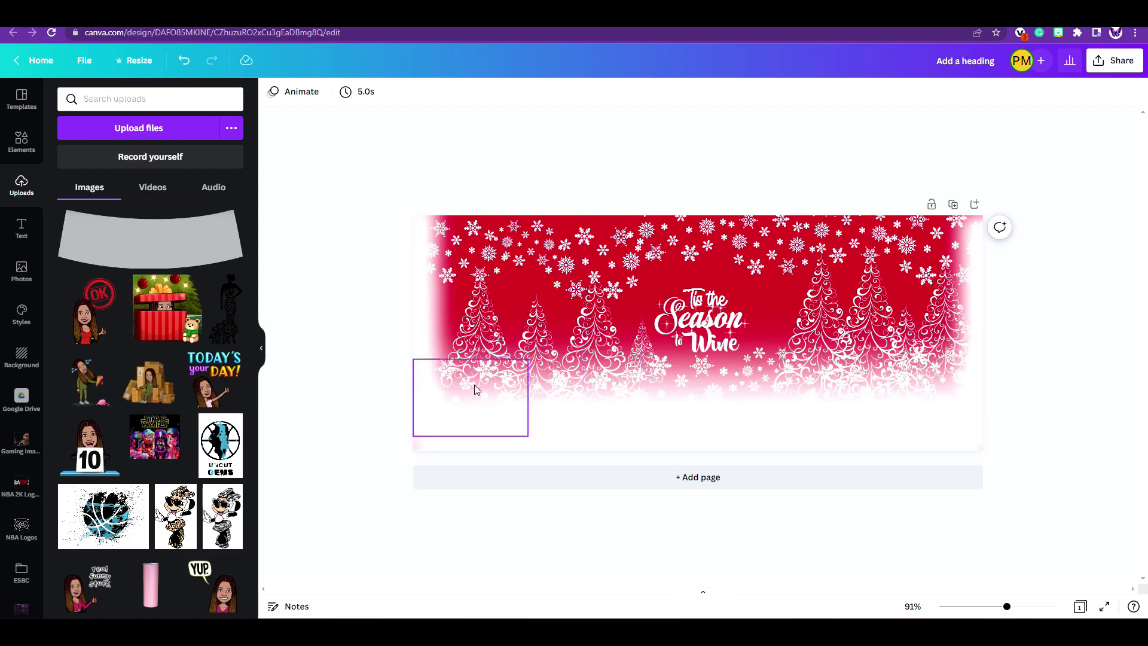
Duplicate the small tree beside "Season" and move the copy to the other side of the lettering.
click(642, 356)
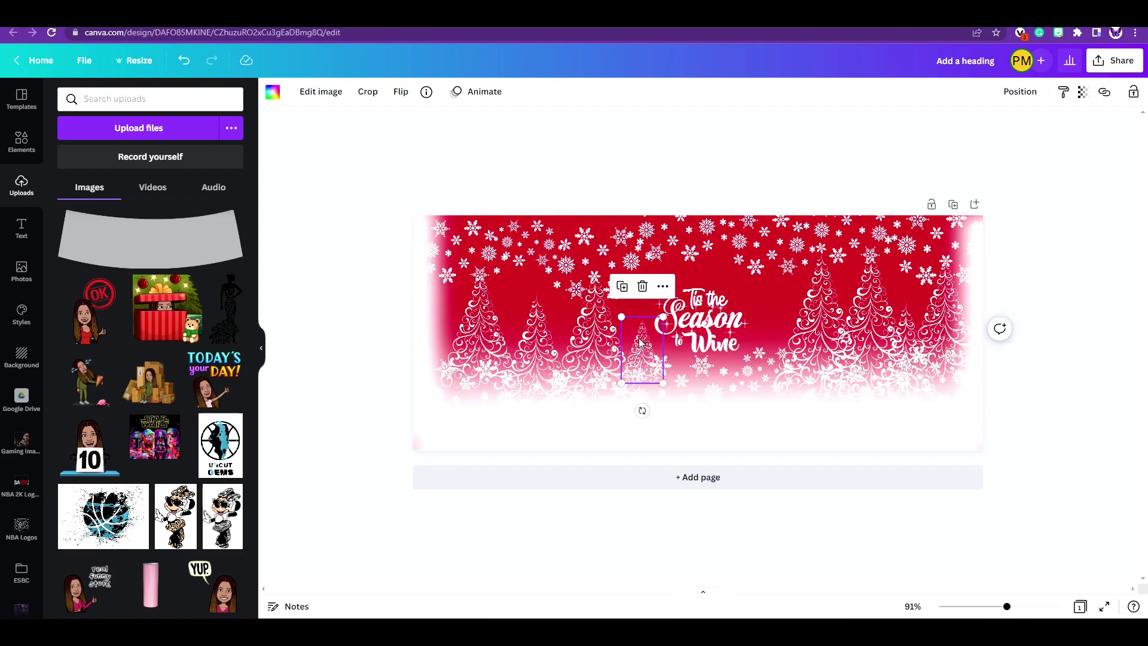
click(622, 290)
drag(648, 358, 736, 251)
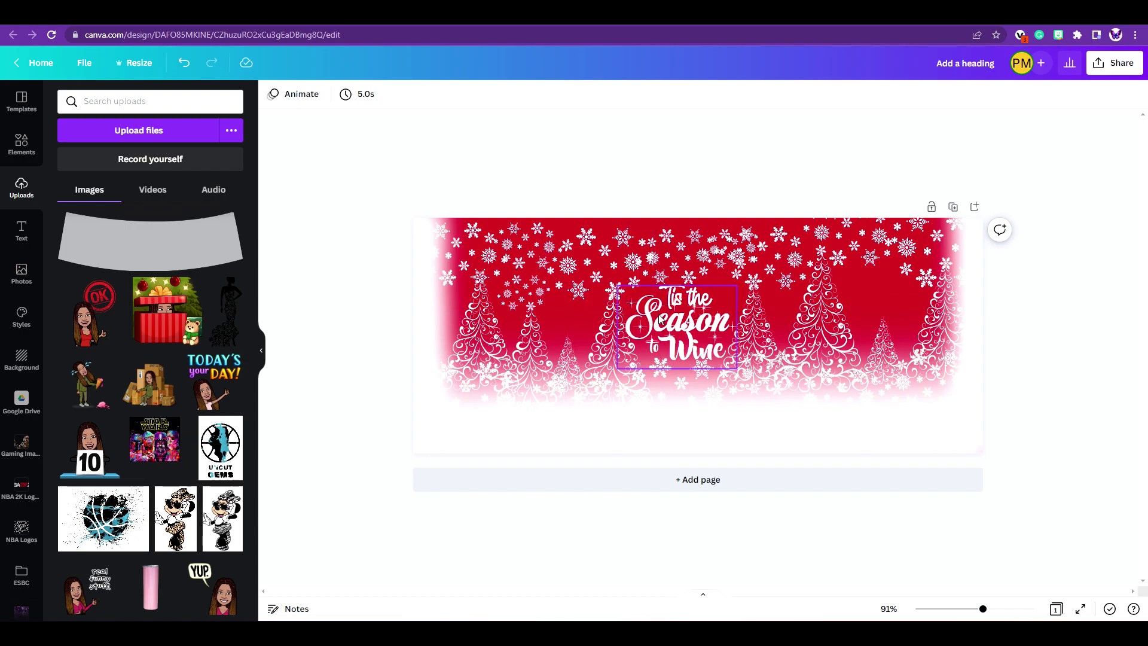
Try pink, magenta, violet, navy and dark purple palette colours on the page background.
click(603, 229)
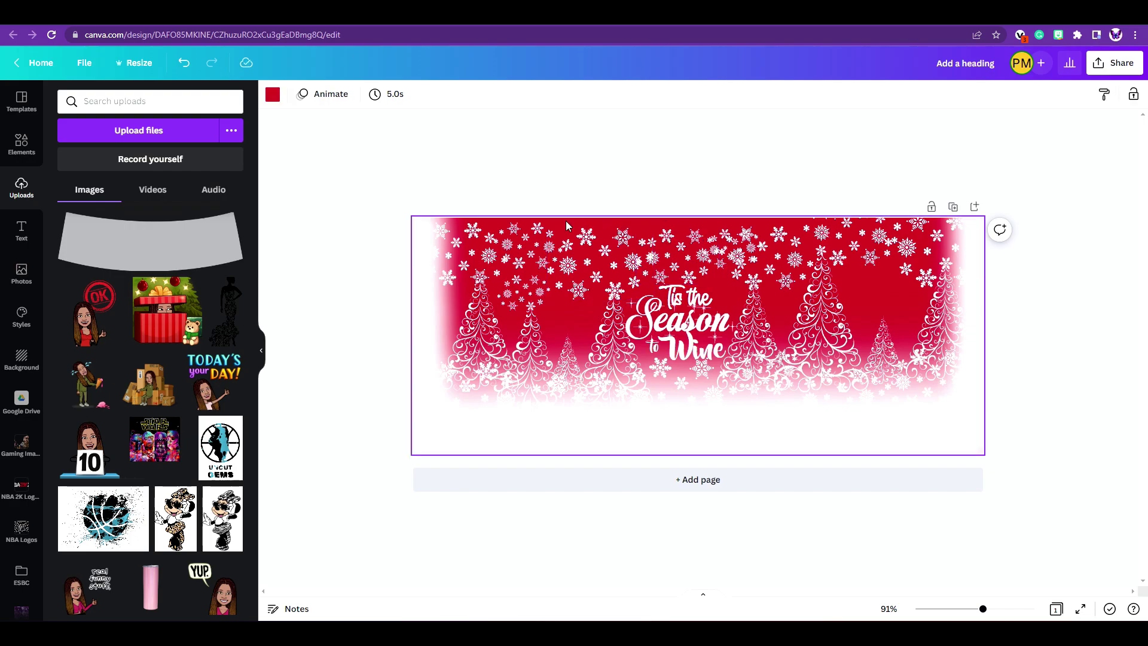
click(273, 96)
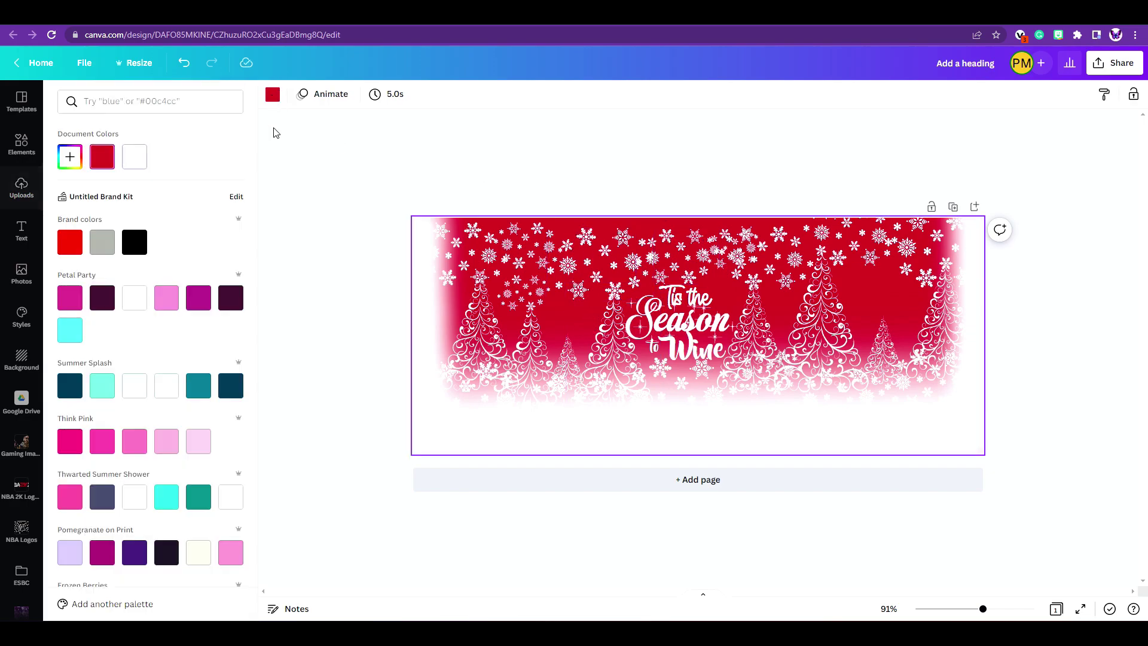
click(75, 303)
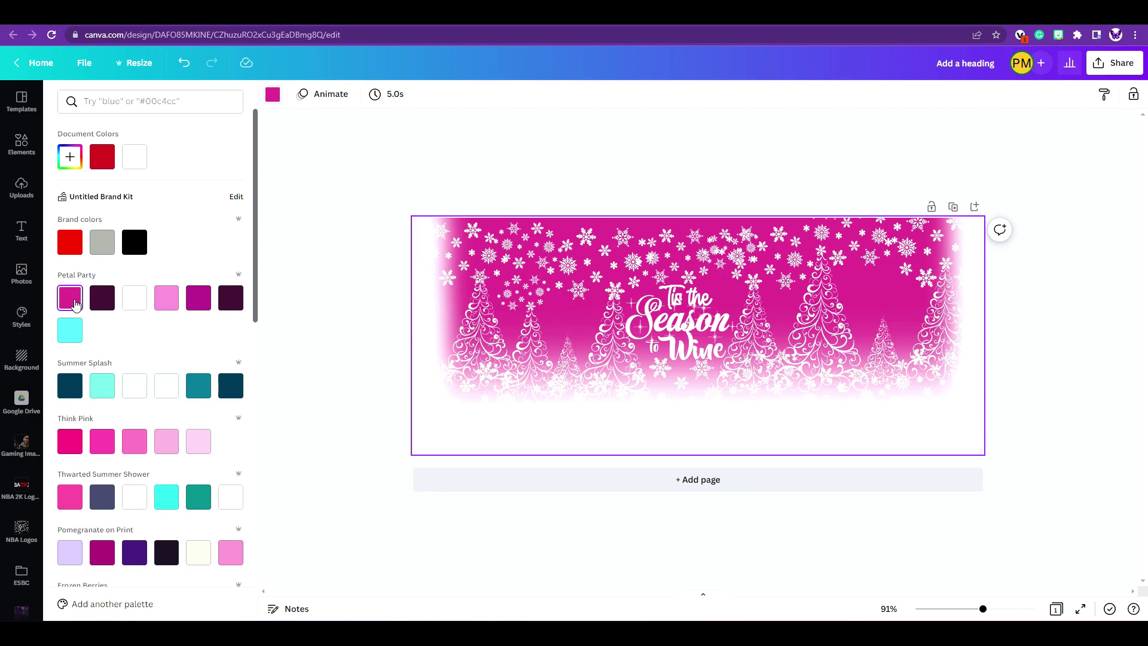
scroll(75, 304, down, 2)
click(102, 436)
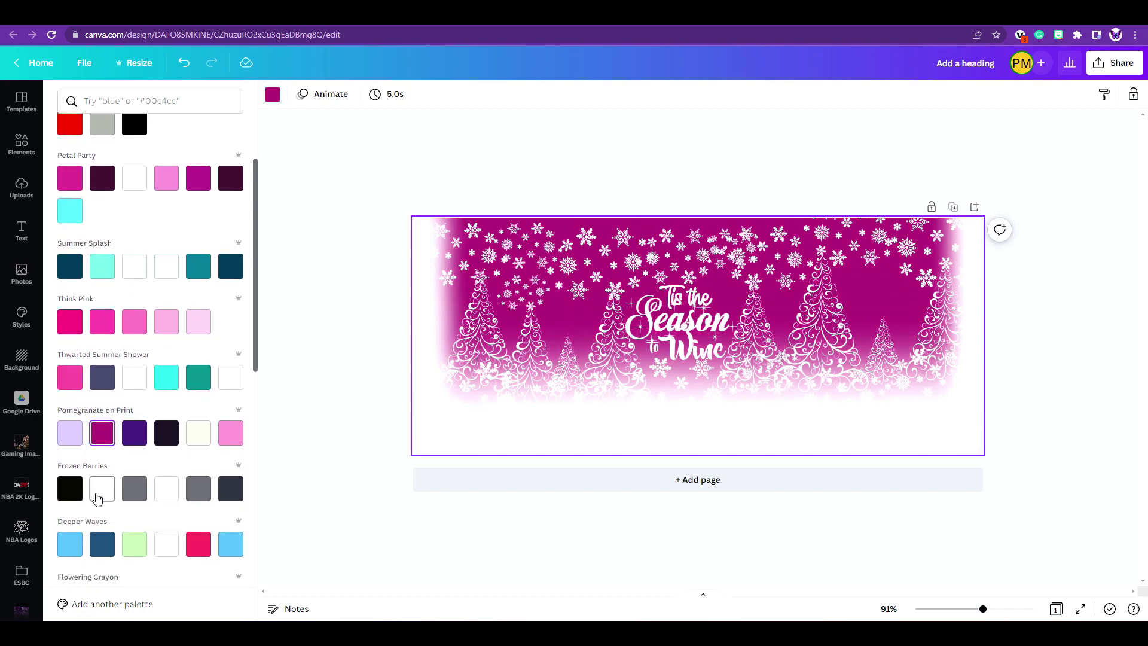
scroll(101, 457, down, 3)
click(102, 425)
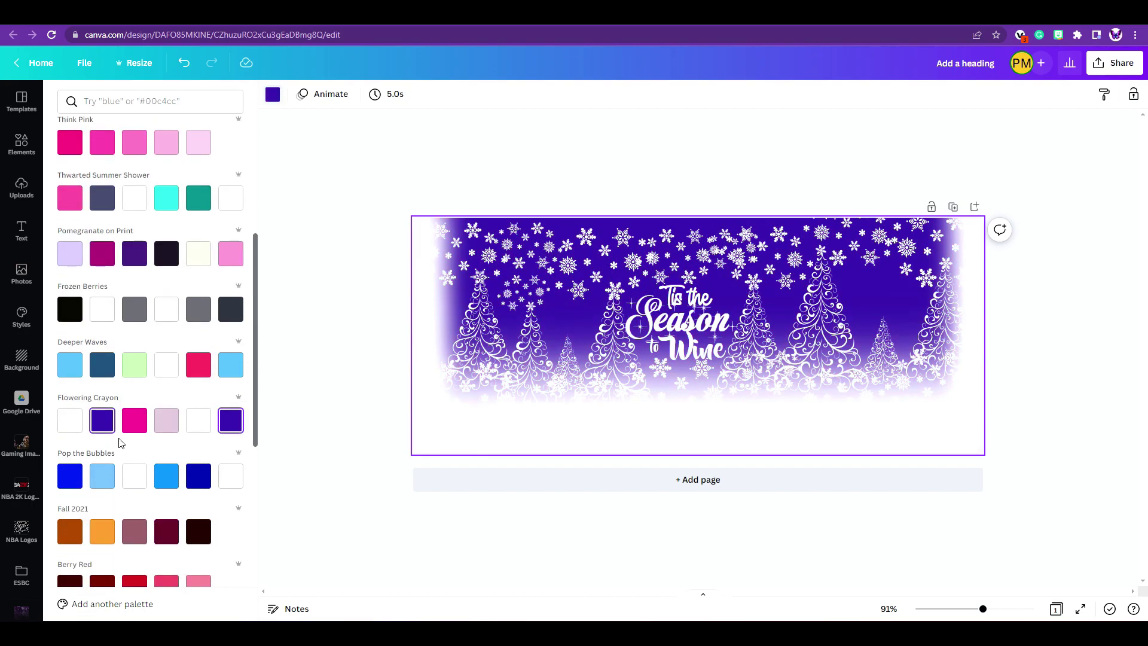
click(198, 476)
click(134, 253)
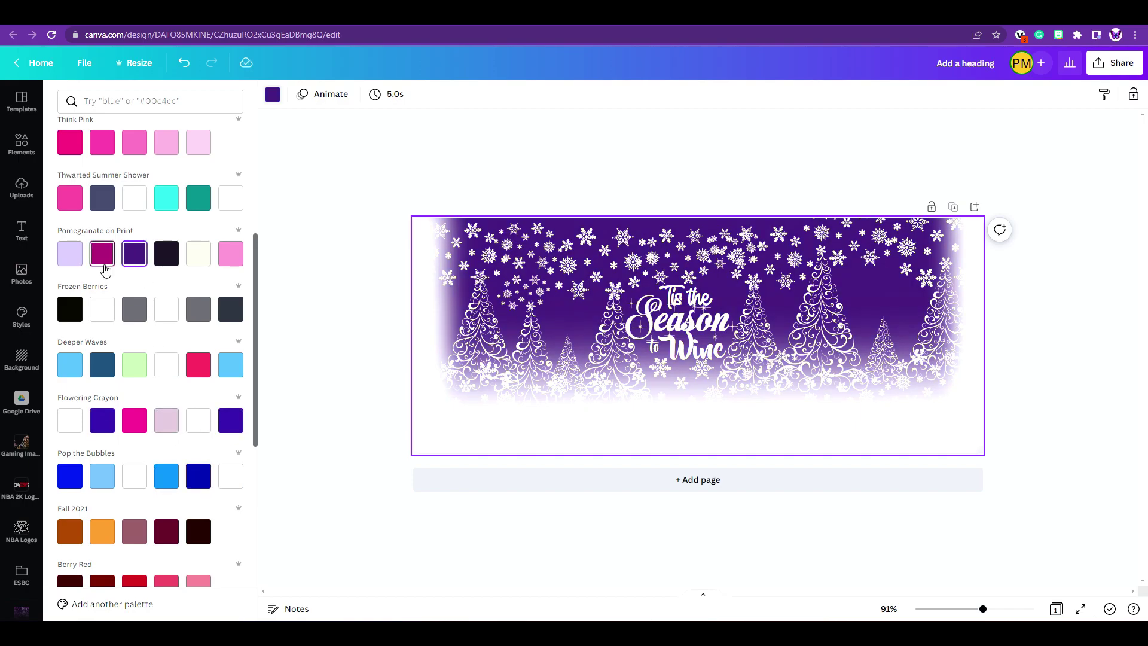
Try bright blue, purple, Berry Red palette red and dark olive green as the page background colour.
scroll(120, 335, down, 2)
click(70, 356)
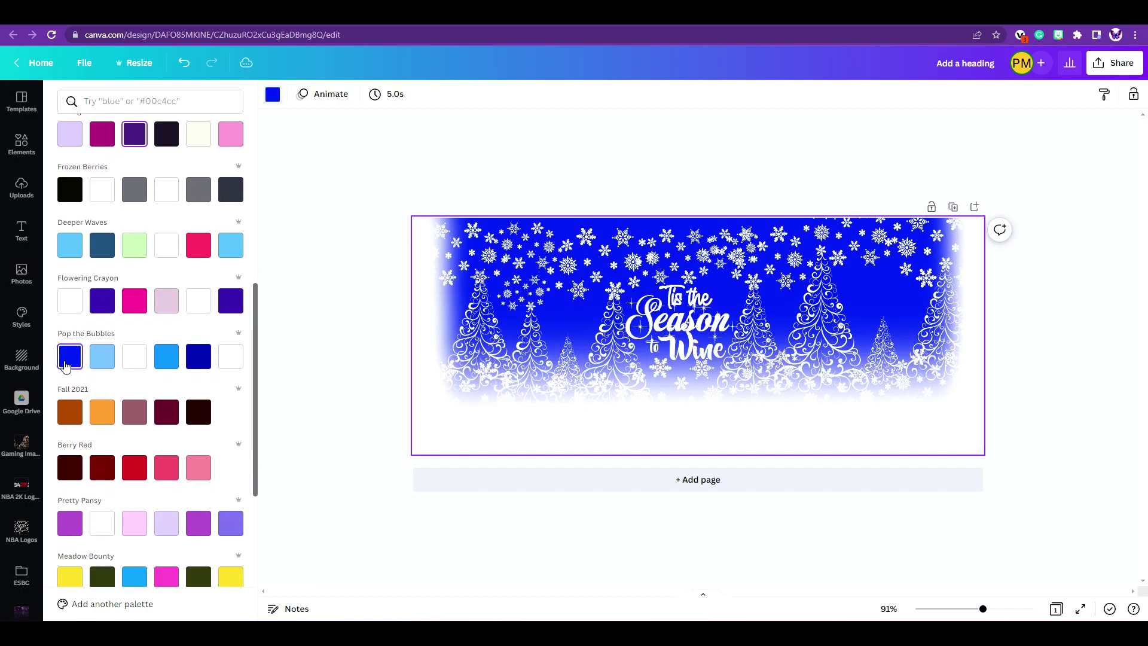
scroll(70, 383, down, 2)
click(70, 404)
click(134, 348)
scroll(140, 352, down, 1)
scroll(120, 371, down, 1)
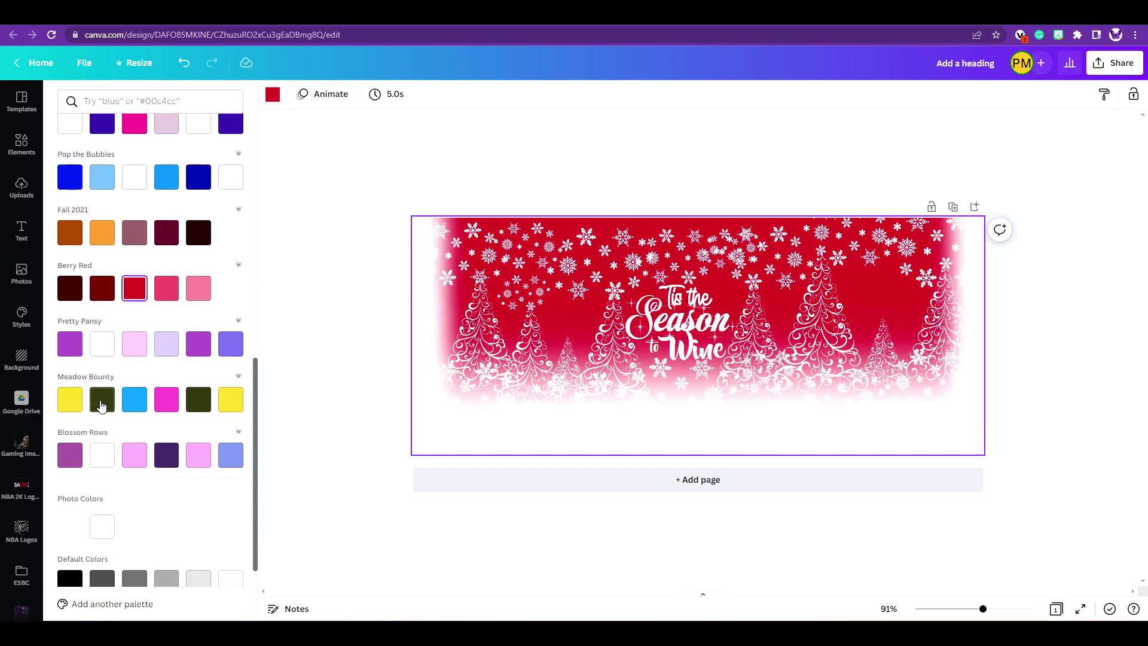
click(102, 397)
scroll(114, 359, down, 2)
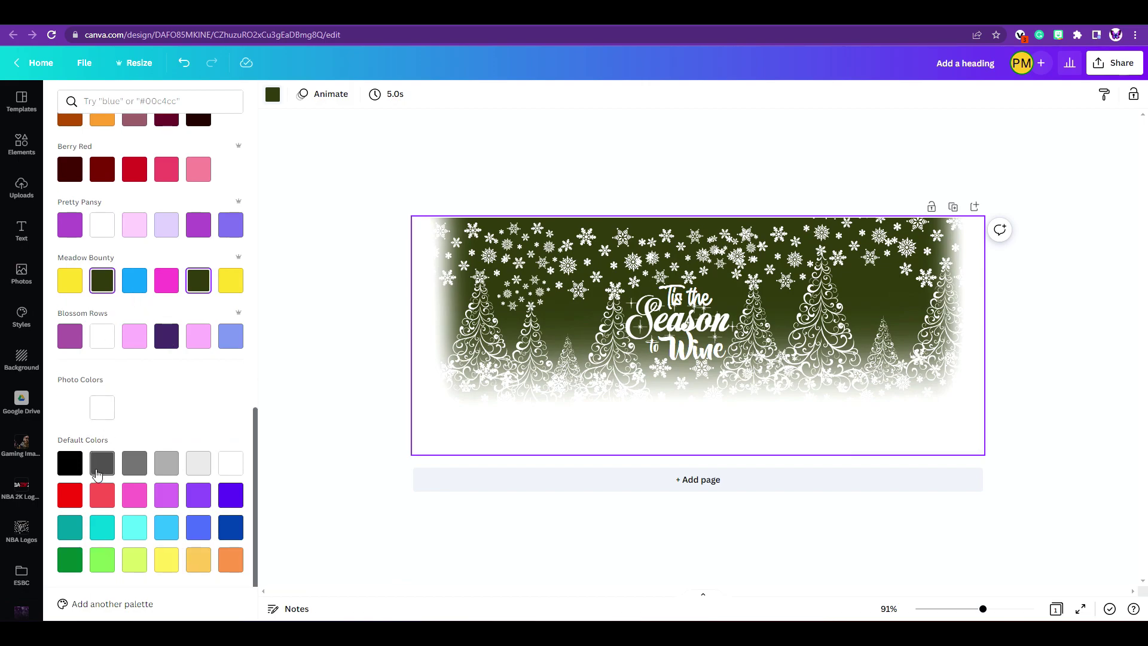
Try bright blue on the background once more, and restore the red from the Berry Red palette.
scroll(139, 297, up, 2)
scroll(139, 297, up, 4)
click(70, 357)
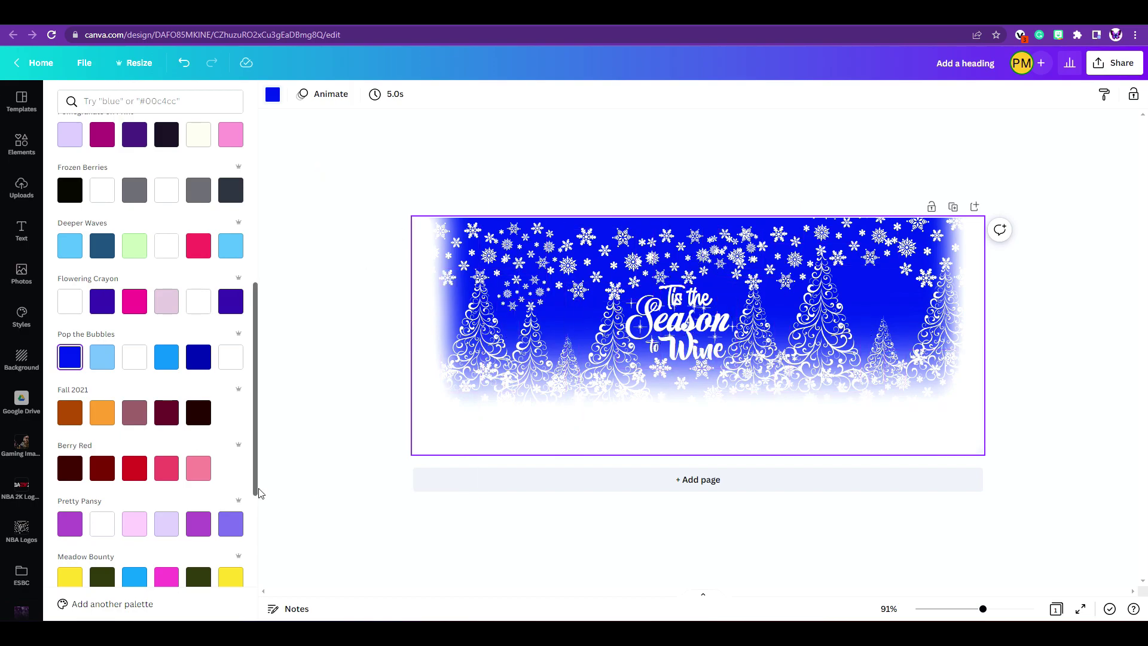
scroll(203, 532, up, 3)
scroll(150, 492, down, 3)
click(134, 468)
click(632, 173)
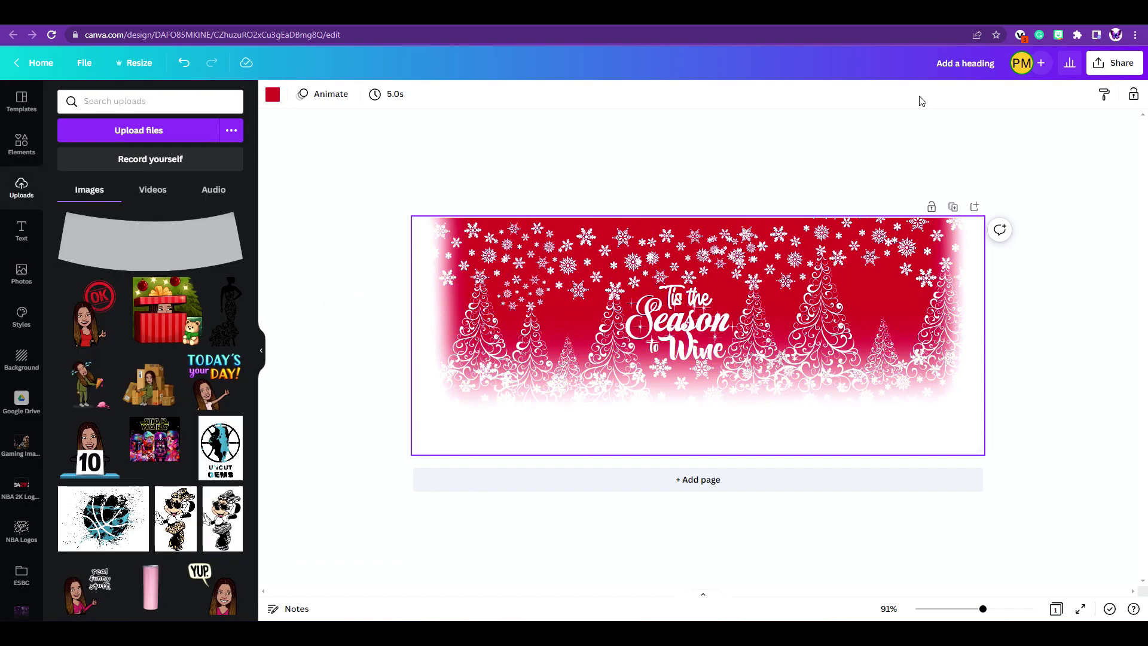
Download the finished design with PDF Print as the file type.
click(1114, 62)
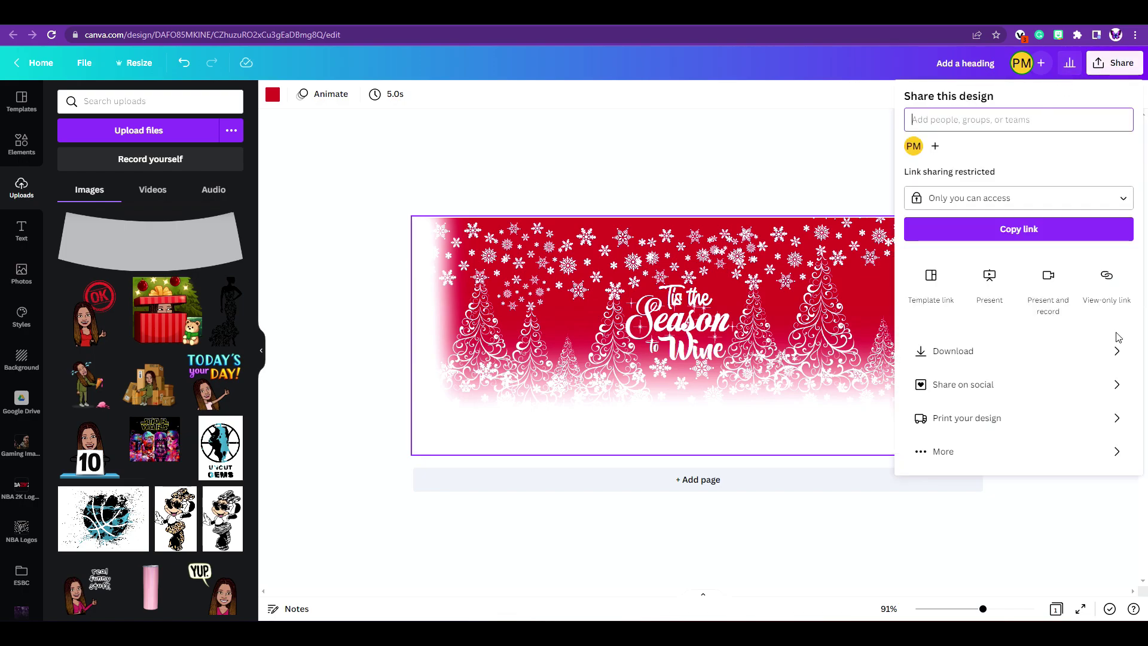
click(1115, 351)
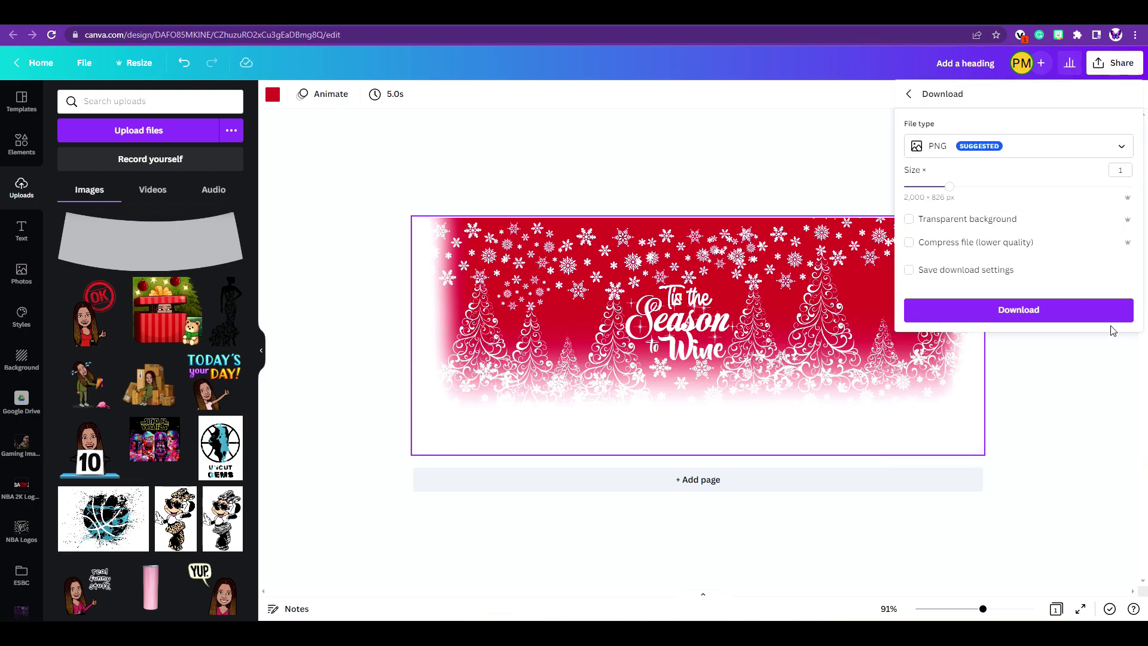
click(1120, 148)
click(969, 285)
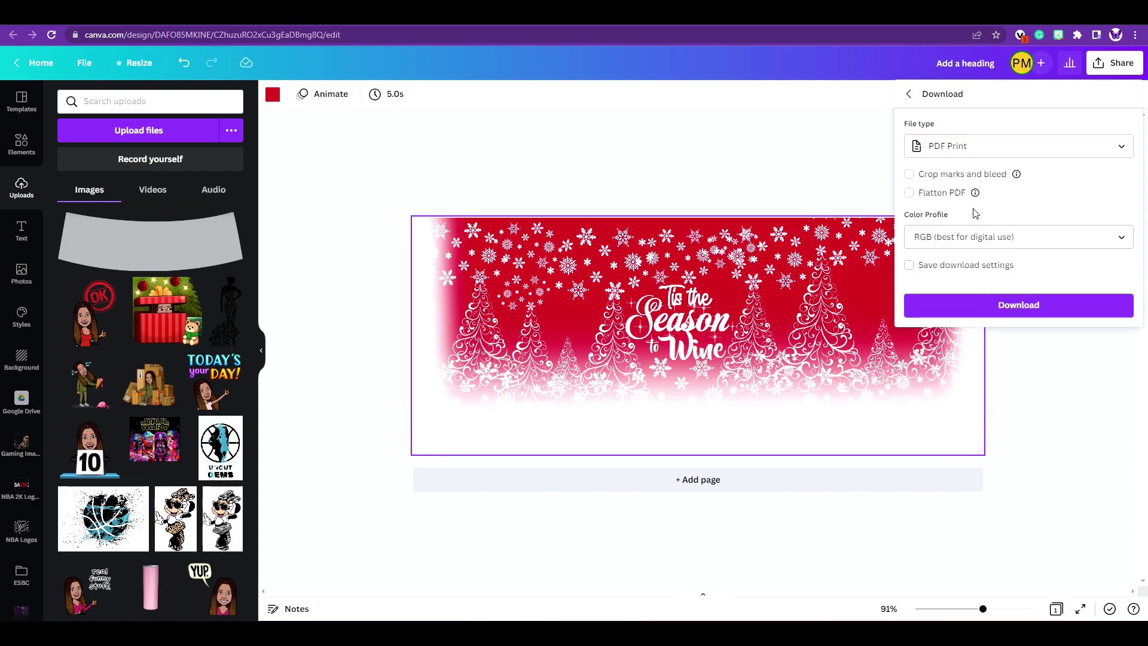
mouse_move(978, 191)
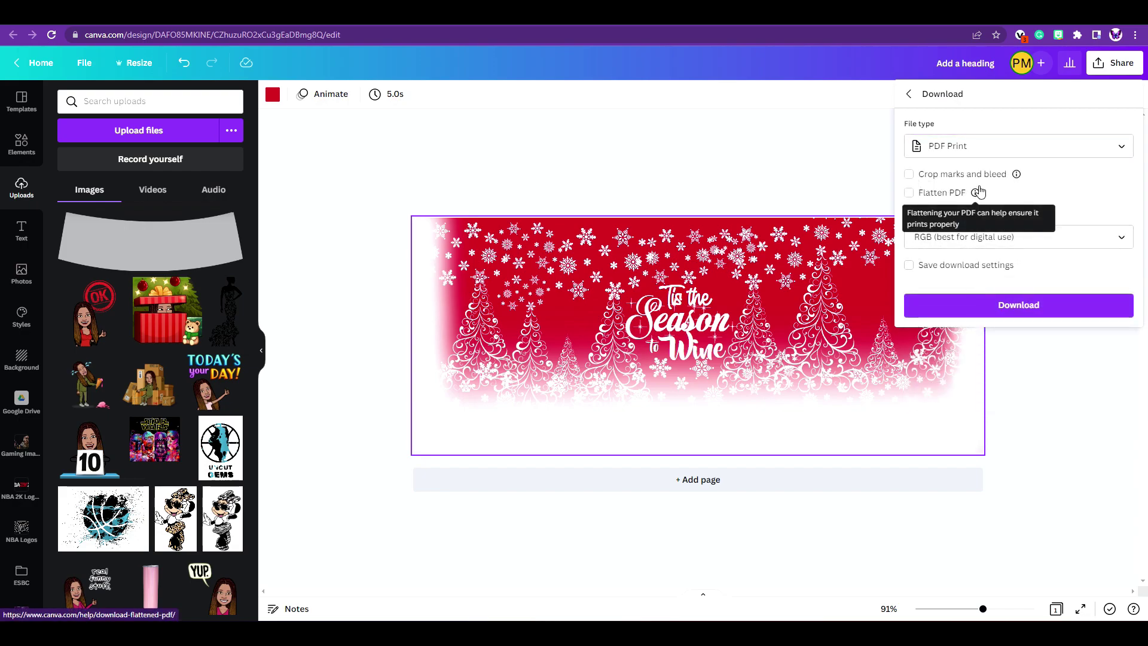
click(1008, 311)
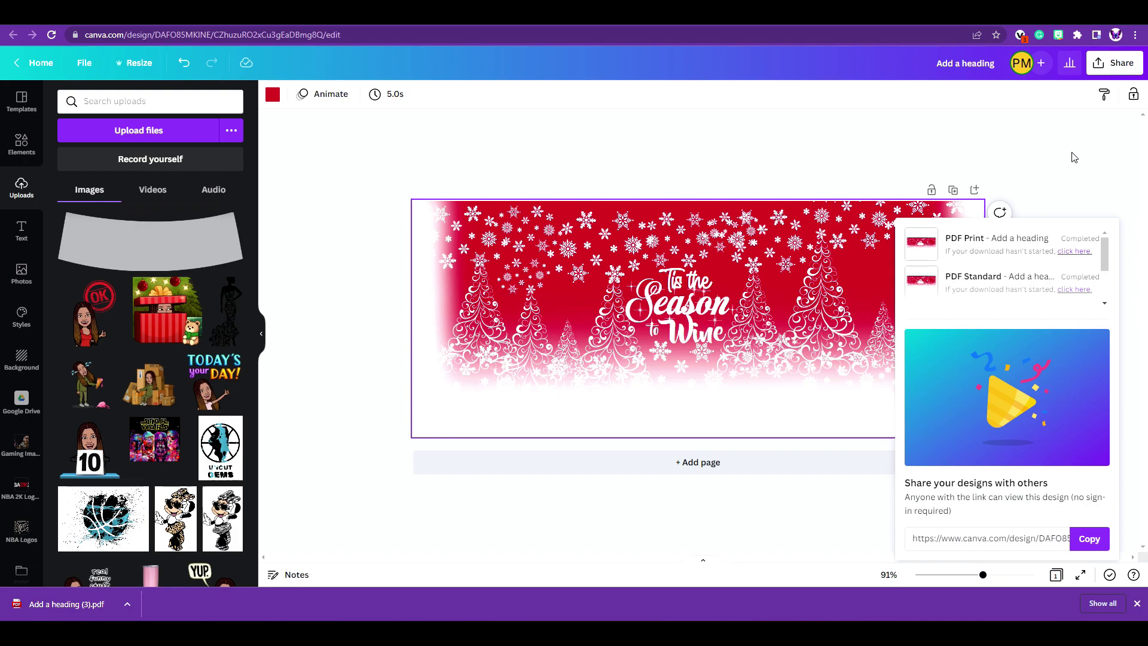
click(997, 220)
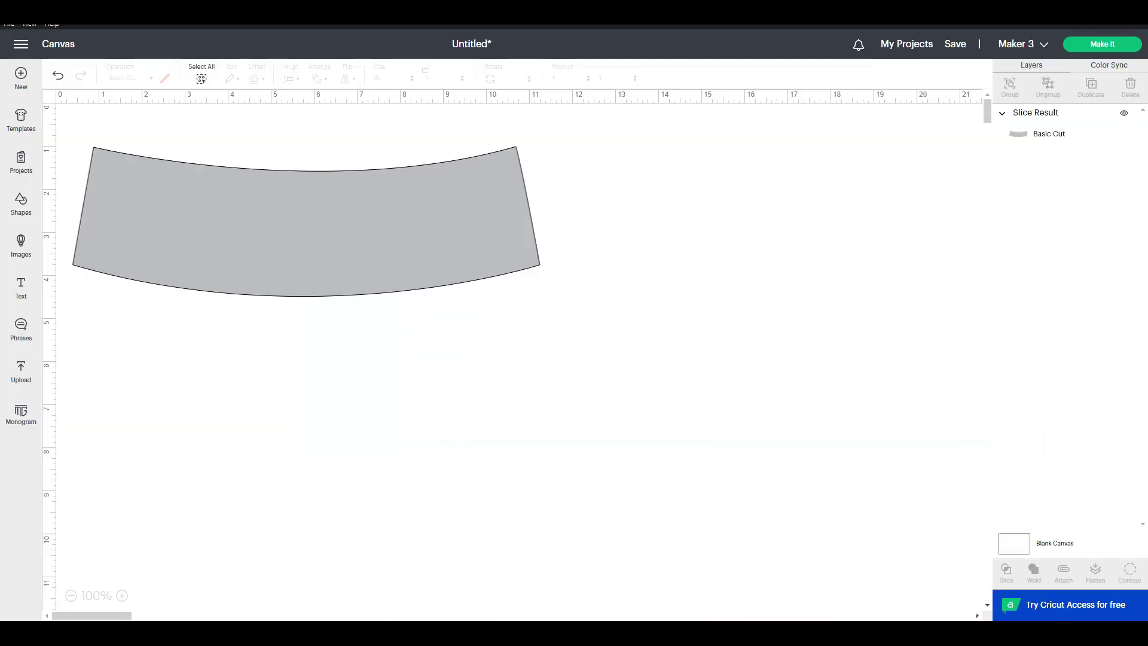
Switch to Cricut Design Space and move the grey curved template to about X 2.6, Y 1.8 on the canvas.
drag(279, 228, 315, 249)
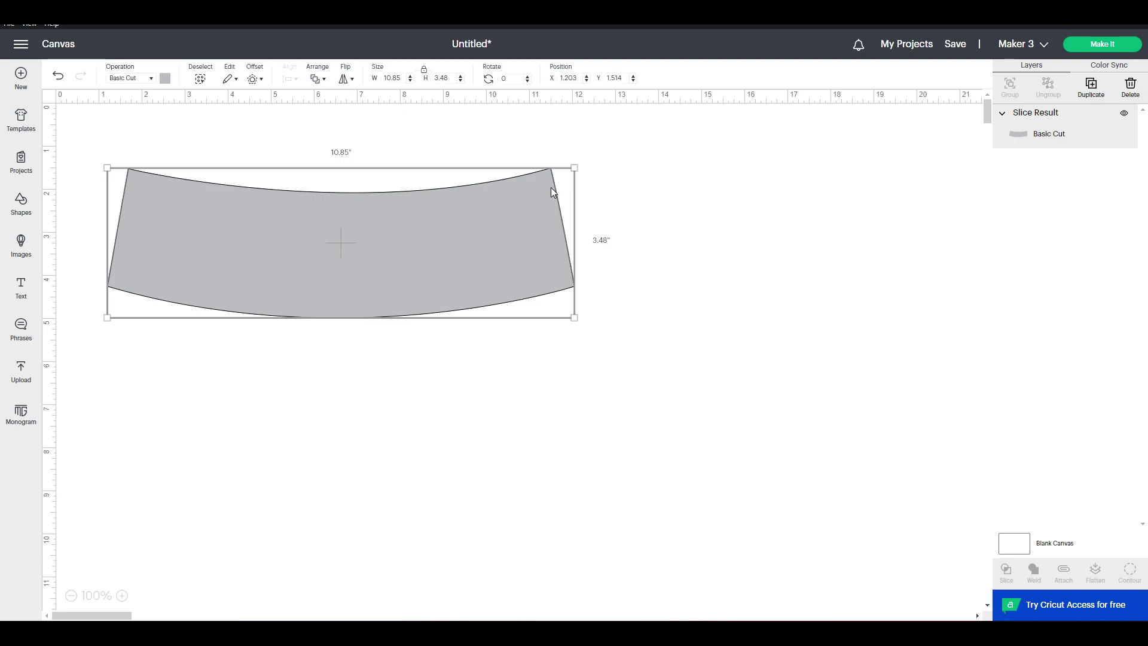
drag(239, 218, 300, 232)
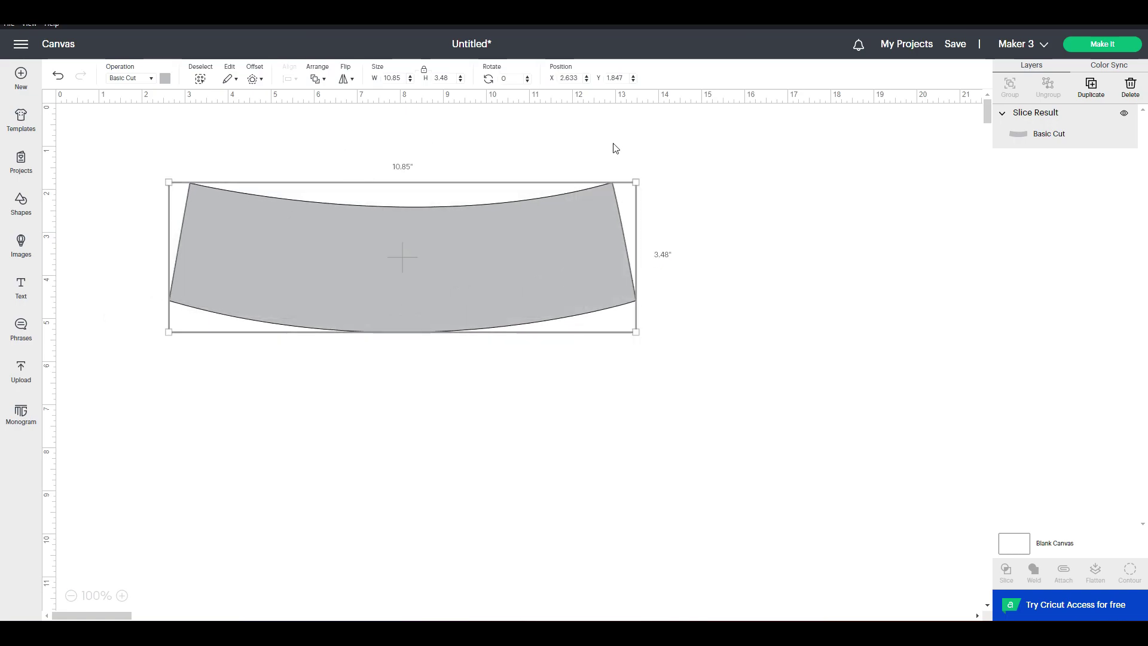